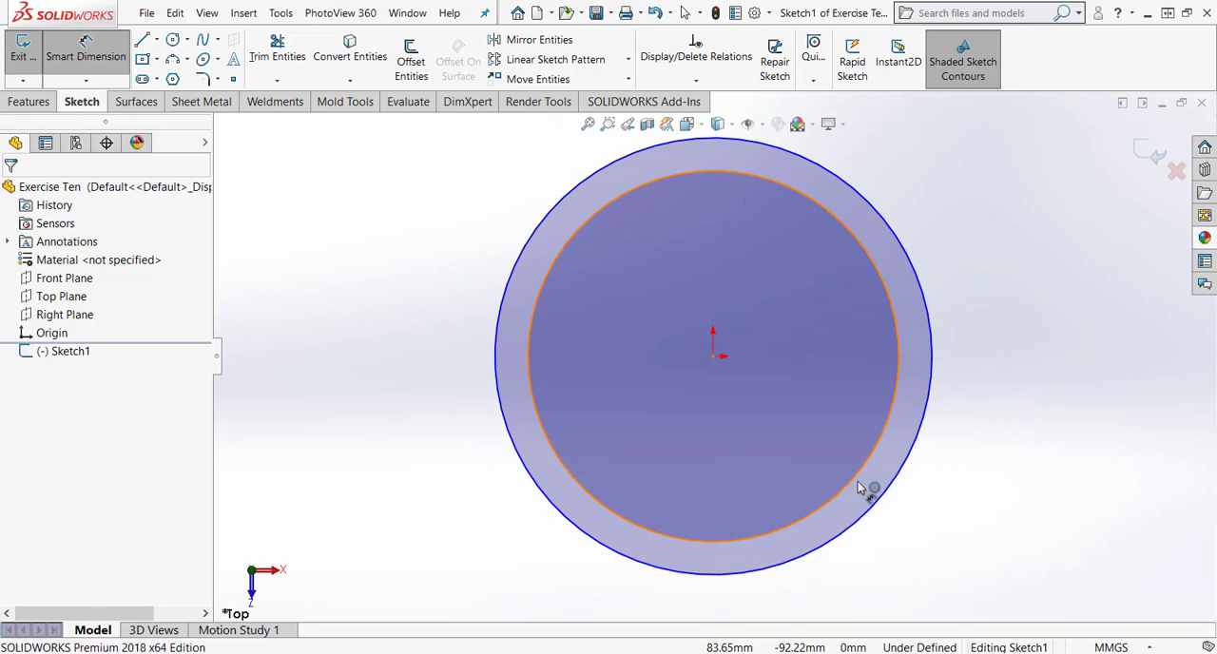
Dimension the inner circle centred on the origin with a diameter of 50 mm.
{"action": "left_click", "coordinate": [856, 490]}
{"action": "left_click", "coordinate": [970, 561]}
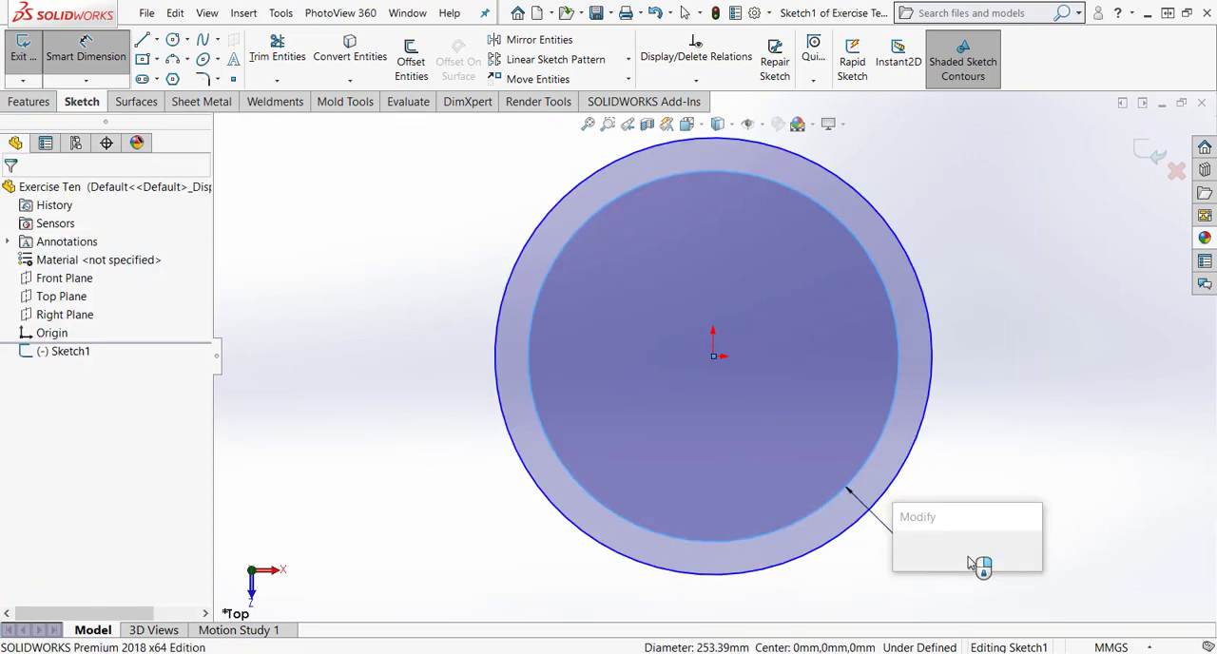
{"action": "type", "text": "50"}
{"action": "key", "text": "Return"}
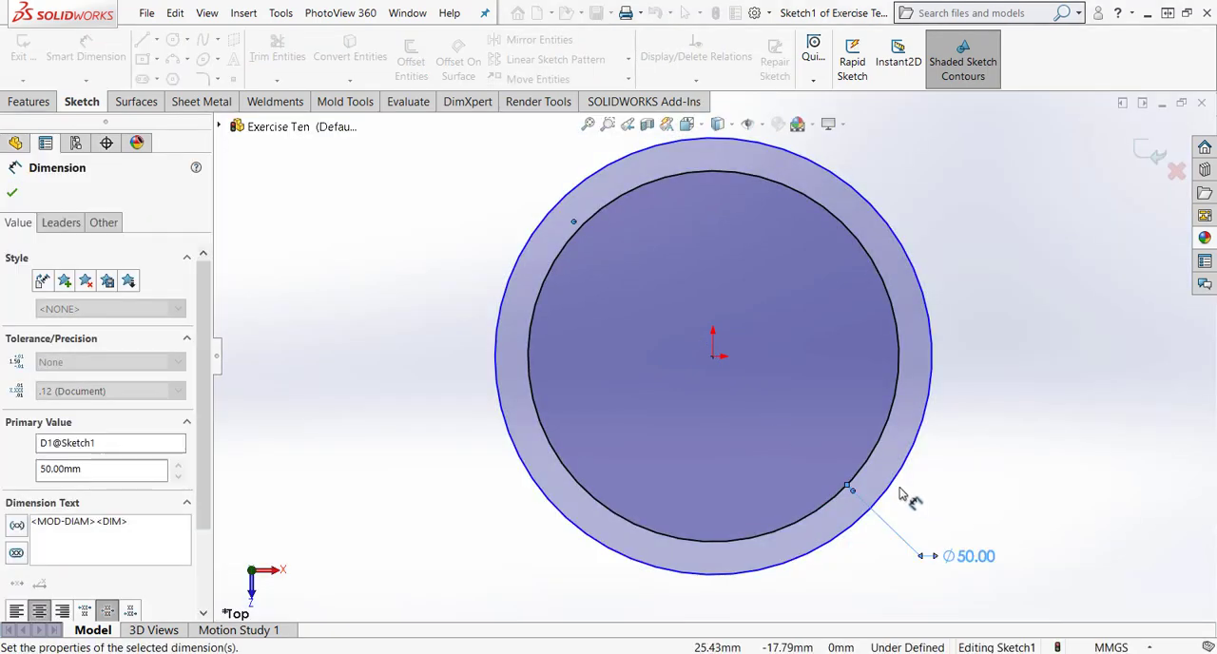
Dimension the outer circle centred on the origin with a diameter of 60 mm.
{"action": "left_click", "coordinate": [869, 510]}
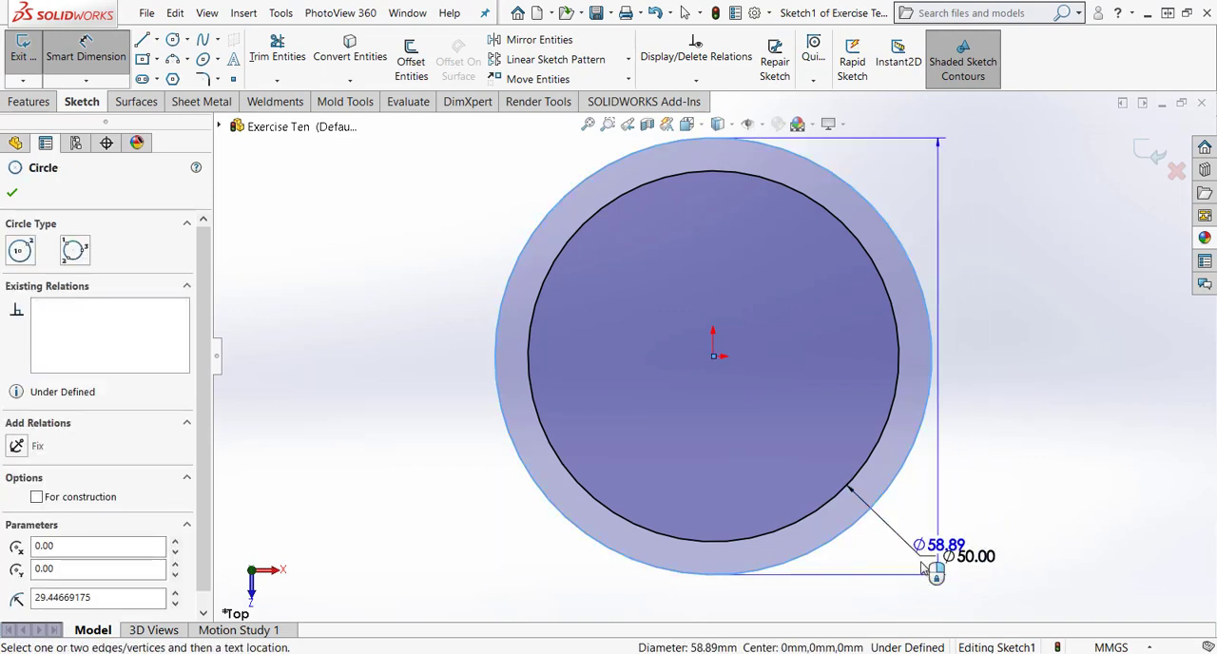
{"action": "left_click", "coordinate": [944, 587]}
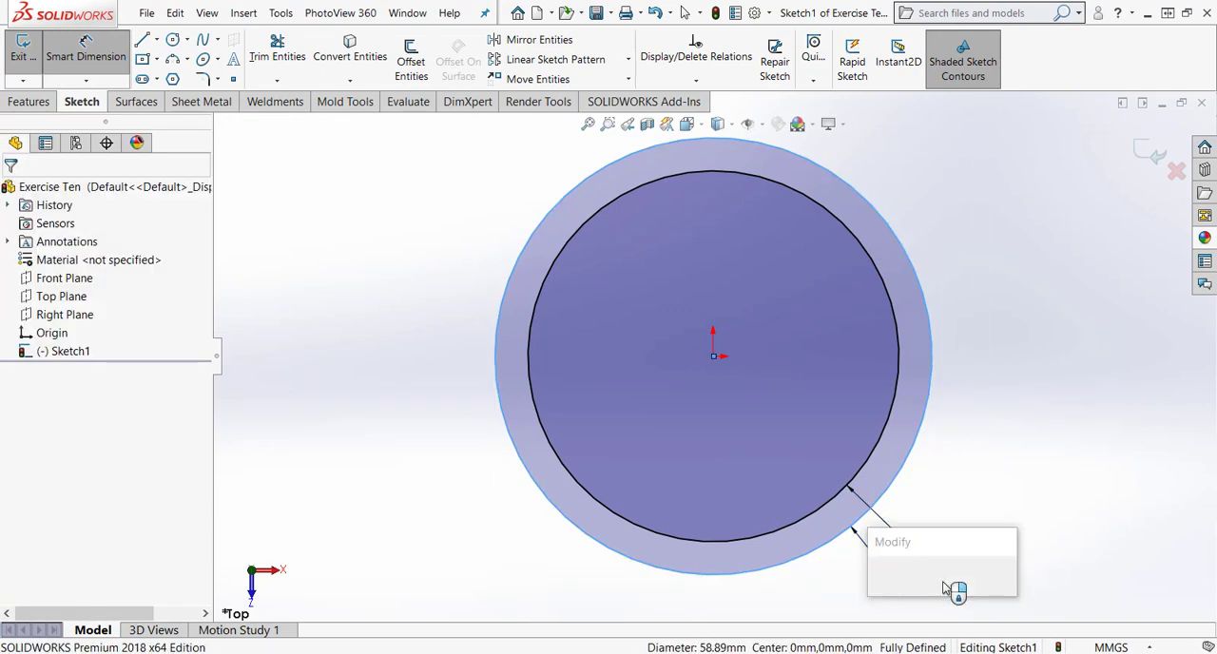
{"action": "type", "text": "60"}
{"action": "key", "text": "Return"}
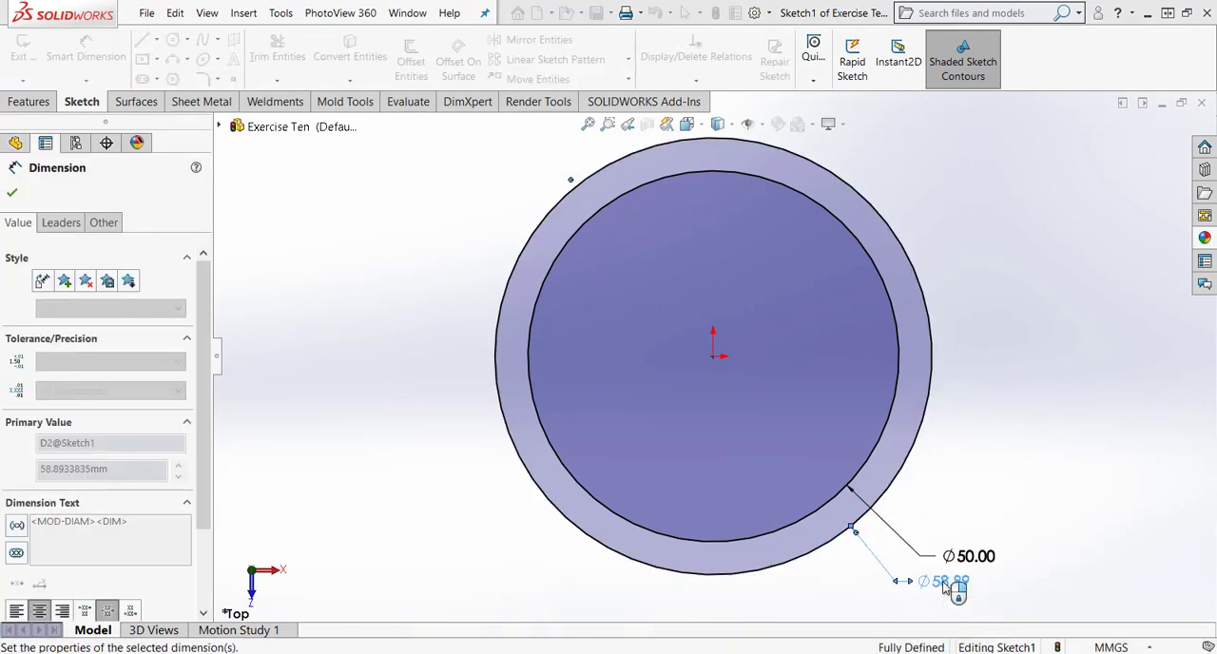
{"action": "key", "text": "Escape"}
Sketch a third circle about 78 mm in diameter around the existing two, centred on the origin, and add a diameter dimension to it.
{"action": "left_click", "coordinate": [173, 39]}
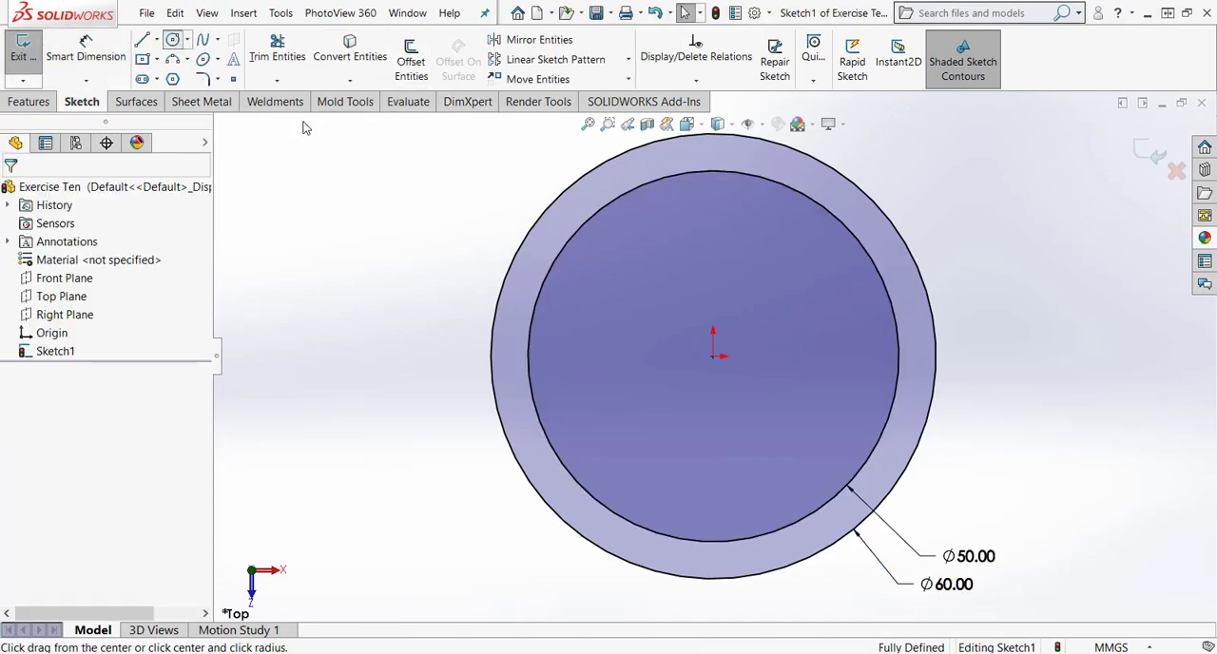
{"action": "left_click", "coordinate": [713, 356]}
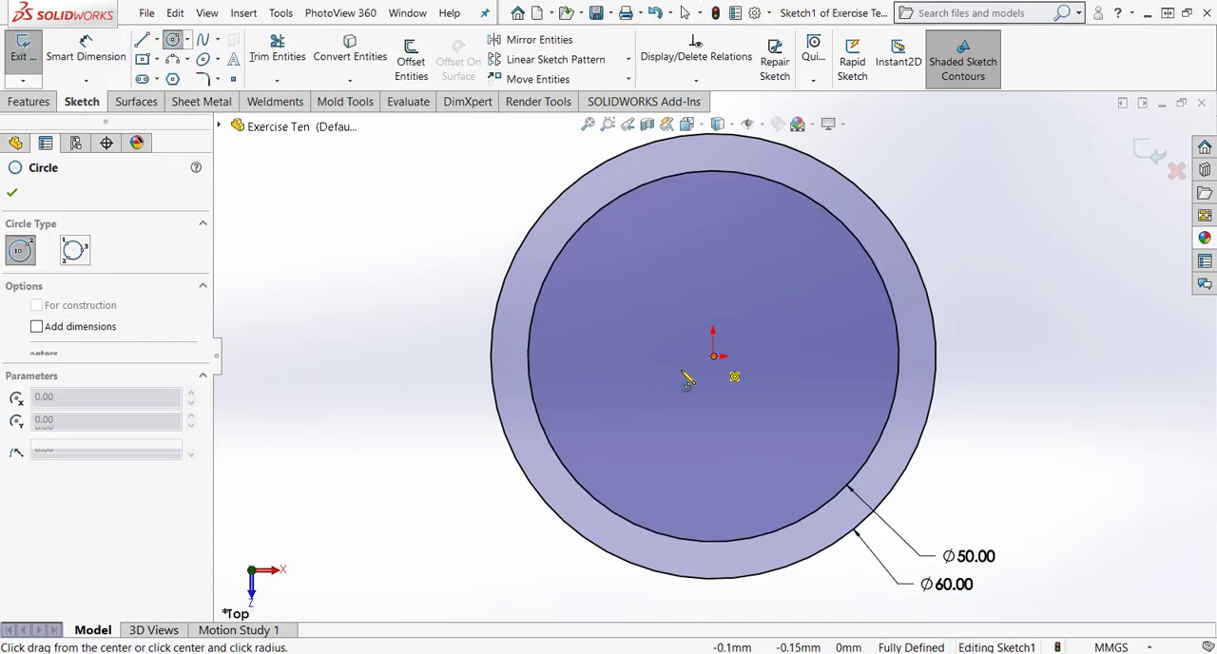
{"action": "left_click", "coordinate": [428, 421]}
{"action": "key", "text": "Escape"}
{"action": "left_click", "coordinate": [422, 384]}
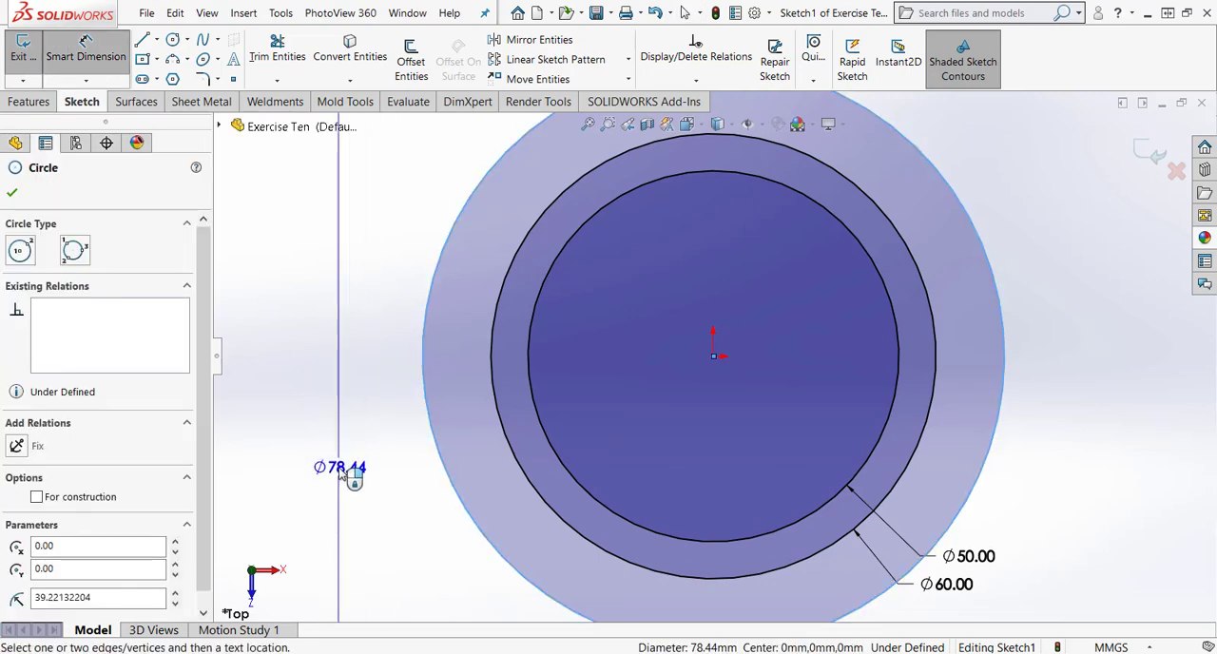
{"action": "left_click", "coordinate": [345, 472]}
{"action": "key", "text": "Return"}
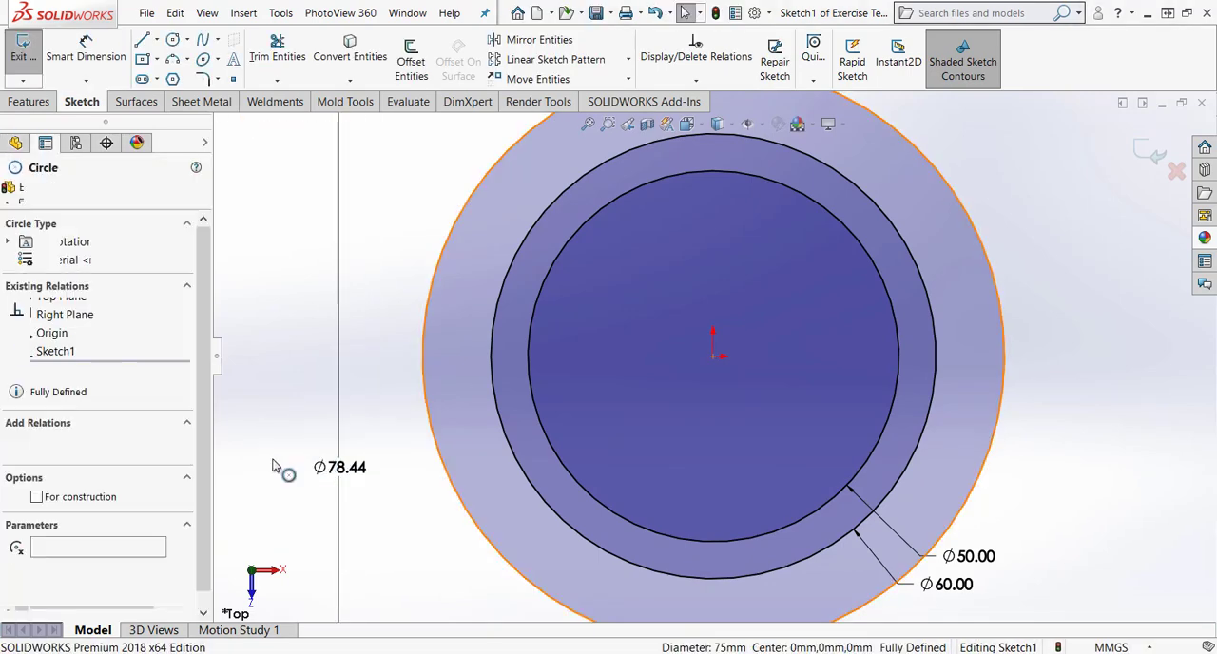
Convert the outermost circle to construction geometry.
{"action": "left_click", "coordinate": [37, 435]}
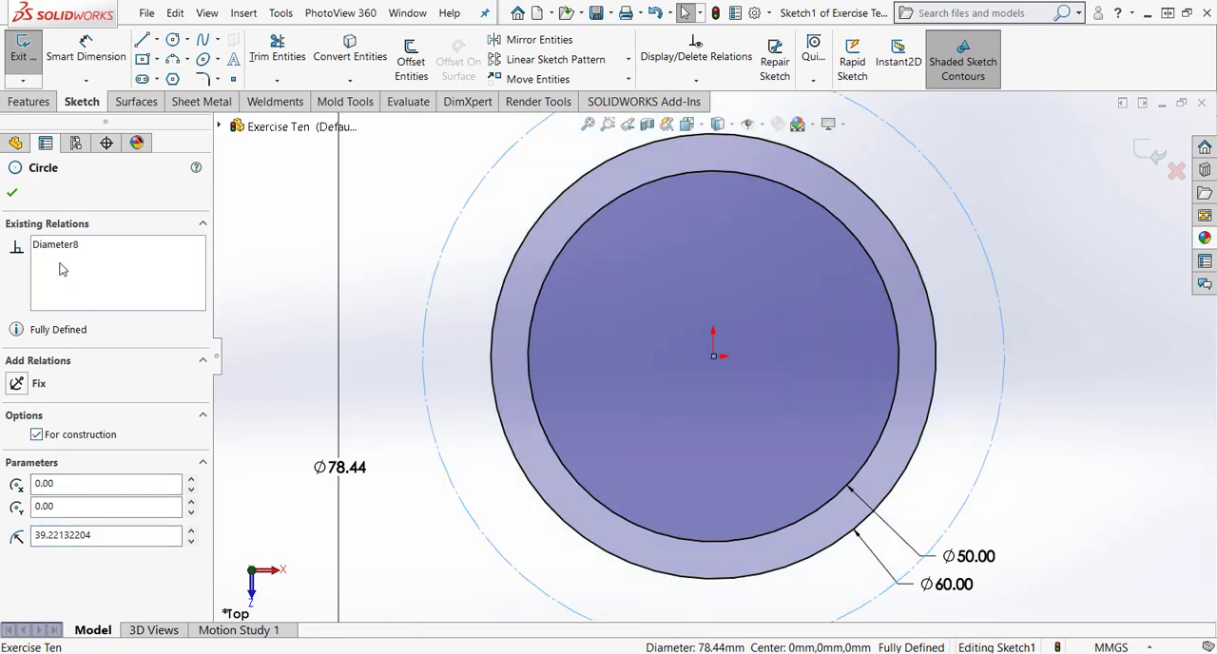
{"action": "left_click", "coordinate": [12, 195]}
{"action": "left_click", "coordinate": [398, 363]}
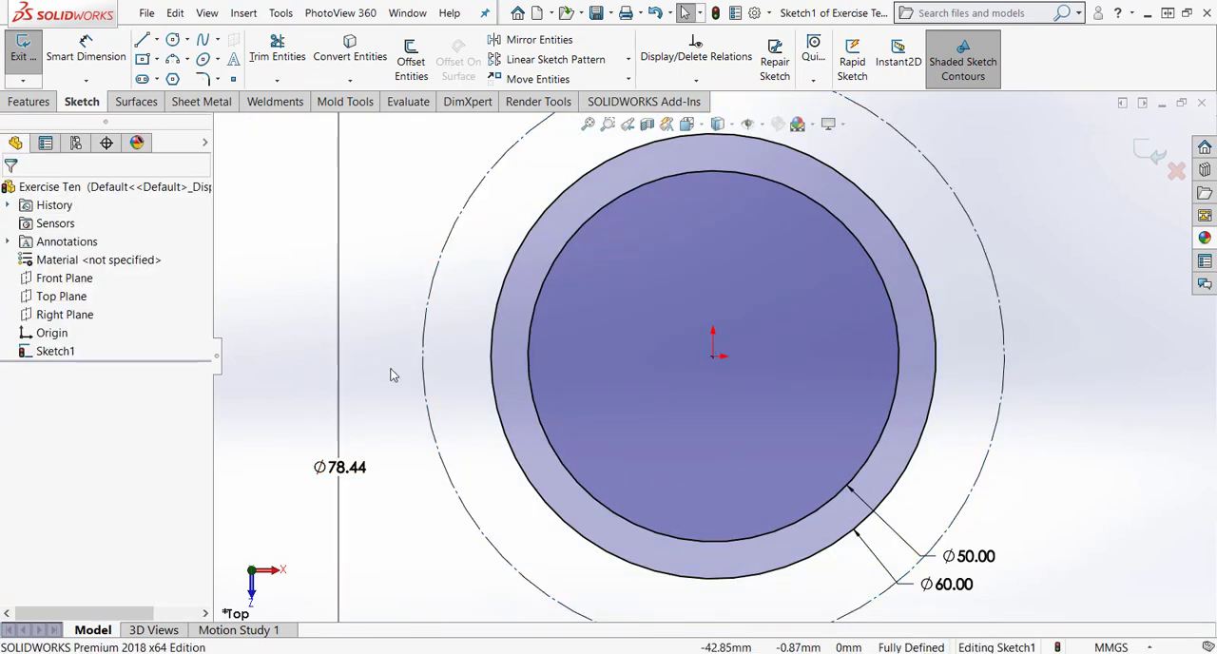
Draw a horizontal centerline from the origin to the construction circle on the negative X side.
{"action": "left_click", "coordinate": [156, 41]}
{"action": "left_click", "coordinate": [188, 76]}
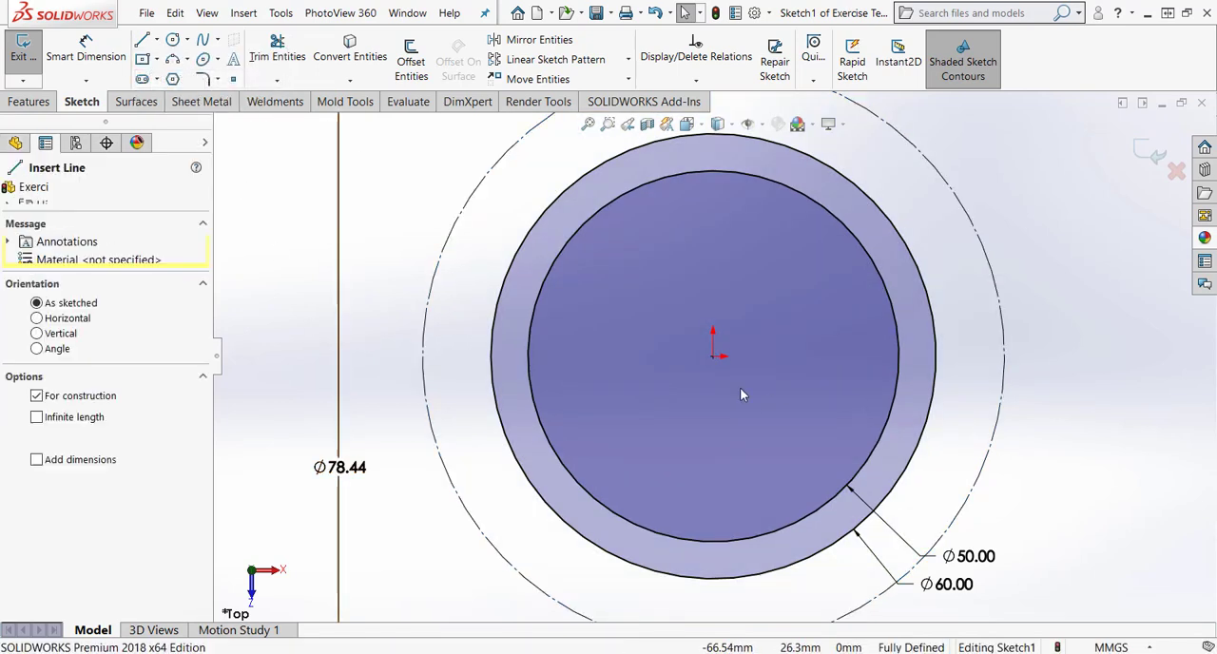
{"action": "left_click", "coordinate": [713, 356]}
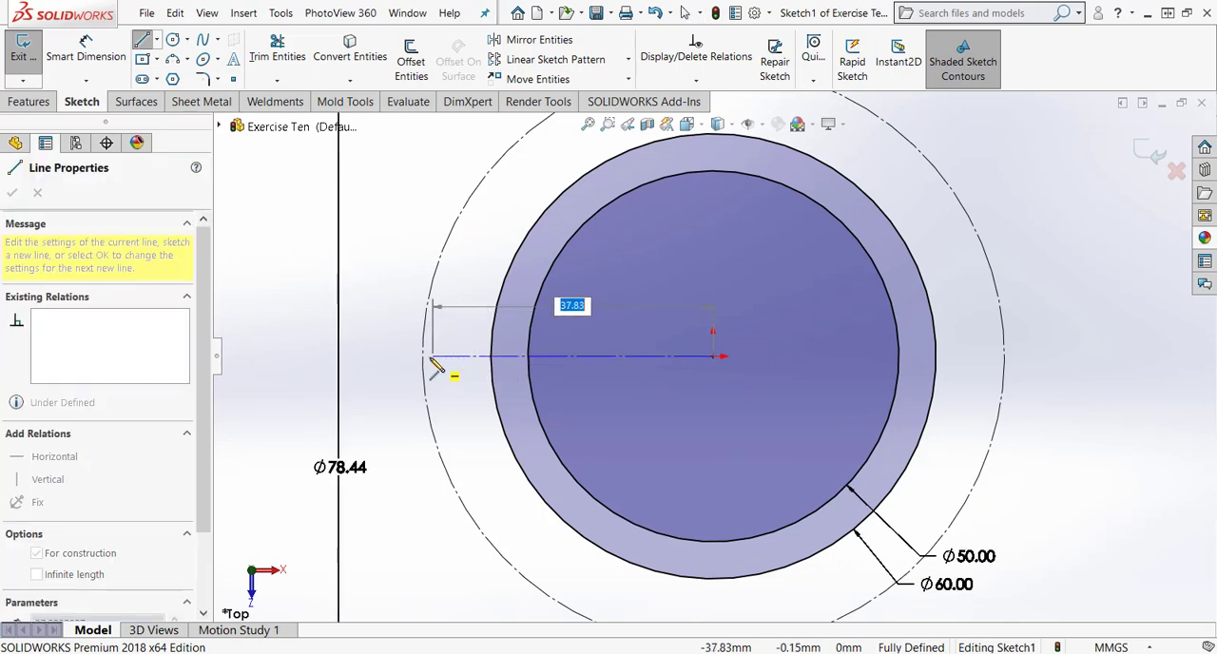
{"action": "left_click", "coordinate": [423, 356]}
{"action": "key", "text": "Escape"}
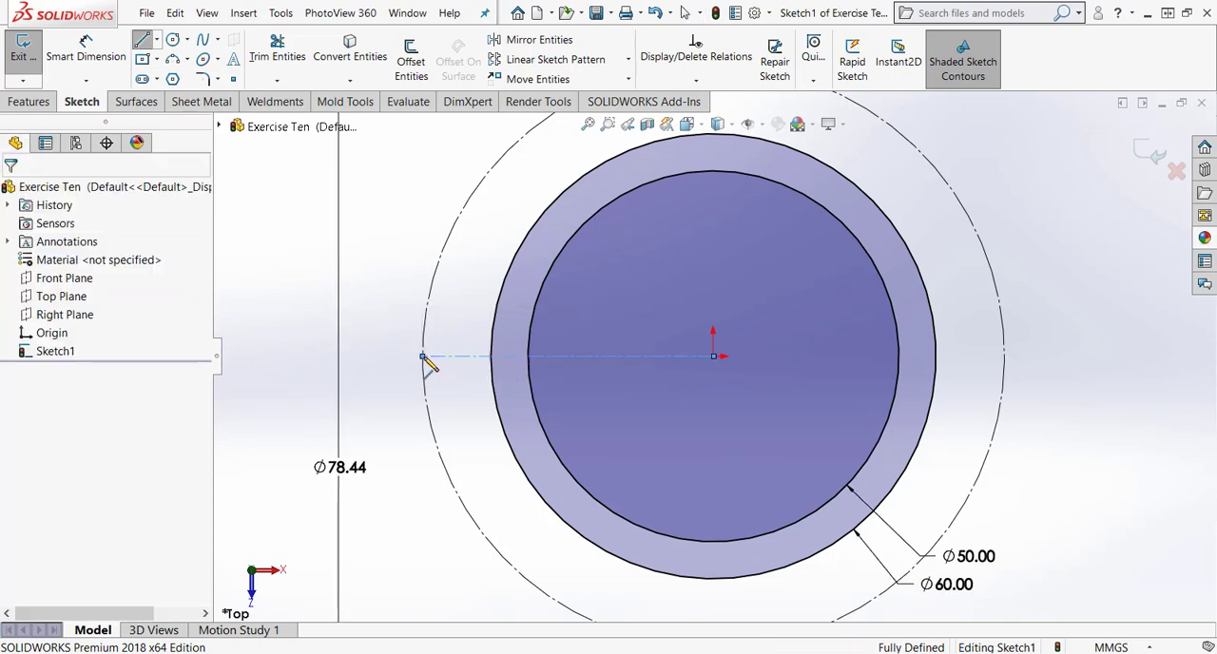
Sketch two concentric circles, about 7.5 mm and 14 mm in diameter, centred on the centerline's outer endpoint.
{"action": "left_click", "coordinate": [174, 41]}
{"action": "left_click", "coordinate": [422, 357]}
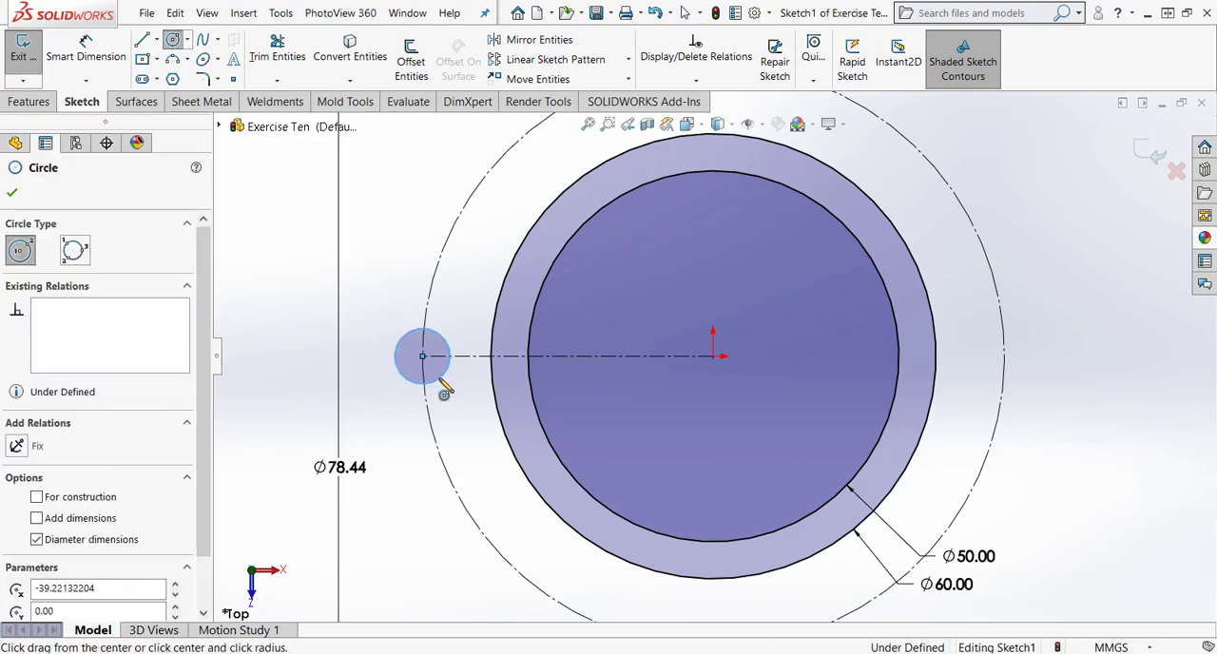
{"action": "left_click", "coordinate": [440, 380]}
{"action": "key", "text": "Escape"}
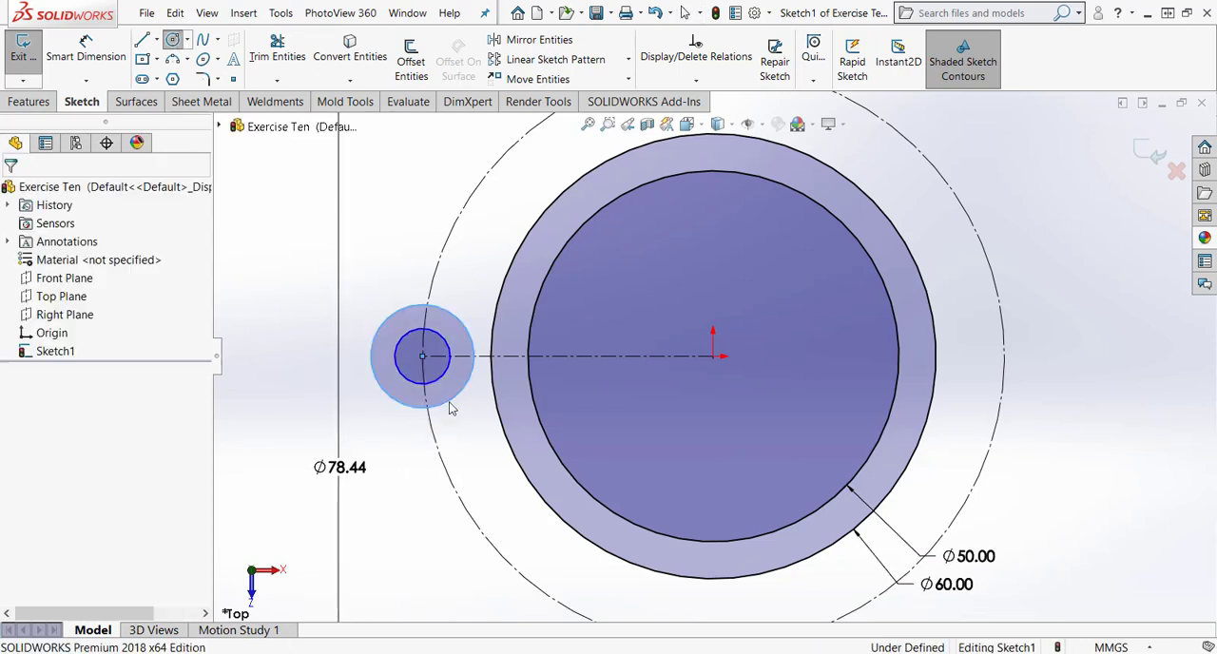
{"action": "right_click_drag", "start_coordinate": [393, 534], "coordinate": [394, 461]}
{"action": "left_click", "coordinate": [402, 379]}
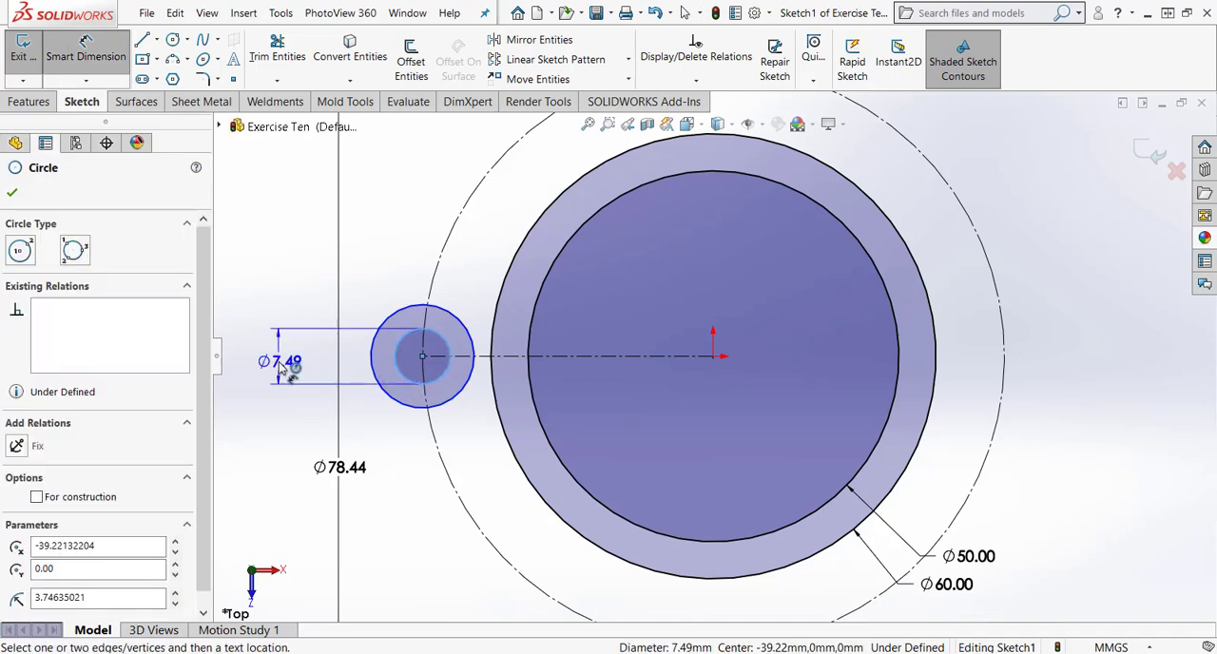
{"action": "key", "text": "Escape"}
Set the construction circle's diameter to 75 mm.
{"action": "left_click", "coordinate": [336, 474]}
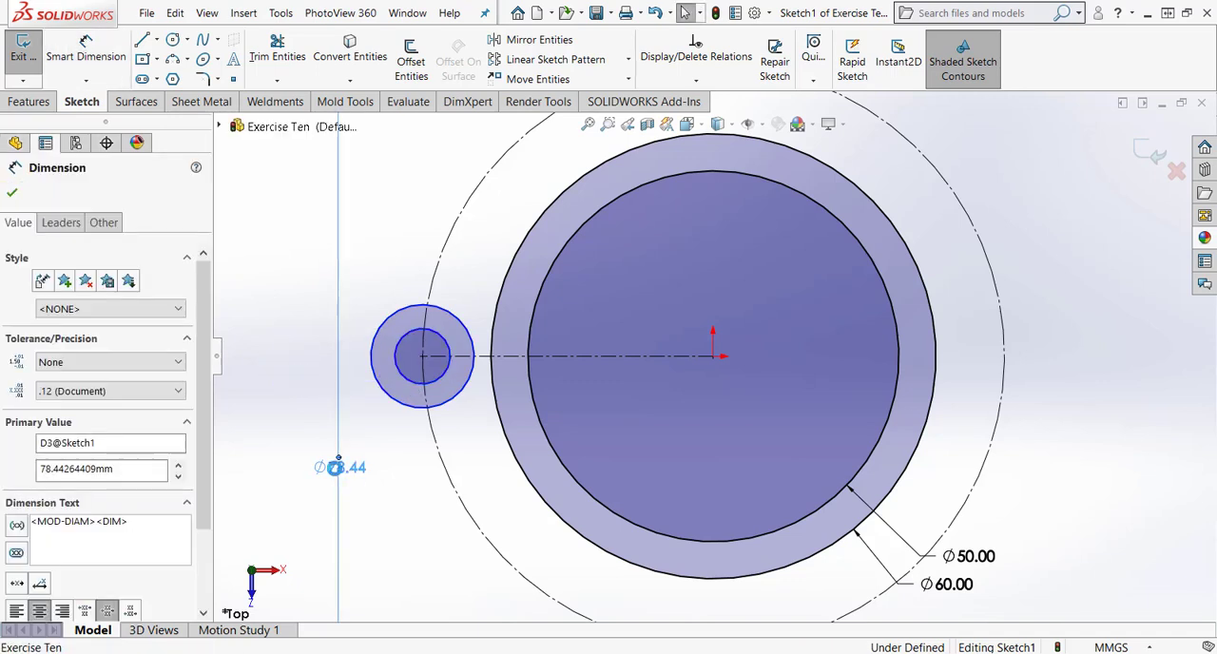
{"action": "double_click", "coordinate": [338, 470]}
{"action": "type", "text": "75"}
{"action": "key", "text": "Return"}
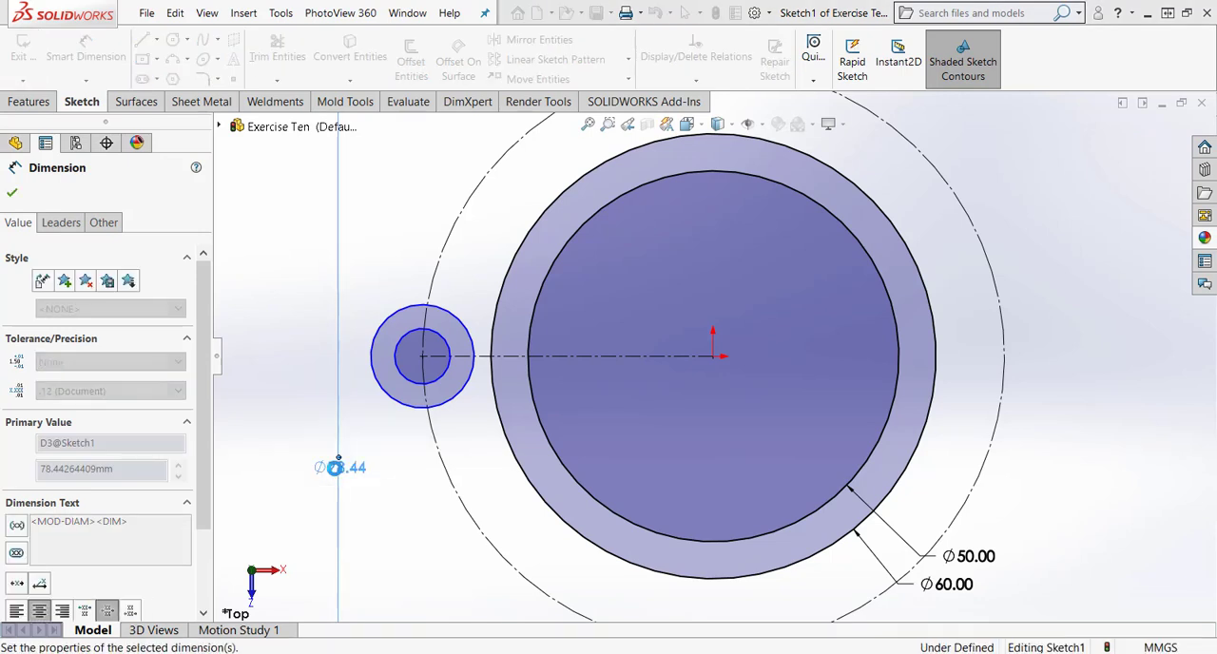
{"action": "key", "text": "Escape"}
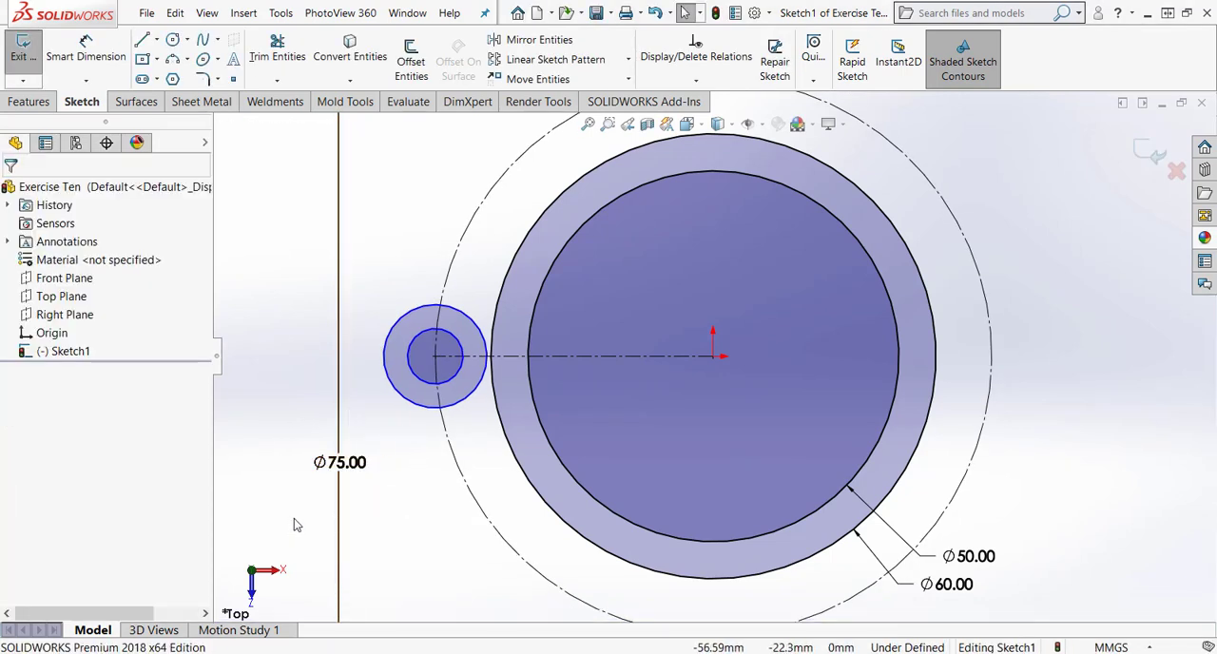
Dimension the larger of the two small concentric circles with a diameter of 8*2, giving 16 mm.
{"action": "right_click_drag", "start_coordinate": [294, 524], "coordinate": [306, 465]}
{"action": "left_click", "coordinate": [390, 380]}
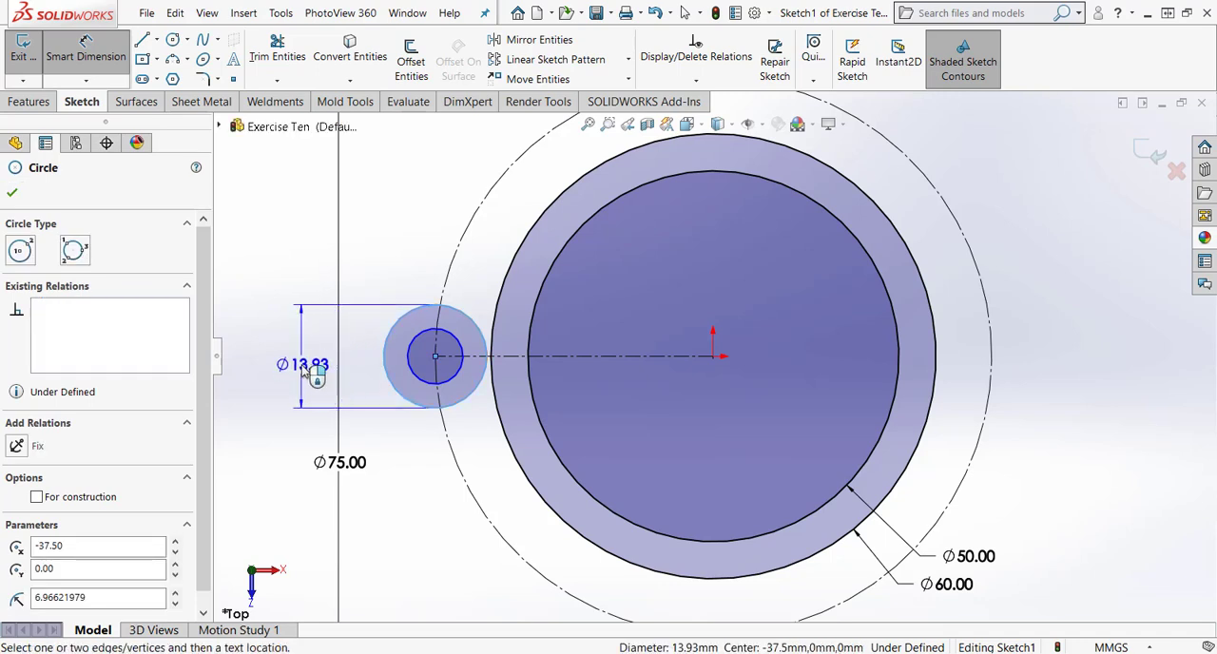
{"action": "left_click", "coordinate": [304, 372]}
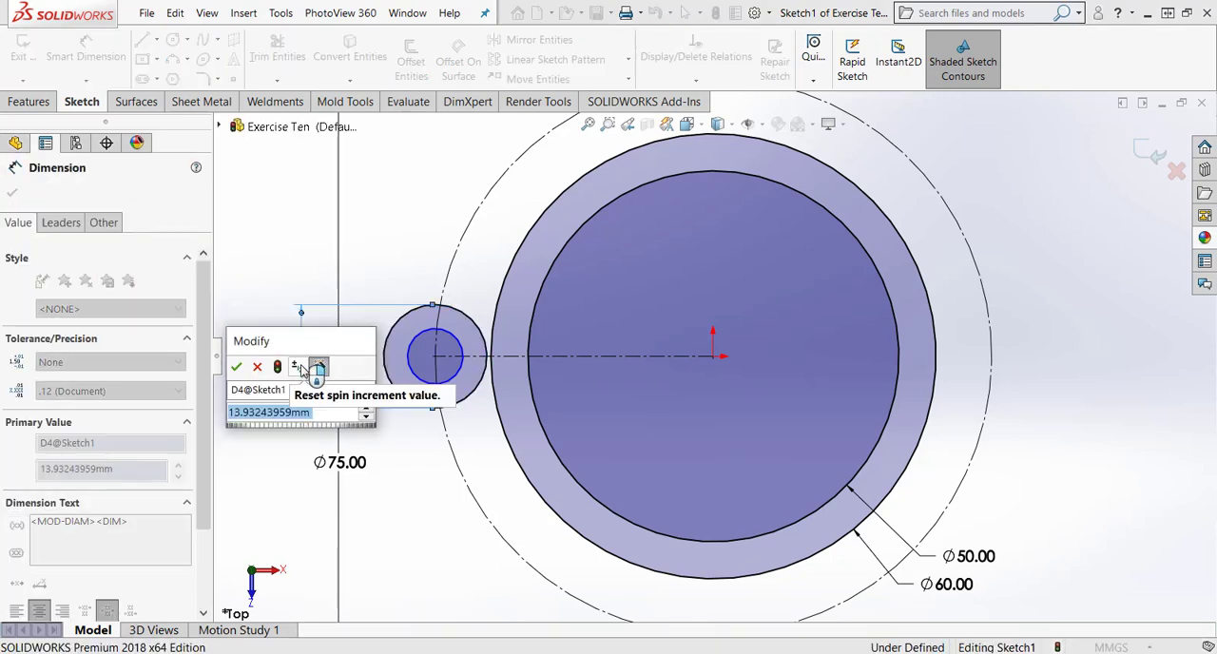
{"action": "type", "text": "8*2"}
{"action": "key", "text": "Return"}
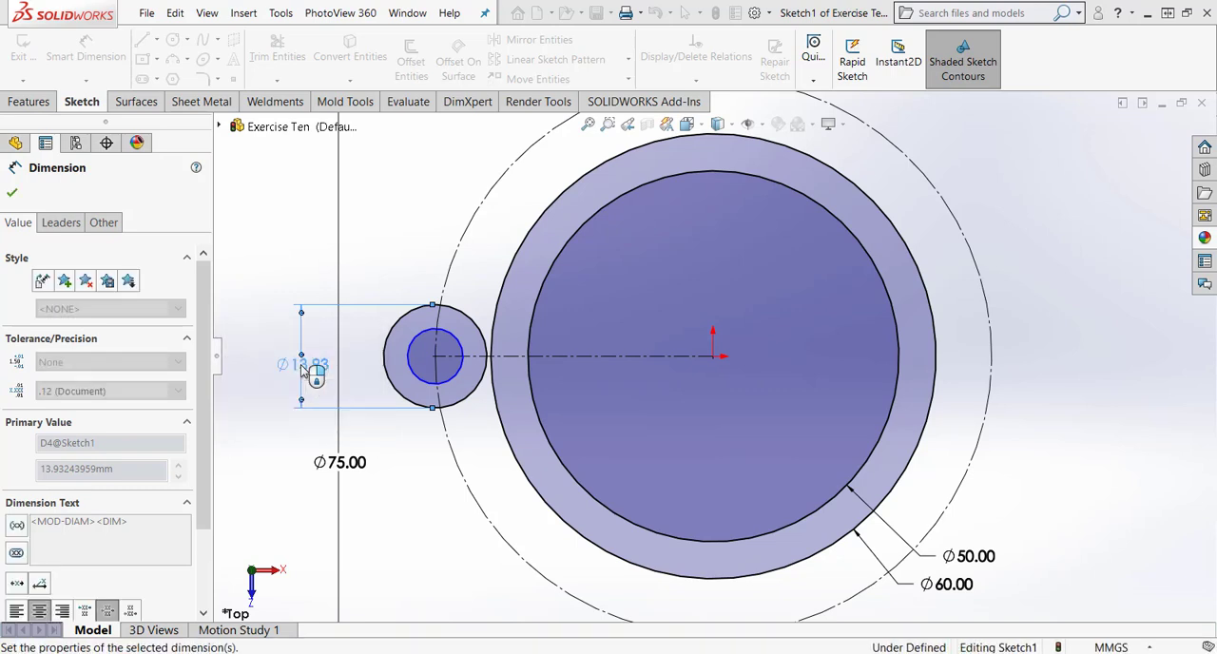
Dimension the smaller of the two small concentric circles with a diameter of 10 mm.
{"action": "left_click", "coordinate": [408, 372]}
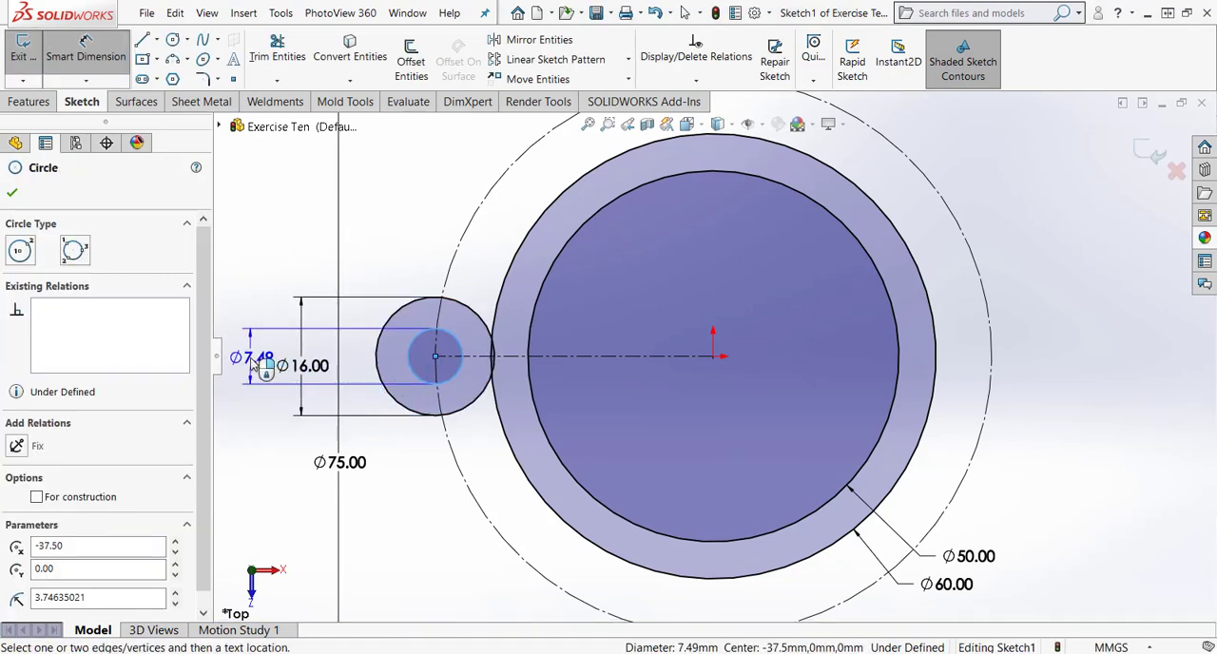
{"action": "left_click", "coordinate": [254, 366]}
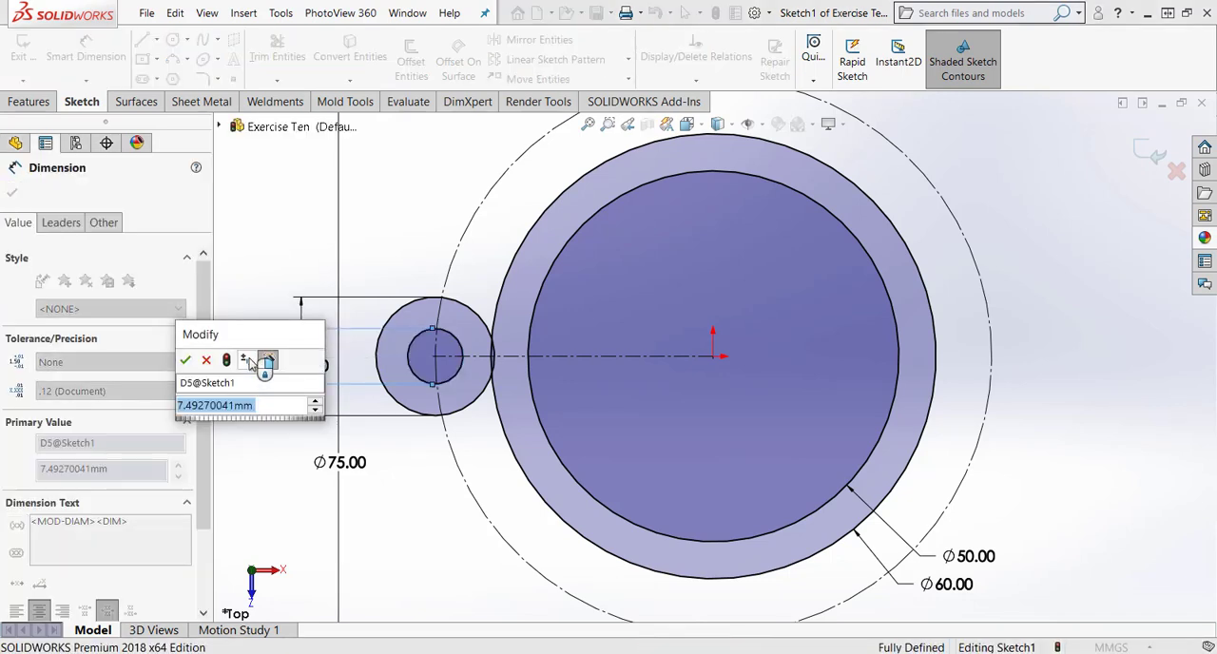
{"action": "type", "text": "10"}
{"action": "key", "text": "Return"}
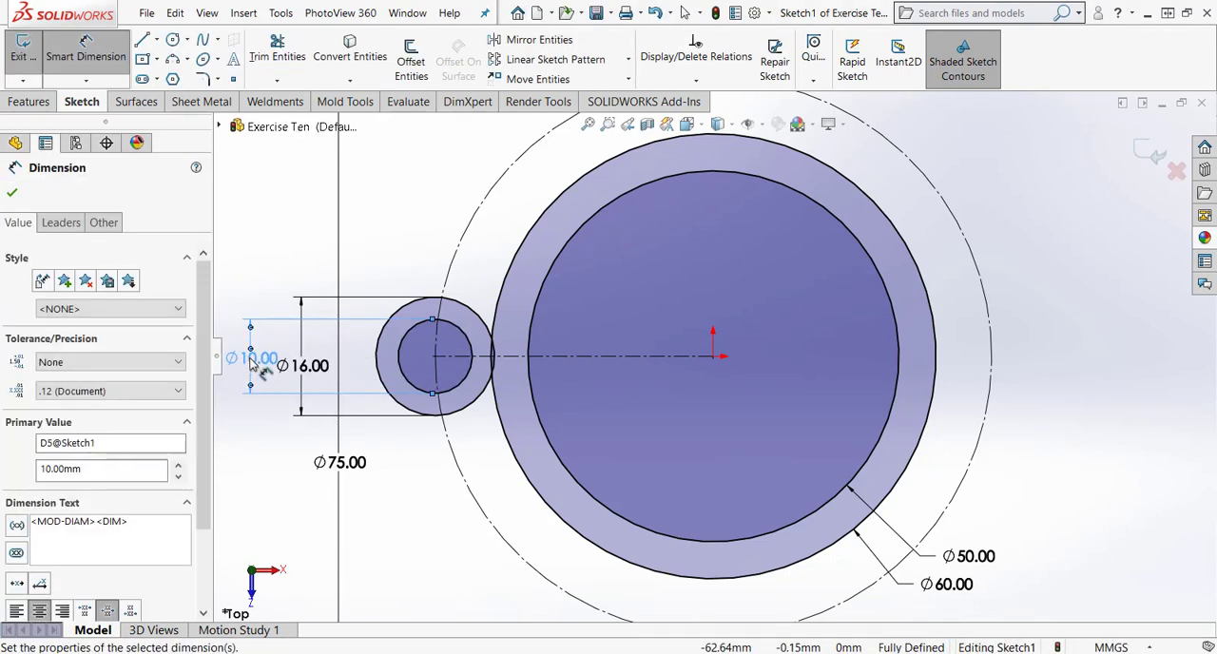
{"action": "key", "text": "Escape"}
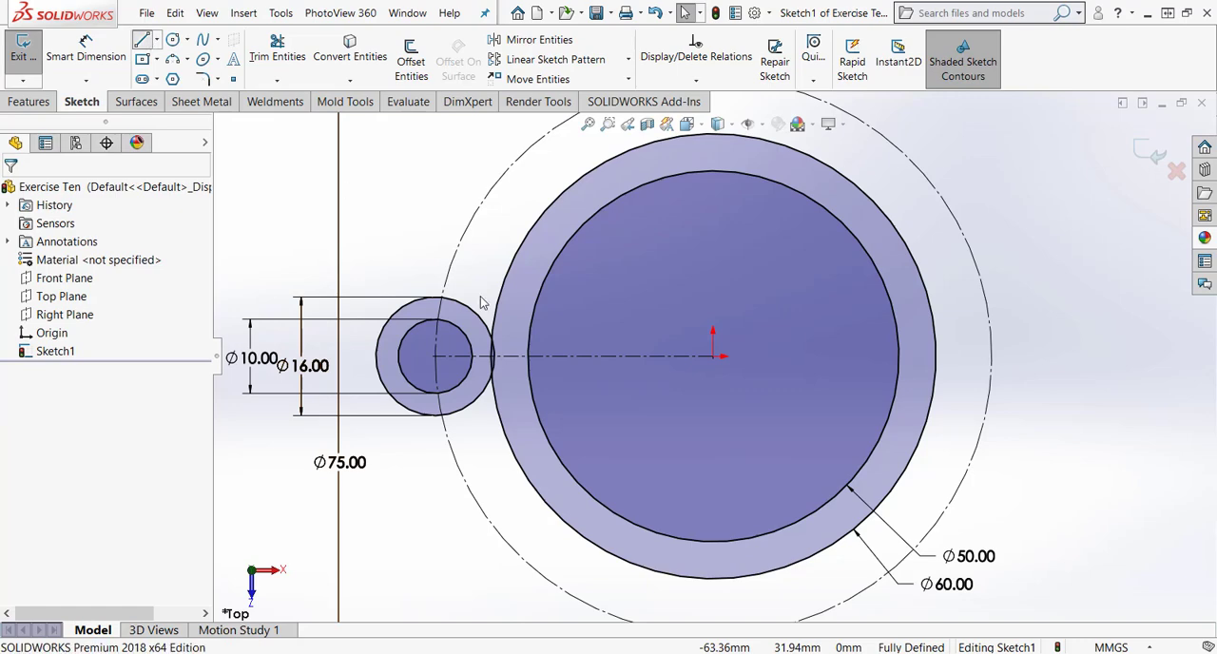
Draw a line about 9.5 mm long from the uppermost point of the 16 mm circle to the edge of the 60 mm circle.
{"action": "key", "text": "l"}
{"action": "left_click", "coordinate": [438, 298]}
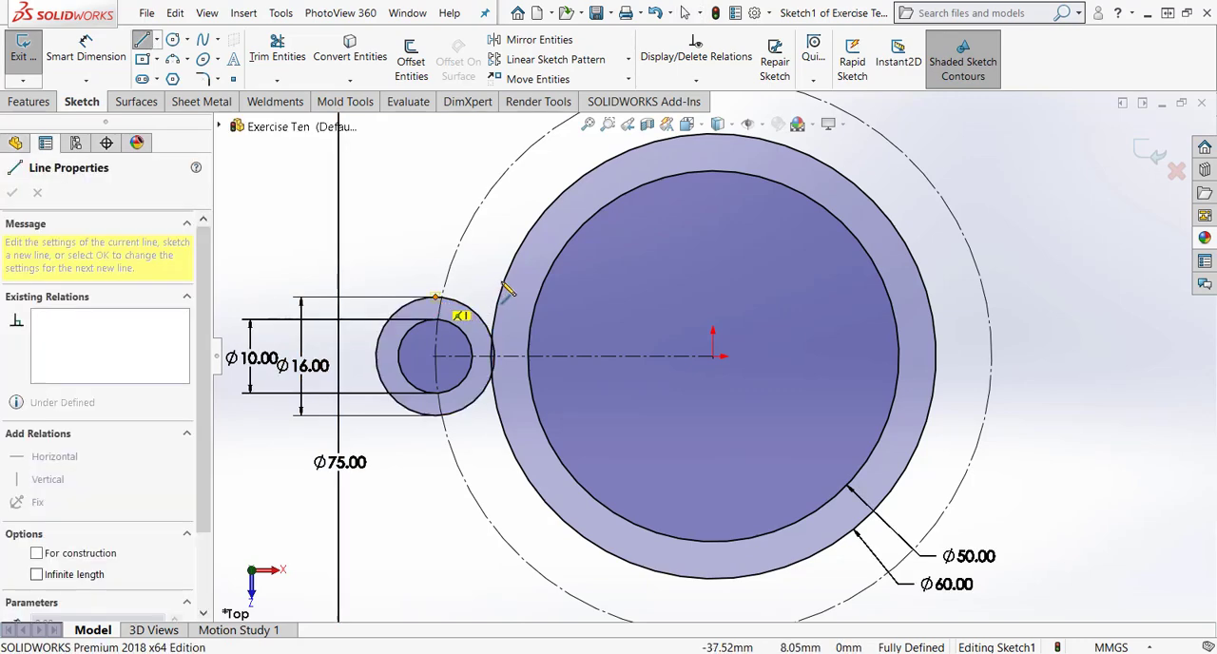
{"action": "left_click", "coordinate": [504, 283]}
{"action": "key", "text": "Escape"}
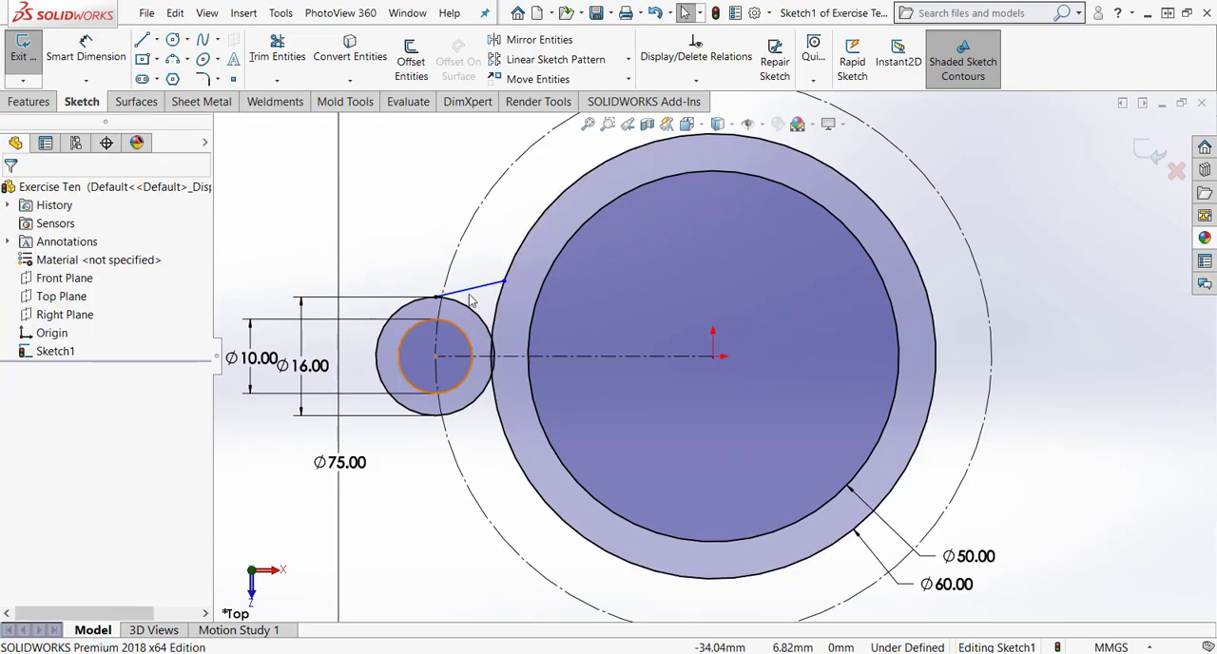
Mirror the short connecting line about the horizontal centerline, keeping the original.
{"action": "left_click", "coordinate": [510, 43]}
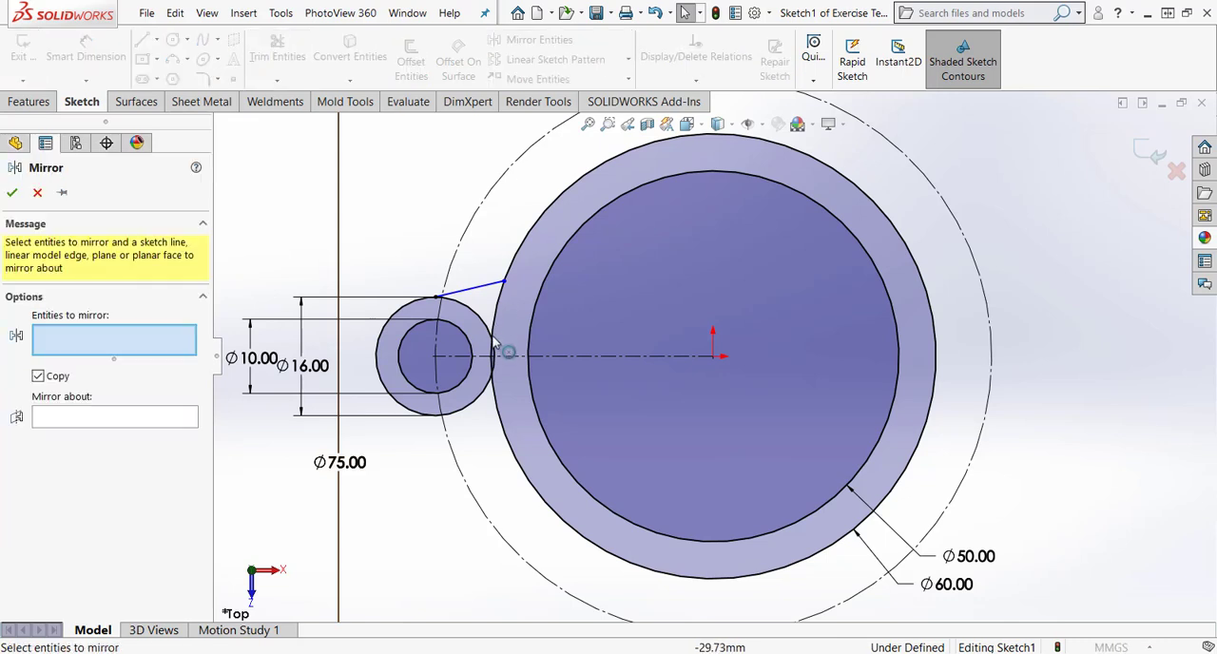
{"action": "left_click", "coordinate": [468, 290]}
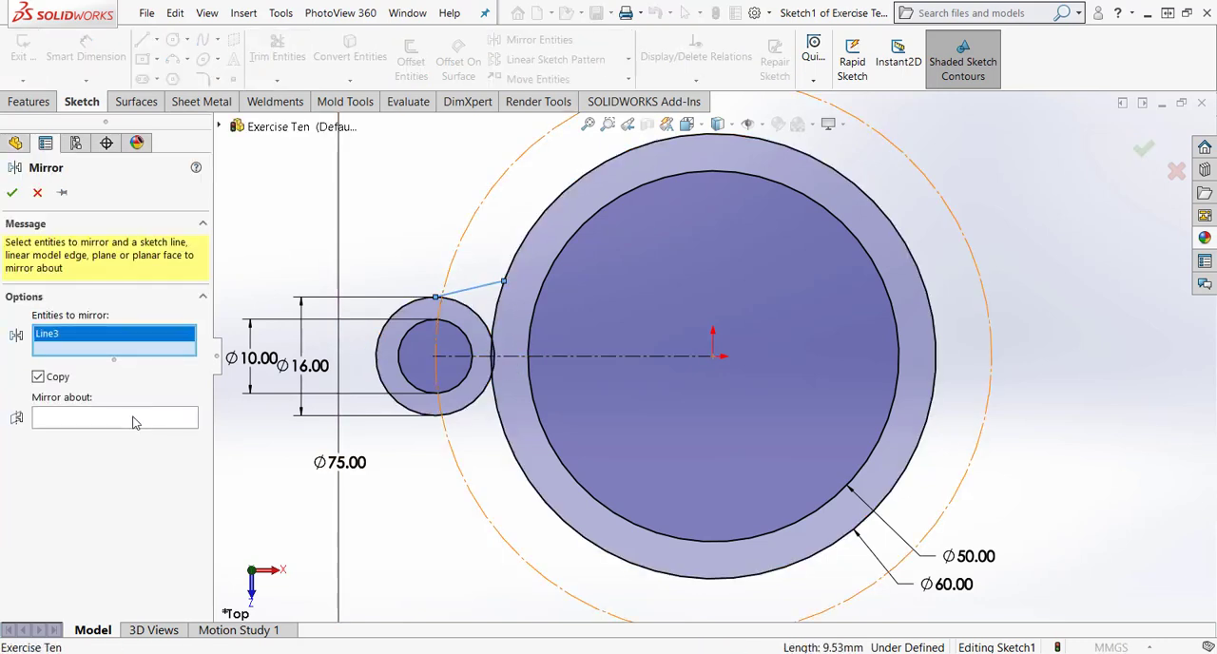
{"action": "left_click", "coordinate": [503, 359]}
{"action": "left_click", "coordinate": [8, 192]}
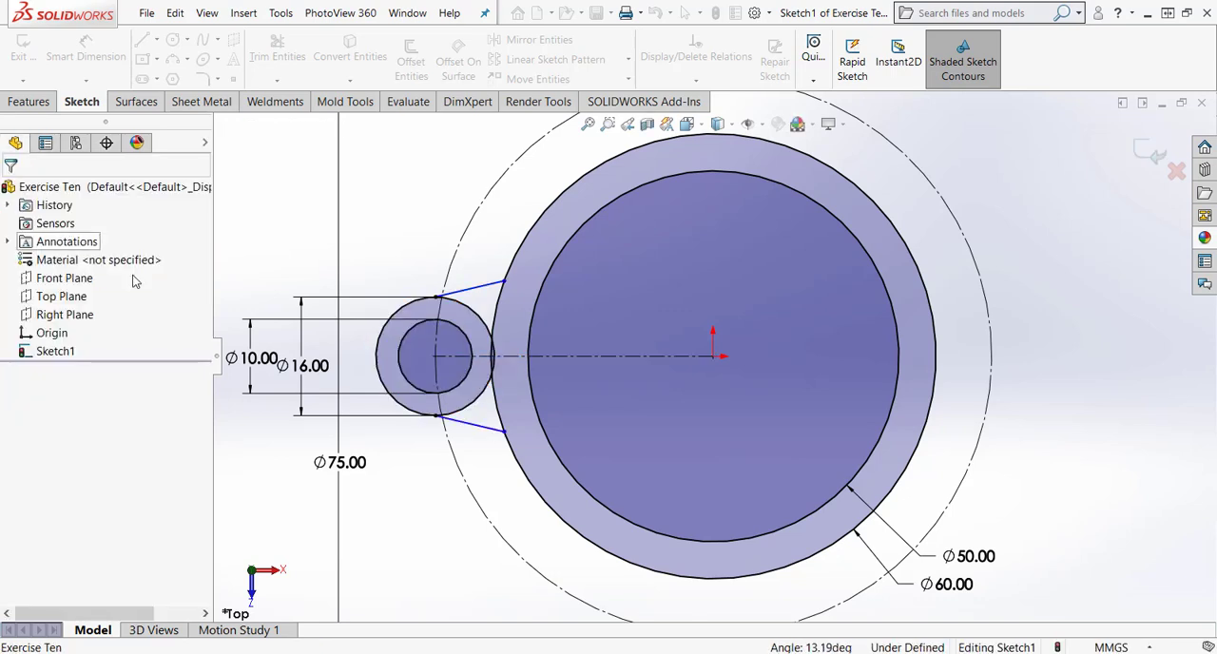
Dimension the angle between the two mirrored connecting lines and set it to 30°.
{"action": "right_click_drag", "start_coordinate": [412, 503], "coordinate": [413, 125]}
{"action": "left_click", "coordinate": [479, 287]}
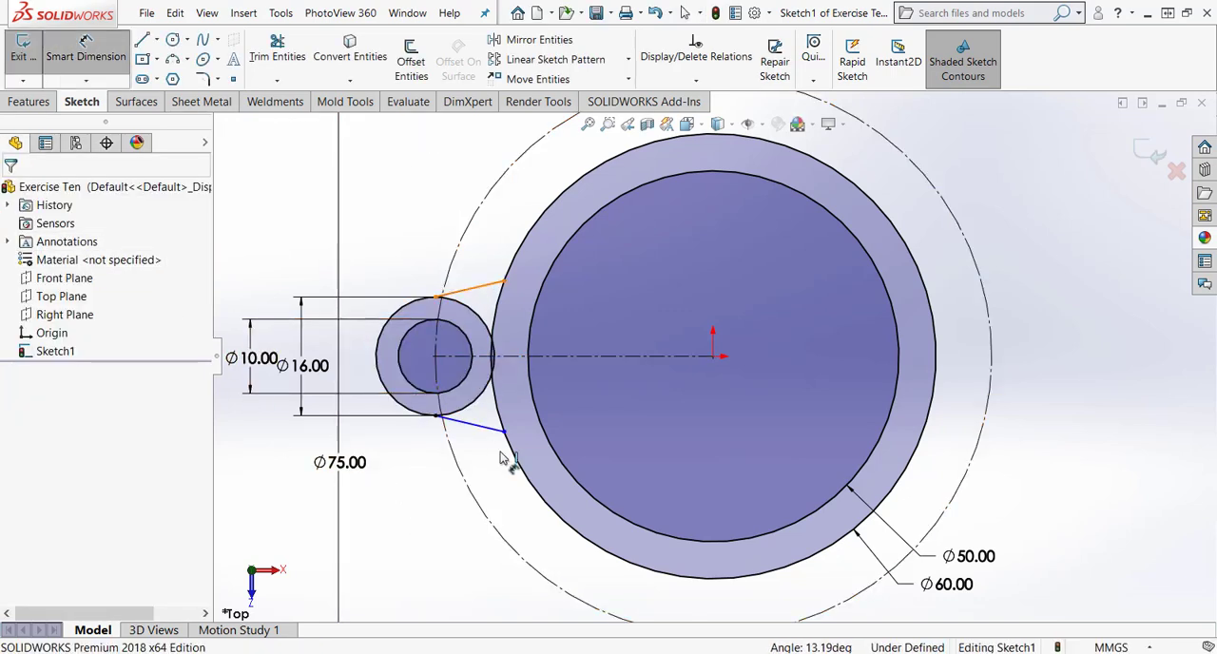
{"action": "left_click", "coordinate": [486, 428]}
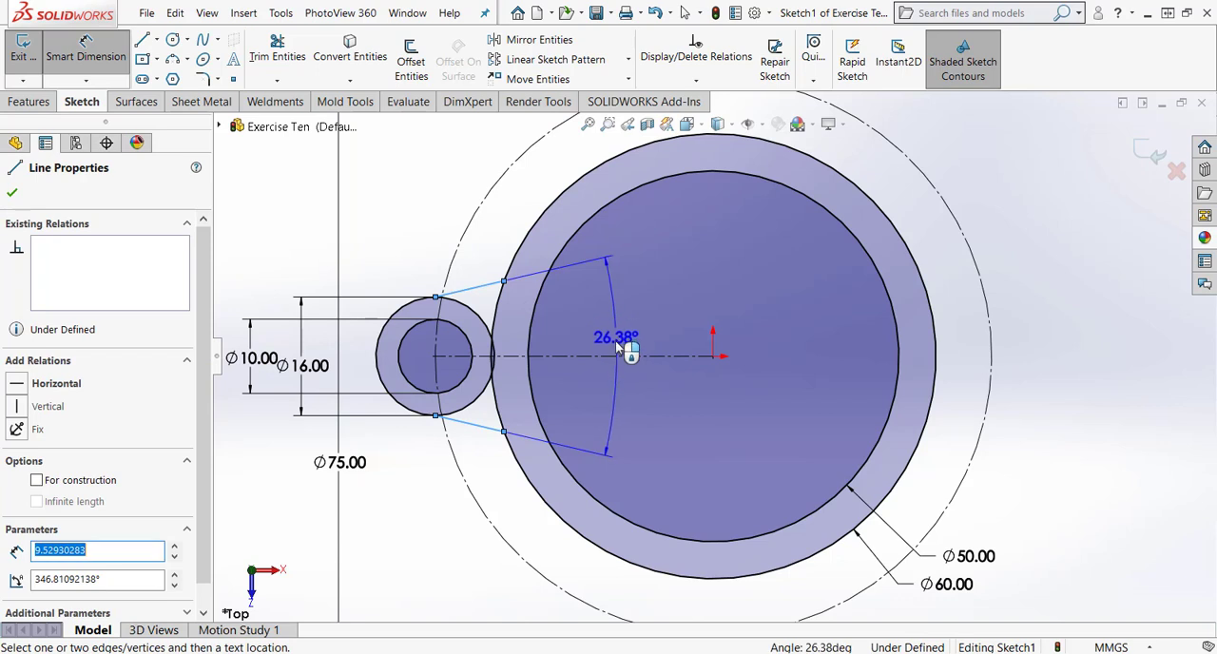
{"action": "left_click", "coordinate": [618, 354]}
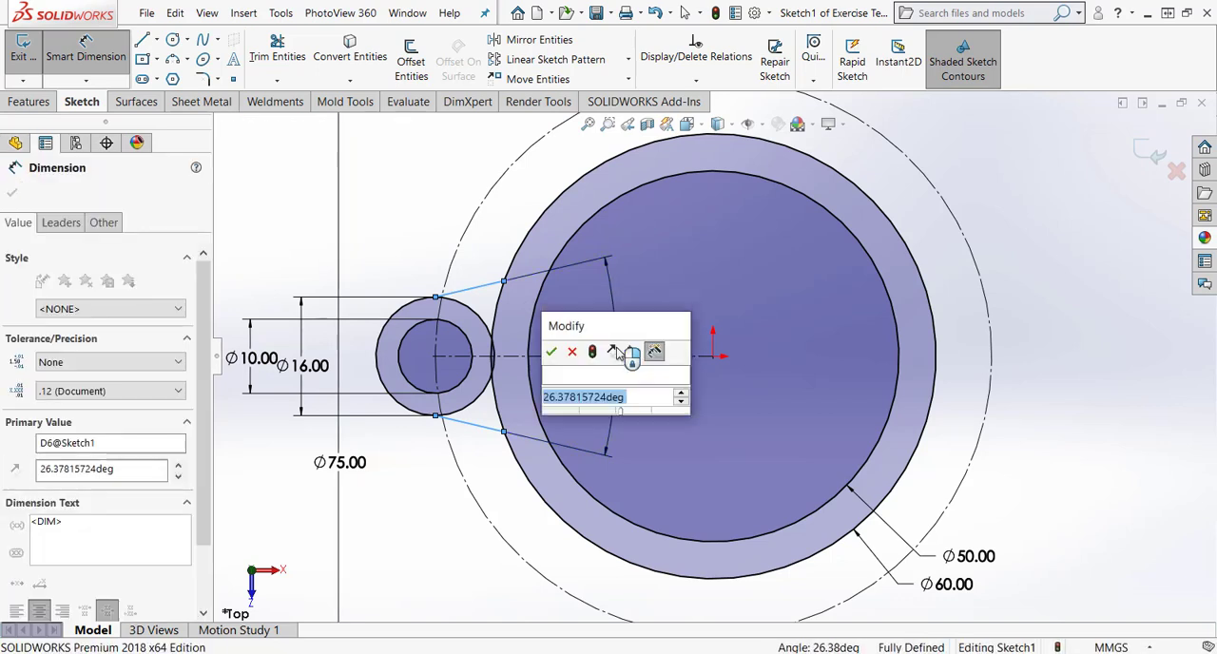
{"action": "type", "text": "30"}
{"action": "key", "text": "Return"}
{"action": "key", "text": "Escape"}
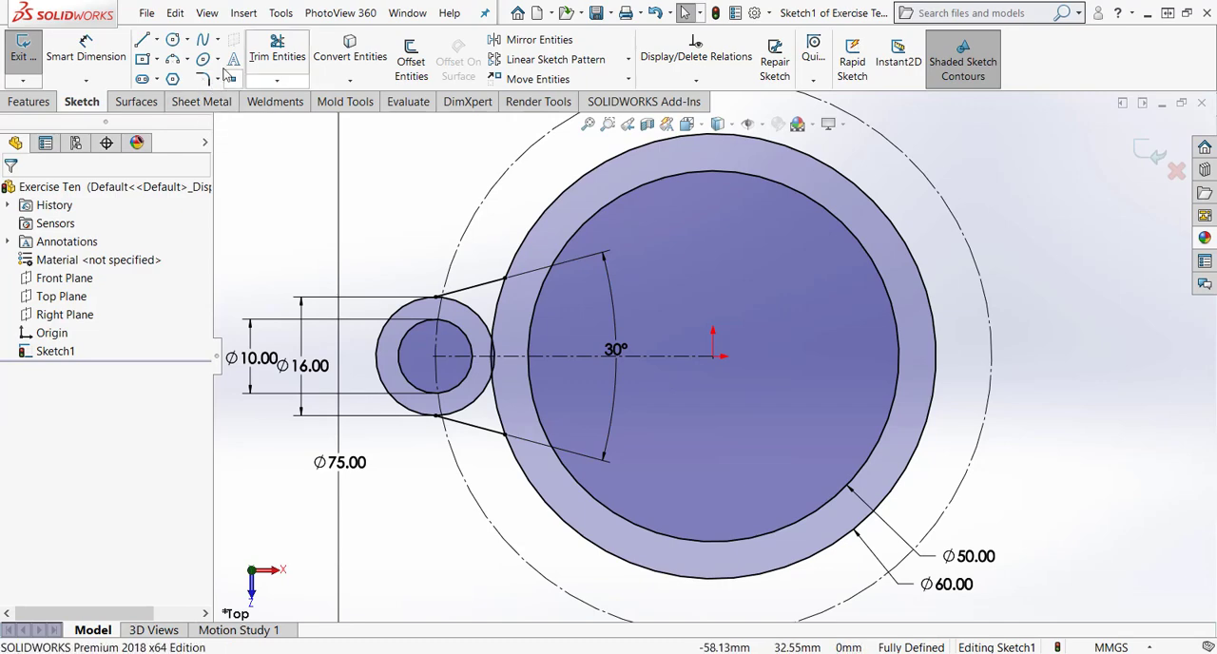
Trim away the parts of the 16 mm and 60 mm circles that lie between the two angled lines.
{"action": "scroll", "coordinate": [466, 361], "scroll_direction": "down", "scroll_amount": 5}
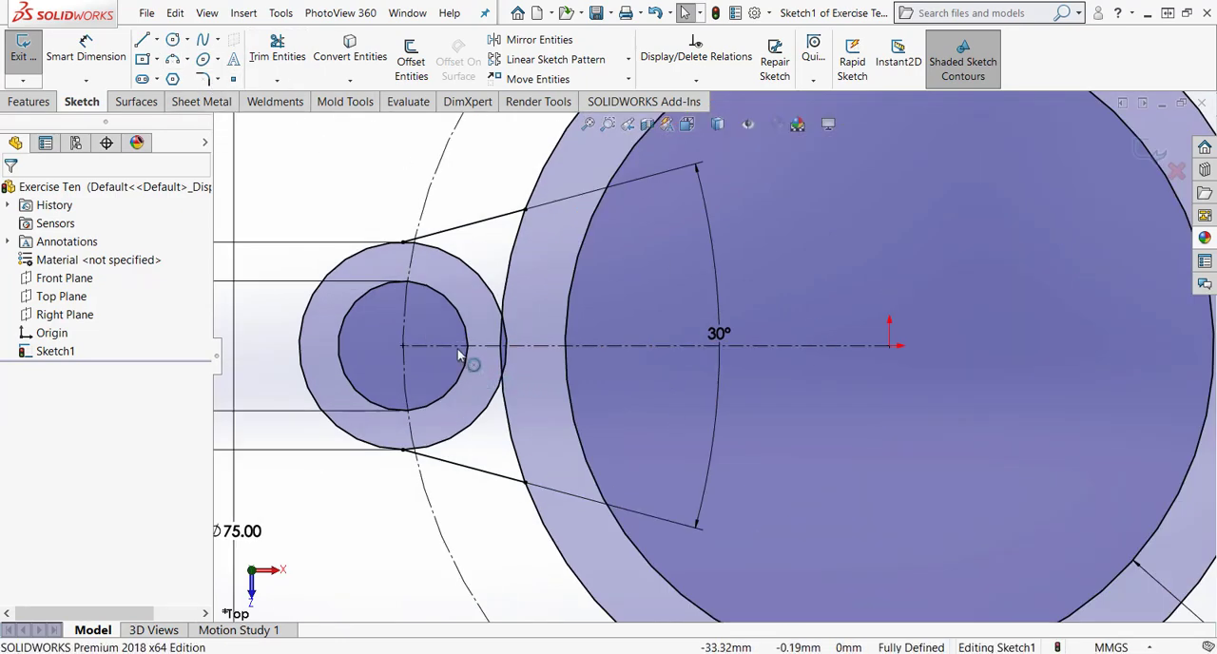
{"action": "left_click", "coordinate": [278, 49]}
{"action": "mouse_move", "coordinate": [588, 212]}
{"action": "left_mouse_down"}
{"action": "mouse_move", "coordinate": [523, 219]}
{"action": "mouse_move", "coordinate": [537, 283]}
{"action": "mouse_move", "coordinate": [467, 225]}
{"action": "left_mouse_up"}
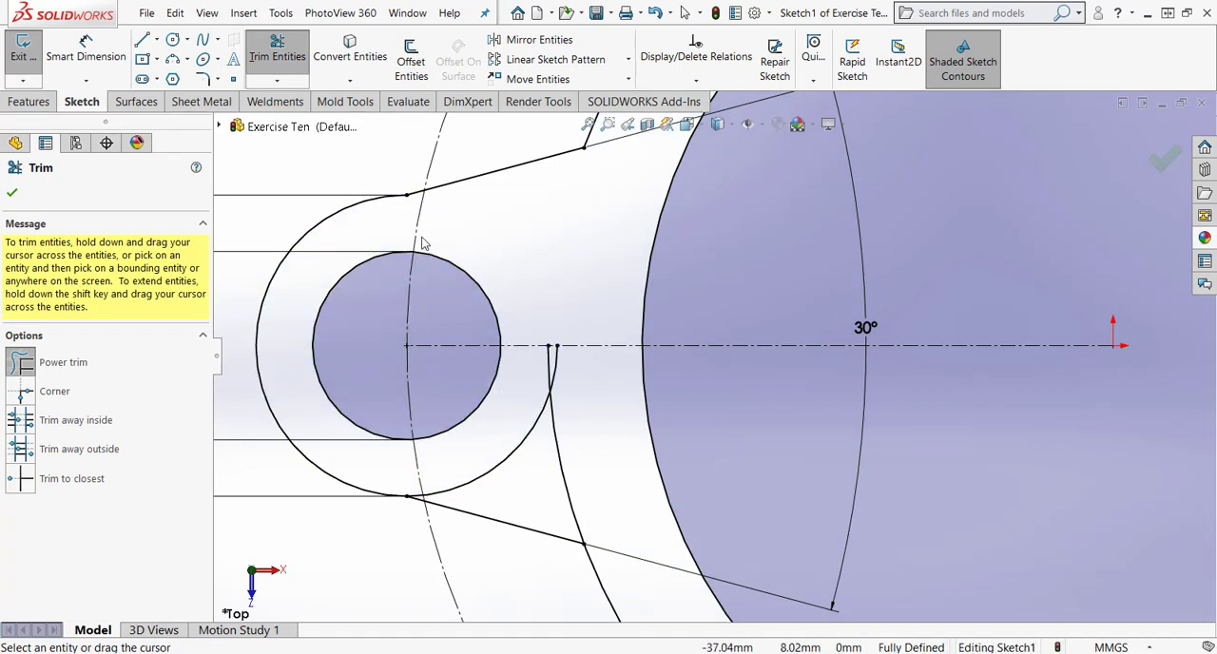
{"action": "left_click", "coordinate": [414, 495]}
{"action": "left_click", "coordinate": [414, 493]}
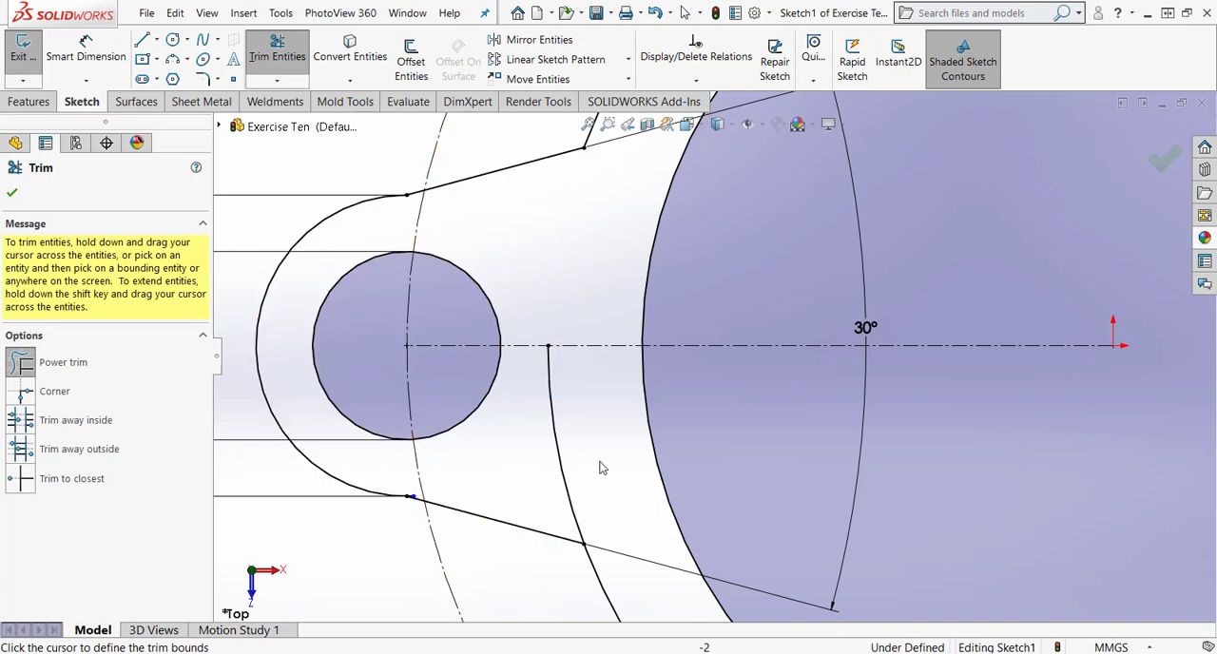
{"action": "key", "text": "Escape"}
{"action": "key", "text": "f"}
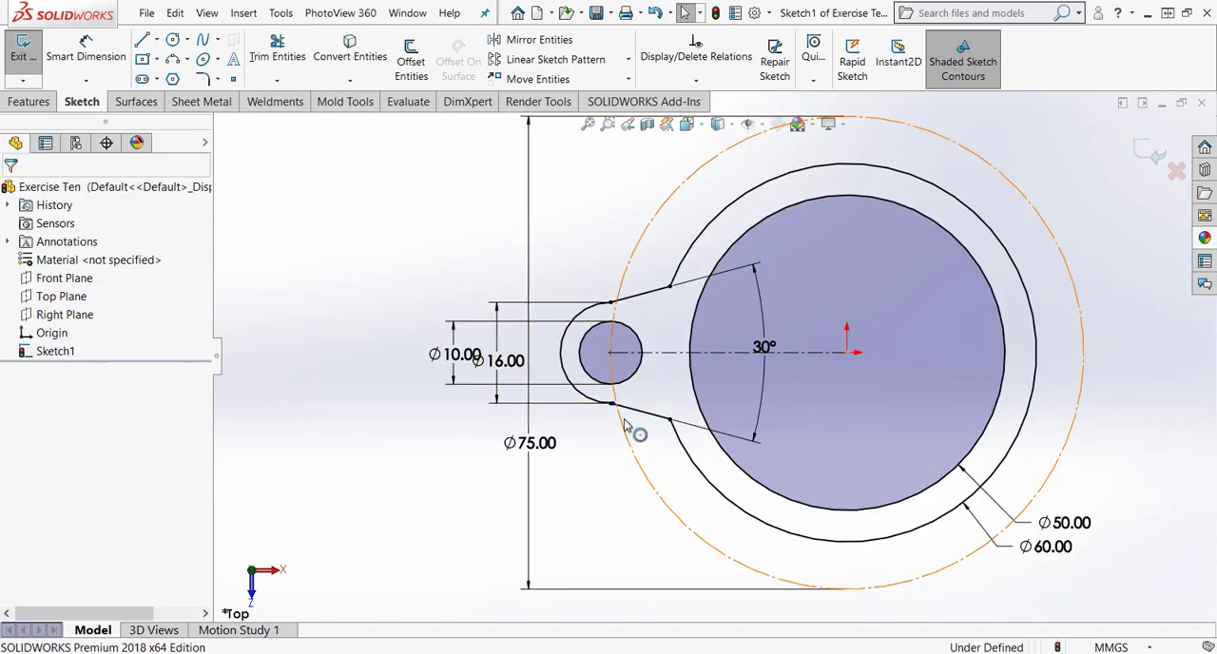
Trim the tiny leftover stub of the 16 mm arc that extends past the start of the lower angled line.
{"action": "scroll", "coordinate": [623, 423], "scroll_direction": "down", "scroll_amount": 10}
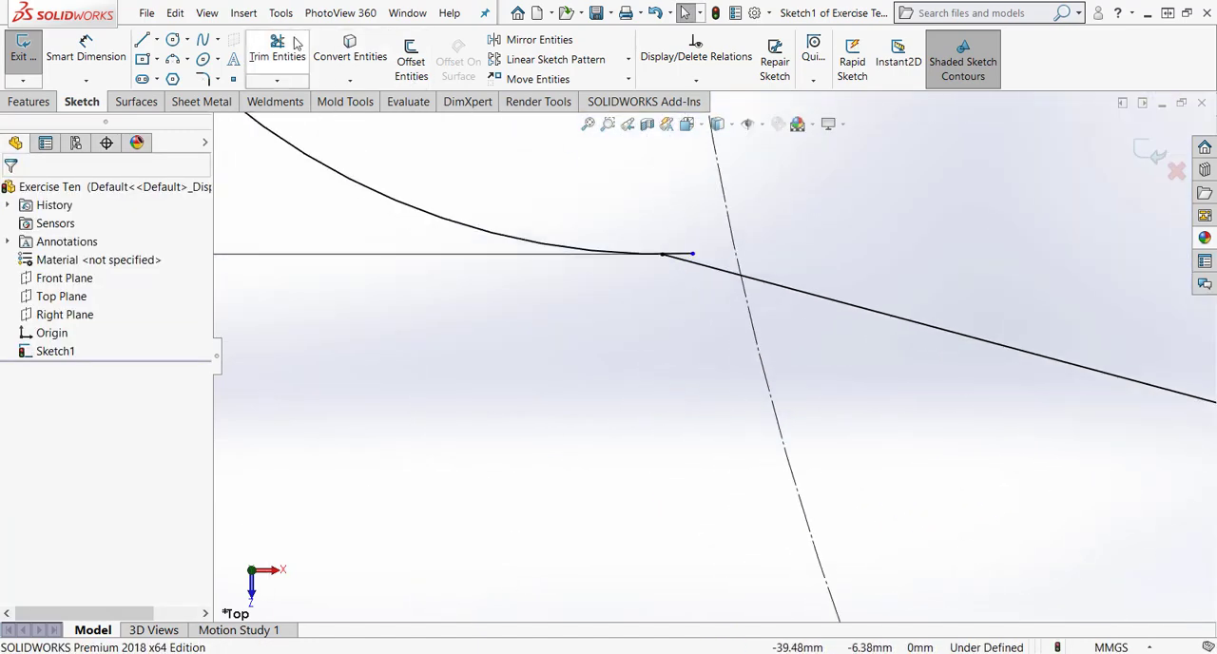
{"action": "left_click", "coordinate": [284, 57]}
{"action": "left_click", "coordinate": [687, 256]}
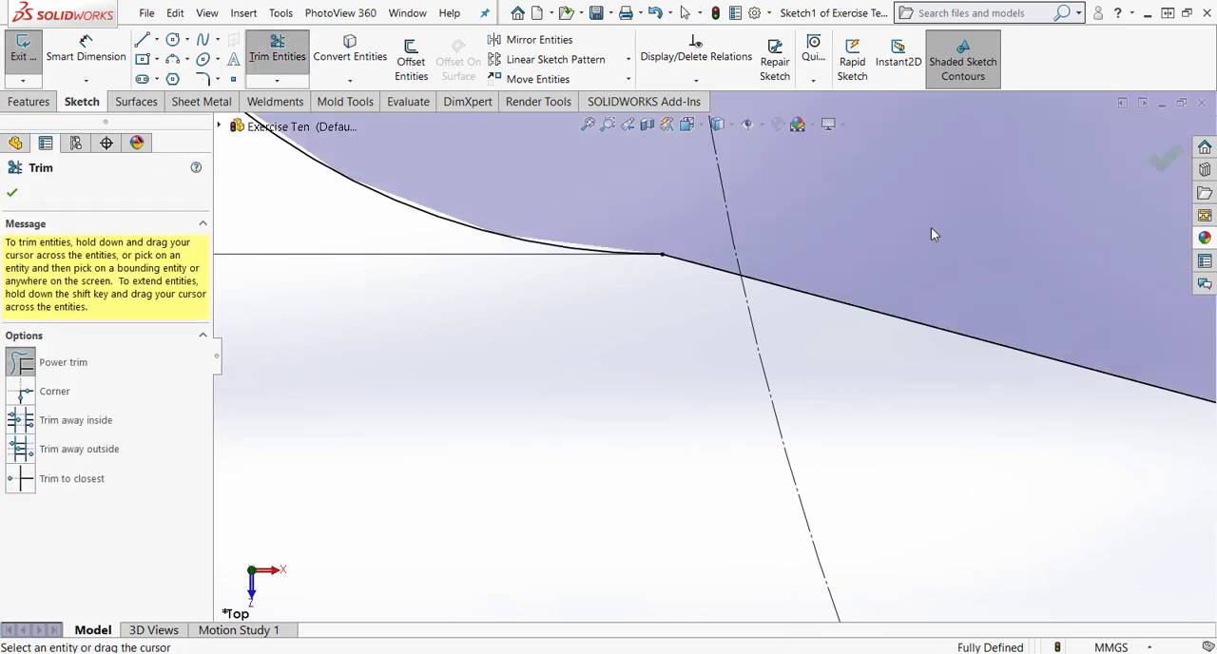
{"action": "scroll", "coordinate": [695, 290], "scroll_direction": "up", "scroll_amount": 10}
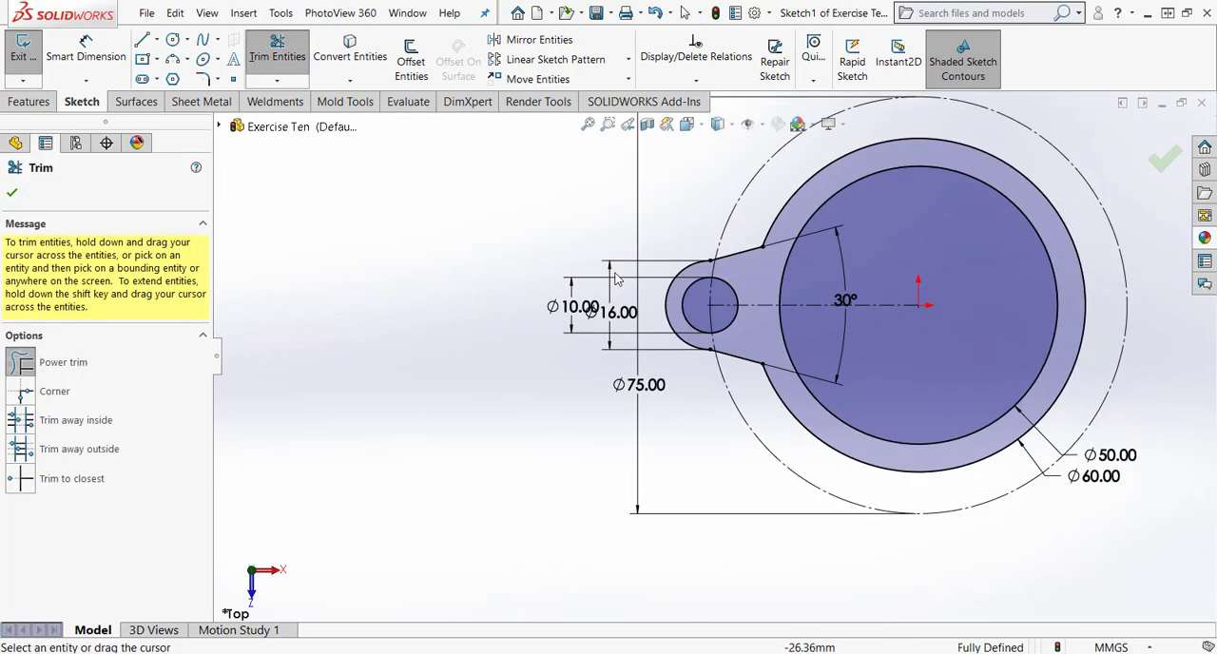
{"action": "left_click", "coordinate": [12, 192]}
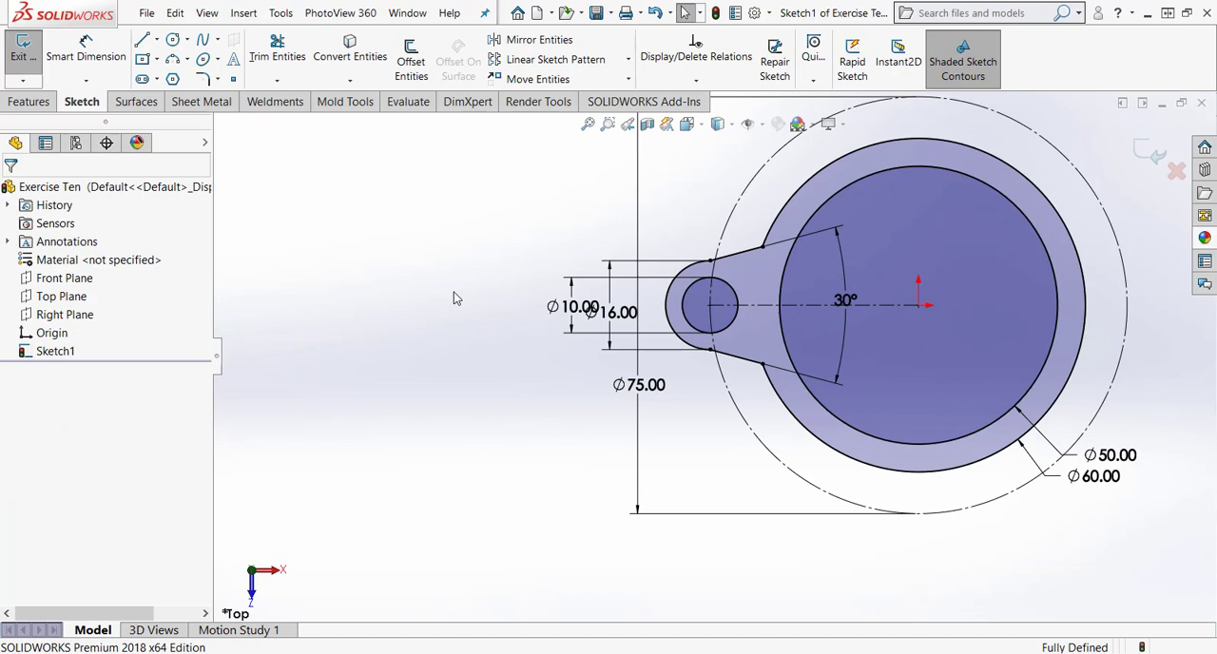
Fillet both corners where the angled lines meet the 60 mm arc with an 8 mm radius.
{"action": "left_click", "coordinate": [586, 125]}
{"action": "left_click", "coordinate": [202, 79]}
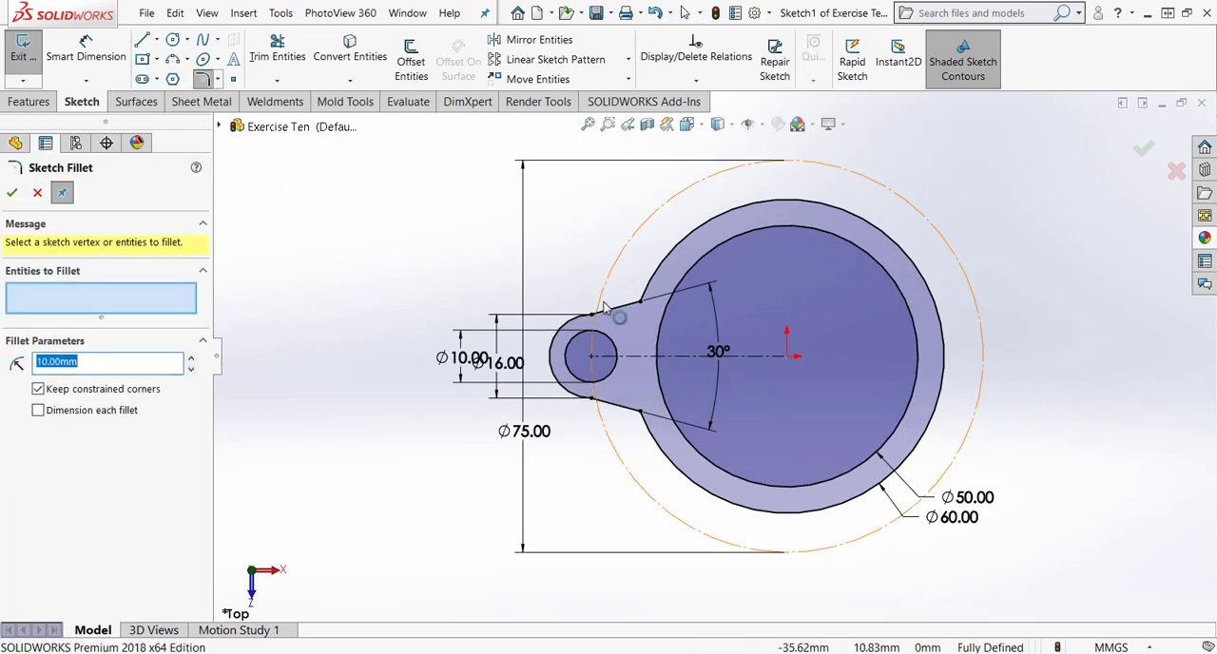
{"action": "left_click", "coordinate": [642, 305]}
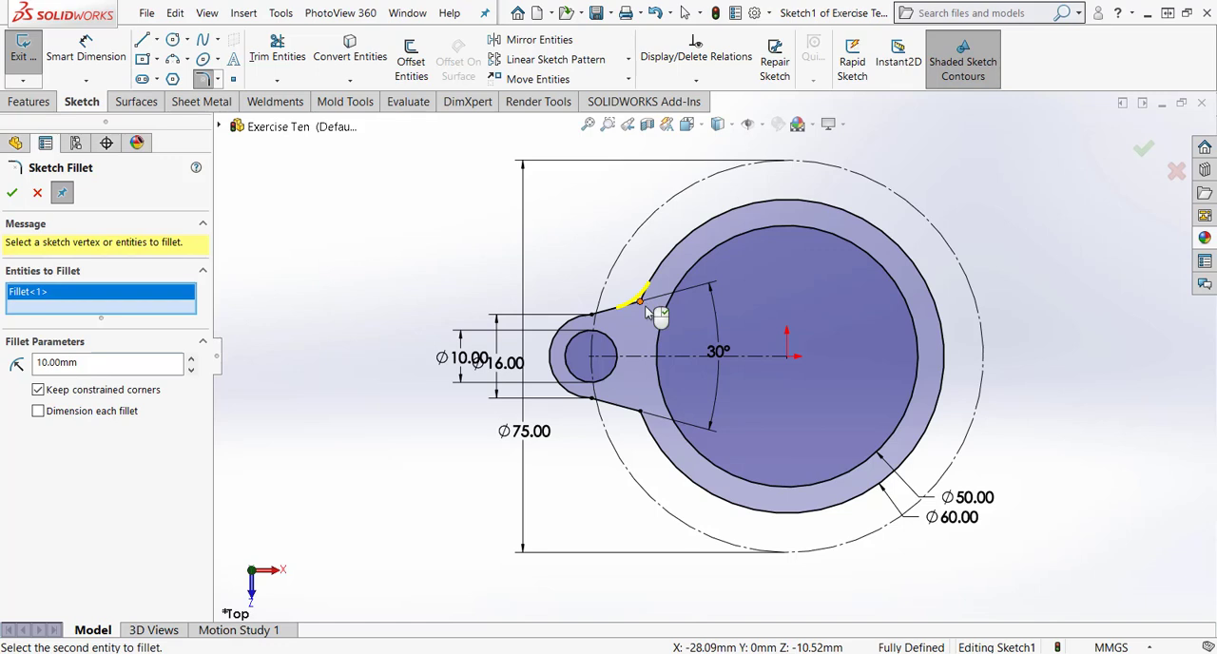
{"action": "left_click", "coordinate": [640, 416]}
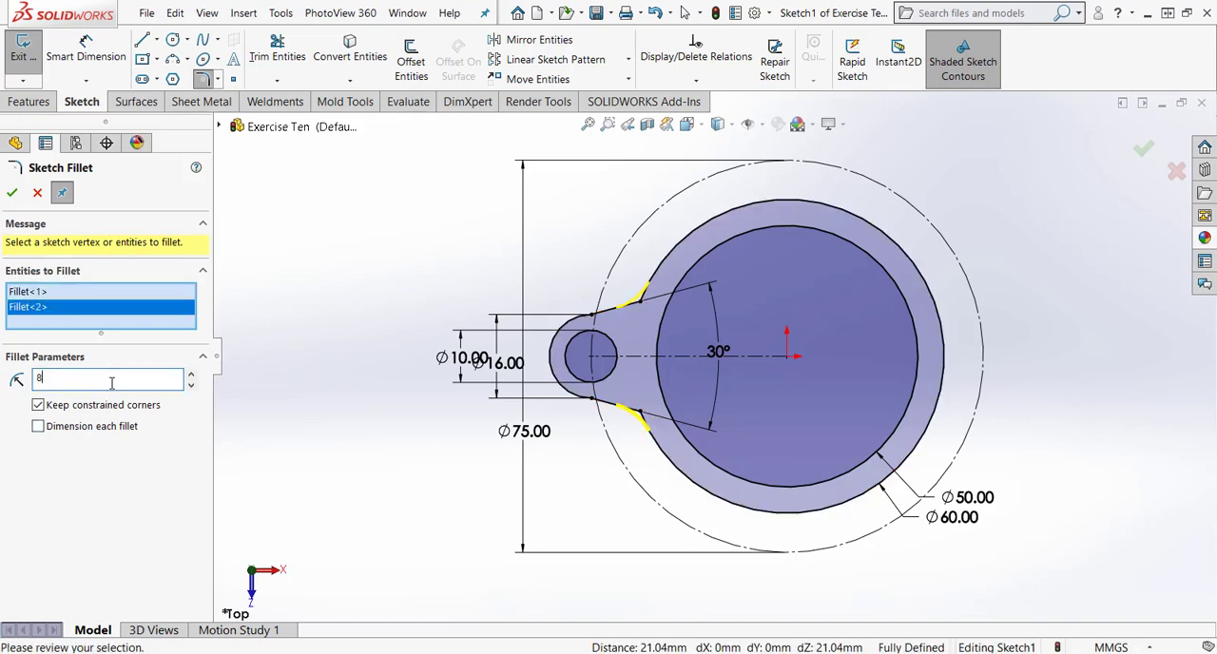
{"action": "type", "text": "8"}
{"action": "key", "text": "Return"}
{"action": "left_click", "coordinate": [11, 192]}
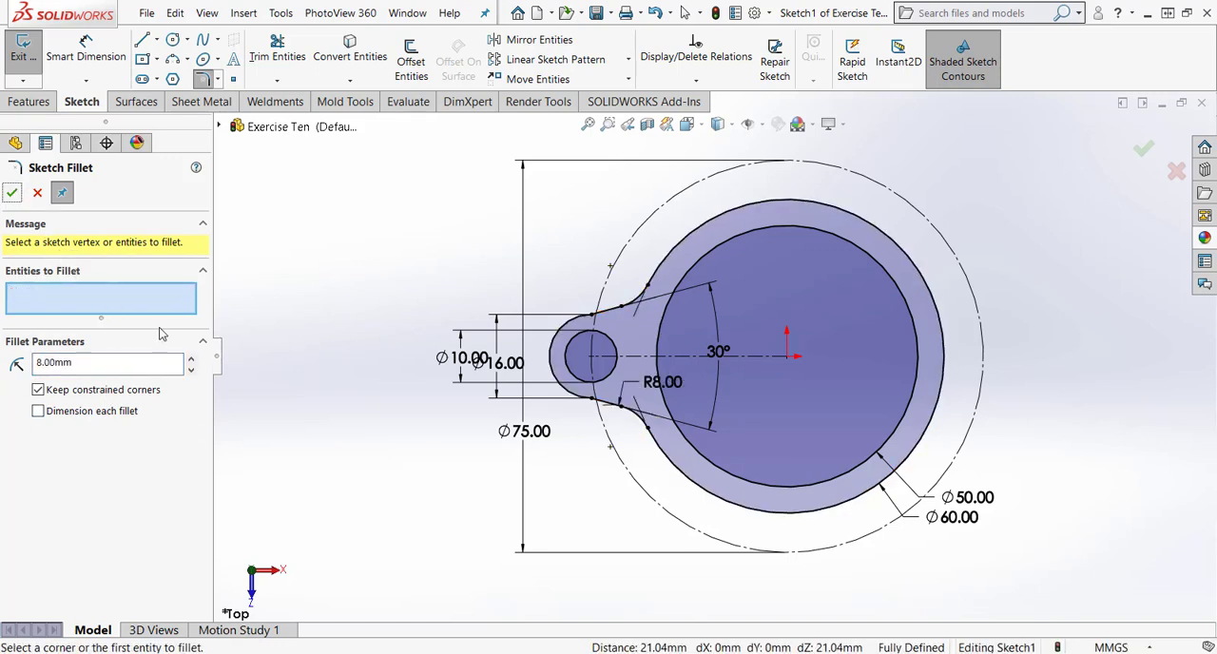
{"action": "left_click", "coordinate": [37, 192]}
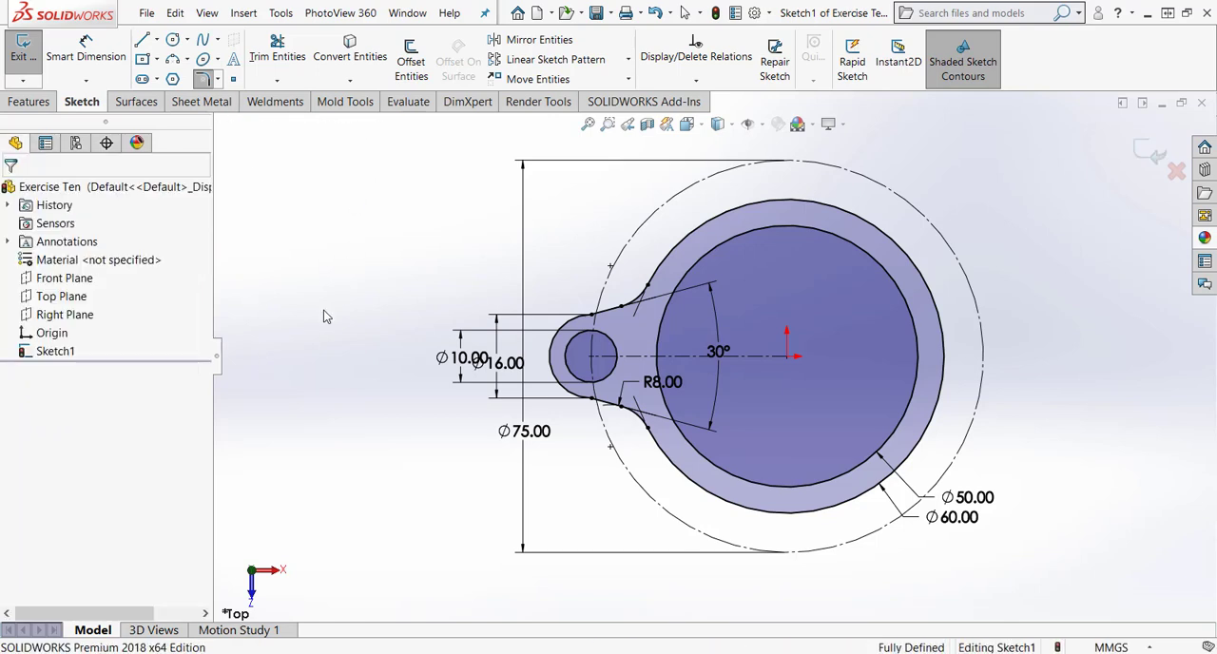
Create a circular sketch pattern of the 10 mm hole and complete lug outline about the origin, with 3 equally spaced instances over 360°.
{"action": "left_click", "coordinate": [628, 59]}
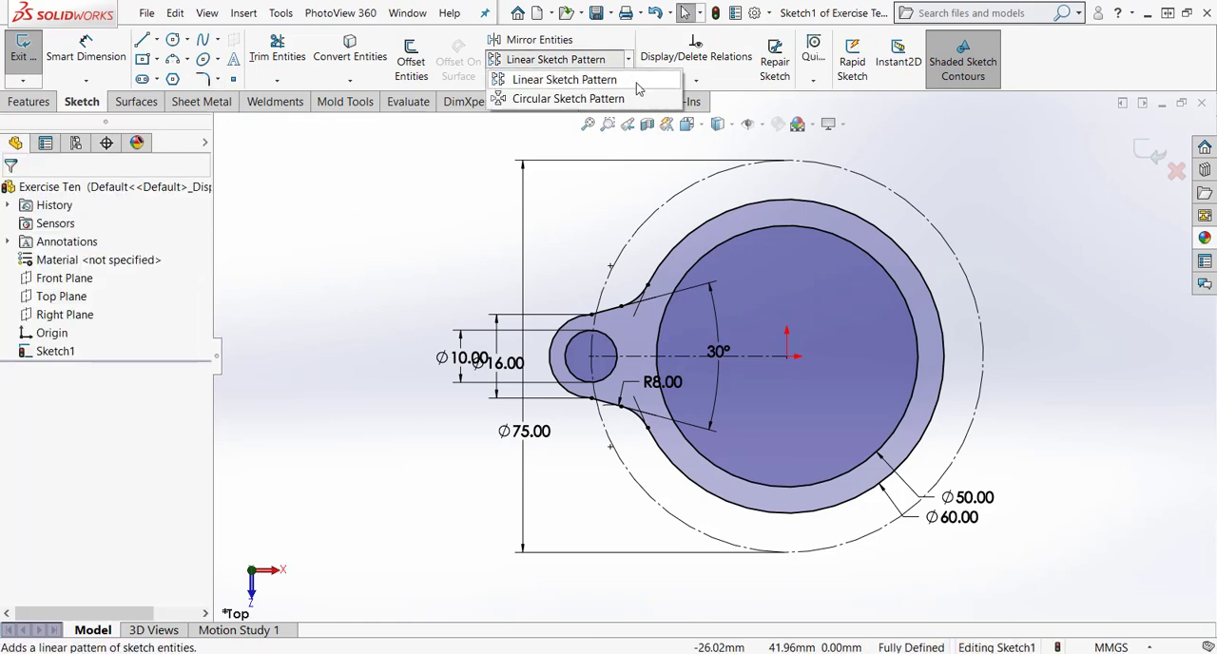
{"action": "left_click", "coordinate": [582, 99]}
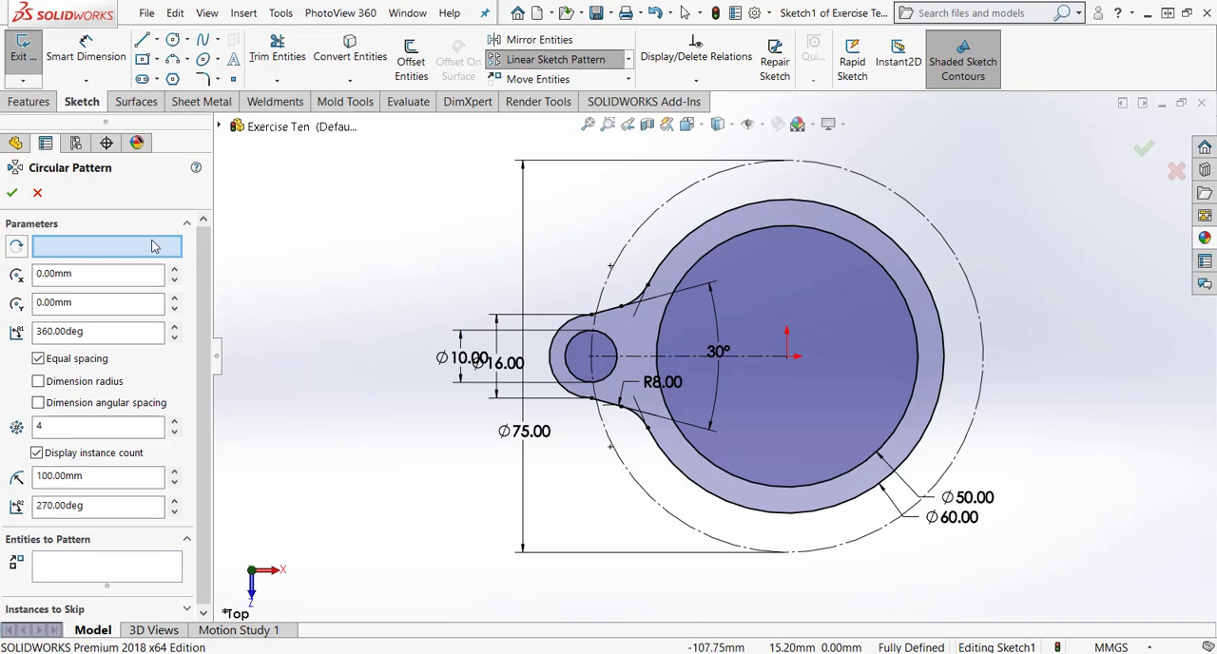
{"action": "left_click", "coordinate": [788, 357]}
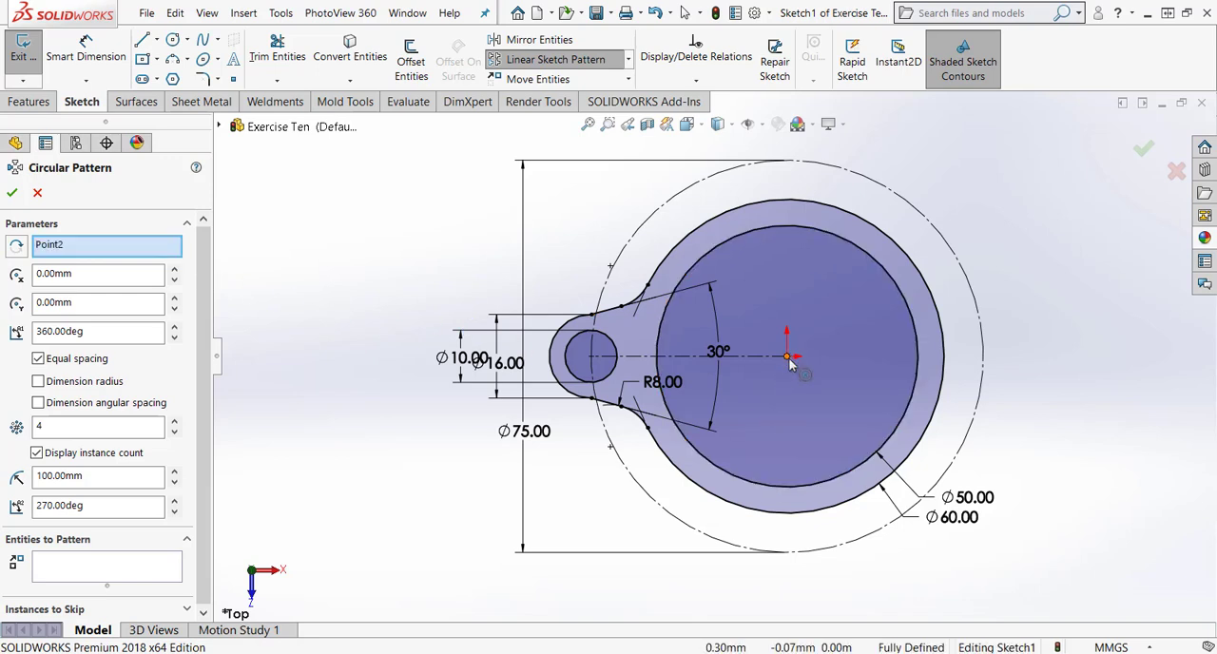
{"action": "left_click", "coordinate": [114, 570]}
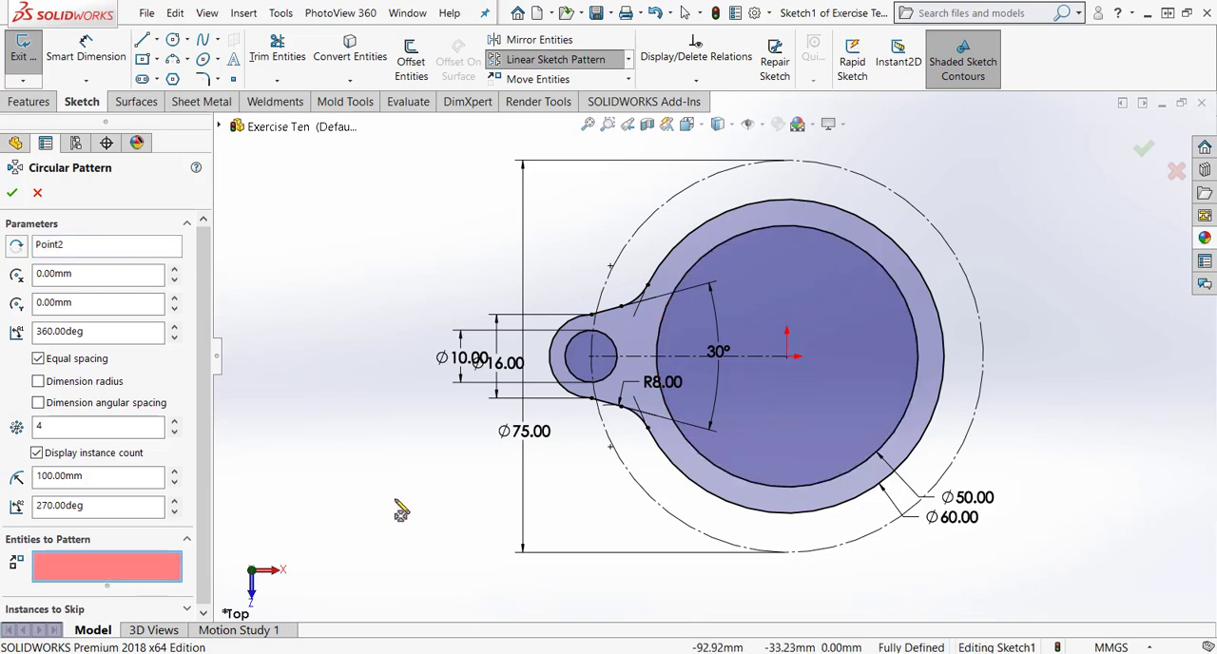
{"action": "left_click", "coordinate": [608, 383]}
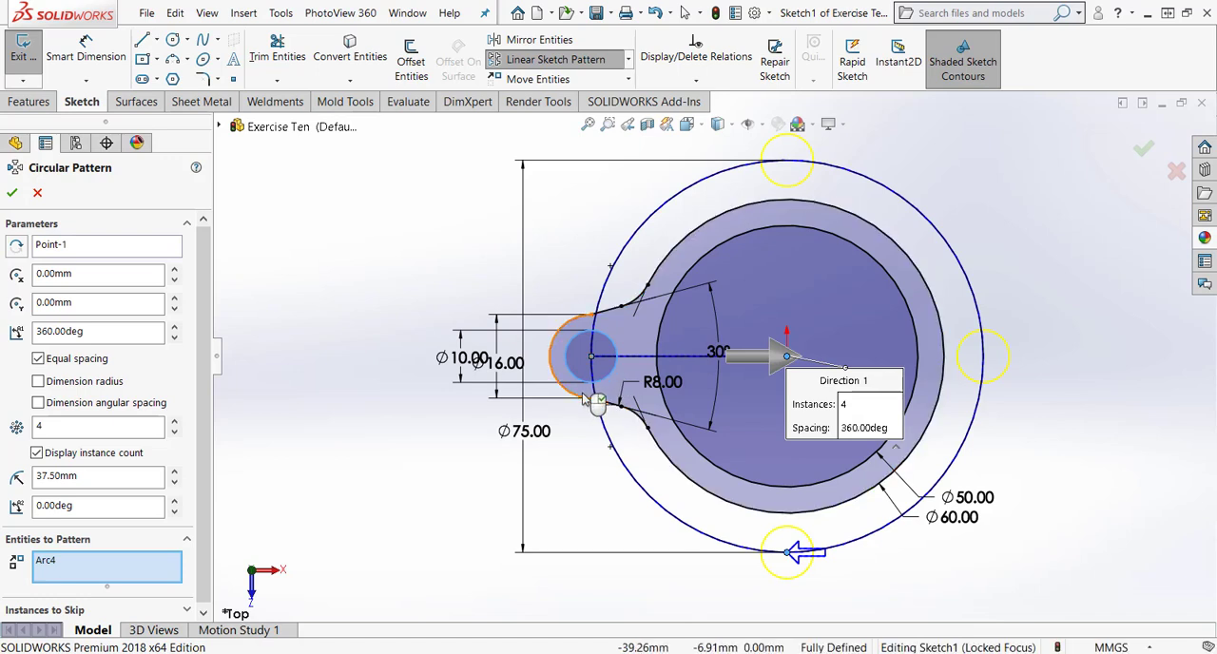
{"action": "left_click", "coordinate": [630, 415]}
{"action": "left_click", "coordinate": [604, 405]}
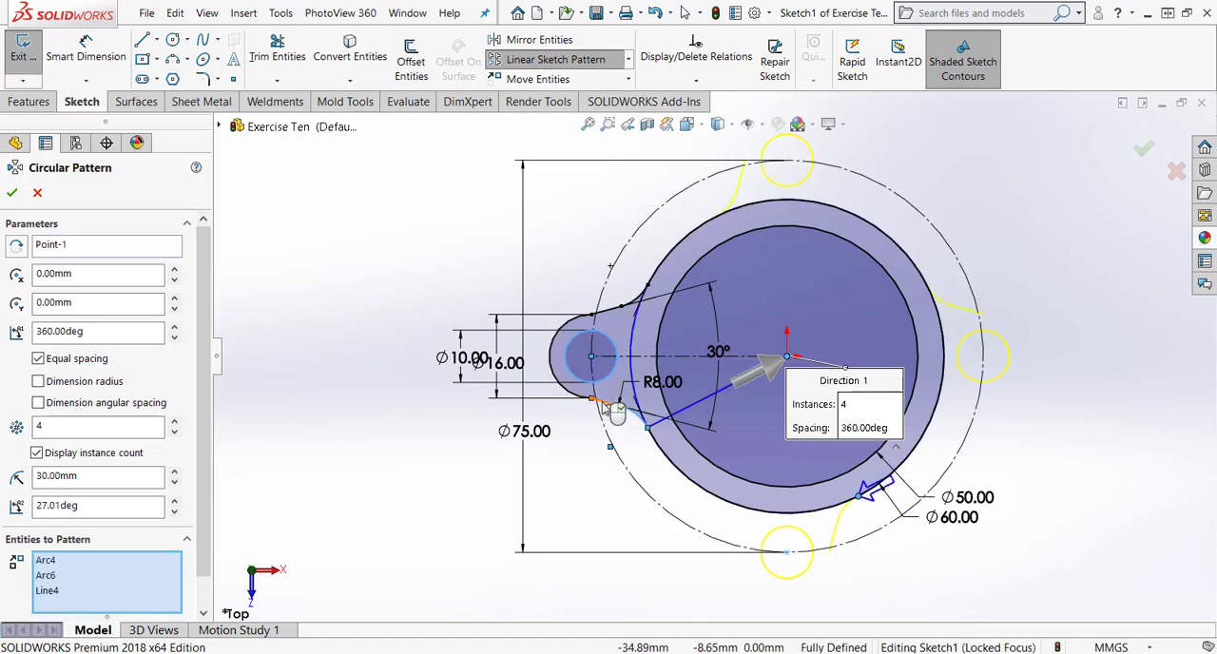
{"action": "left_click", "coordinate": [578, 403]}
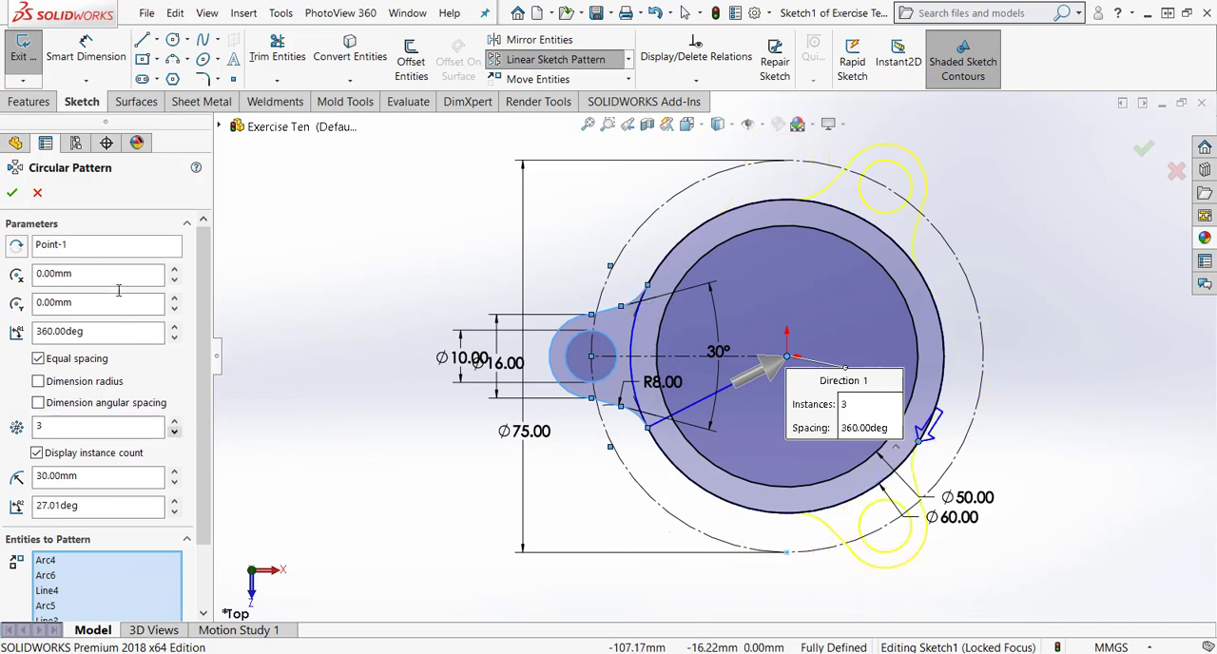
{"action": "left_click", "coordinate": [12, 193]}
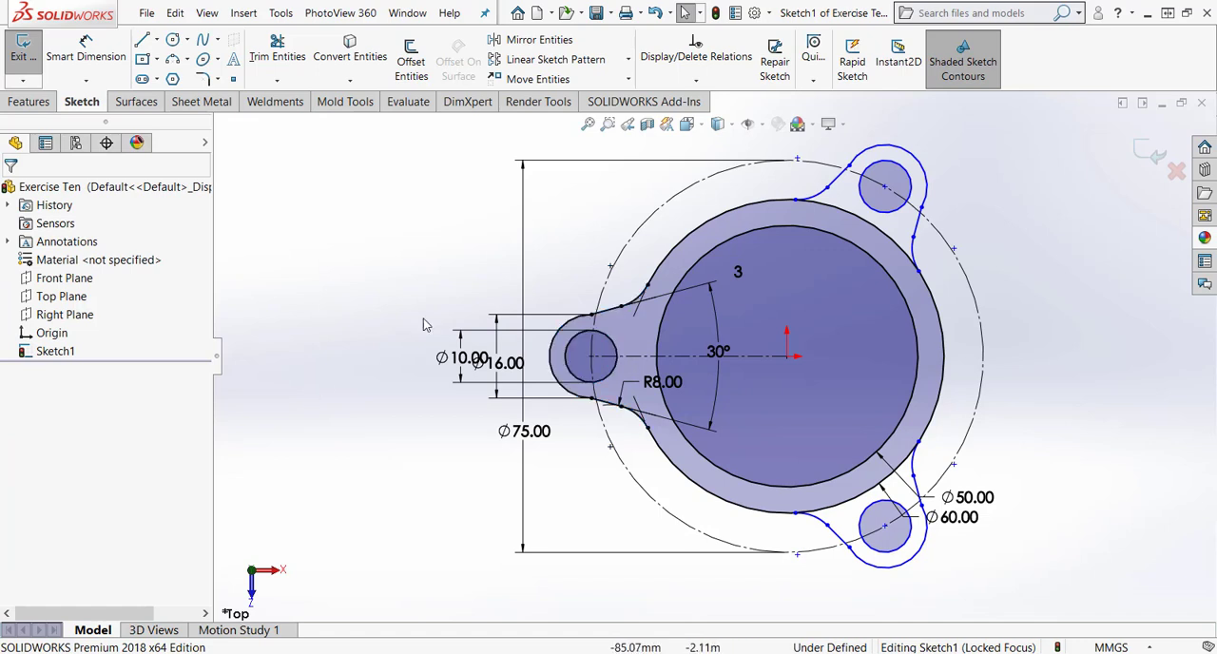
Trim the 60 mm arc segments inside the two patterned lugs and move the pattern's instance count label outside the profile.
{"action": "left_click", "coordinate": [277, 47]}
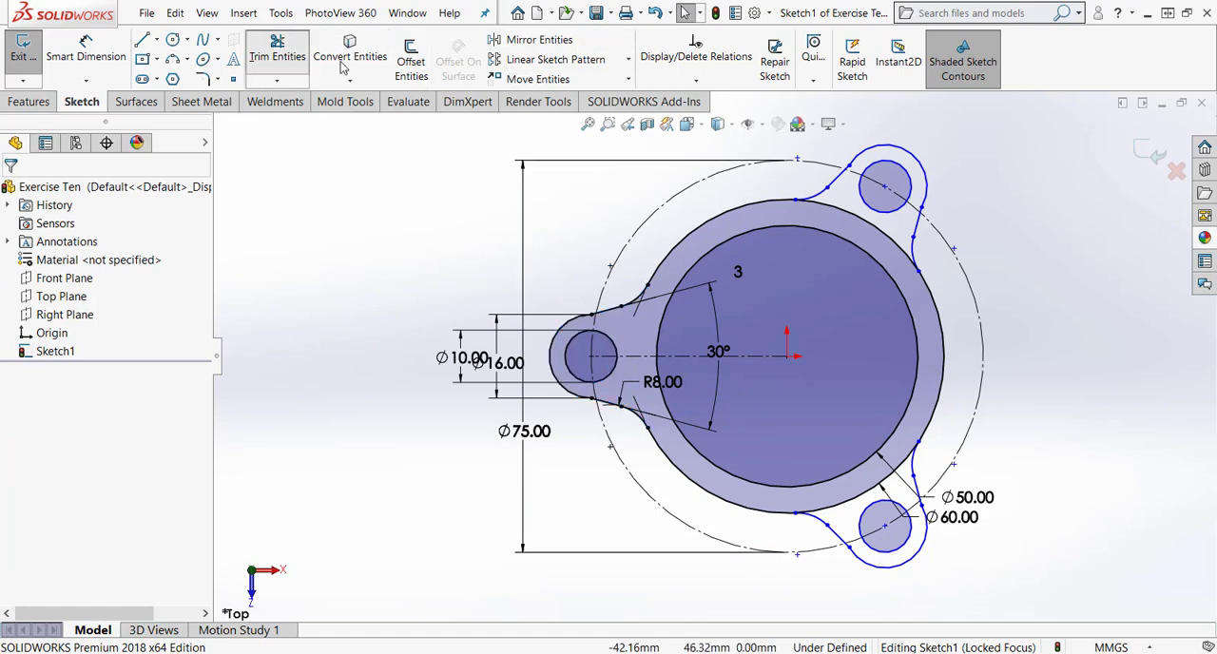
{"action": "left_click_drag", "start_coordinate": [875, 225], "coordinate": [903, 314]}
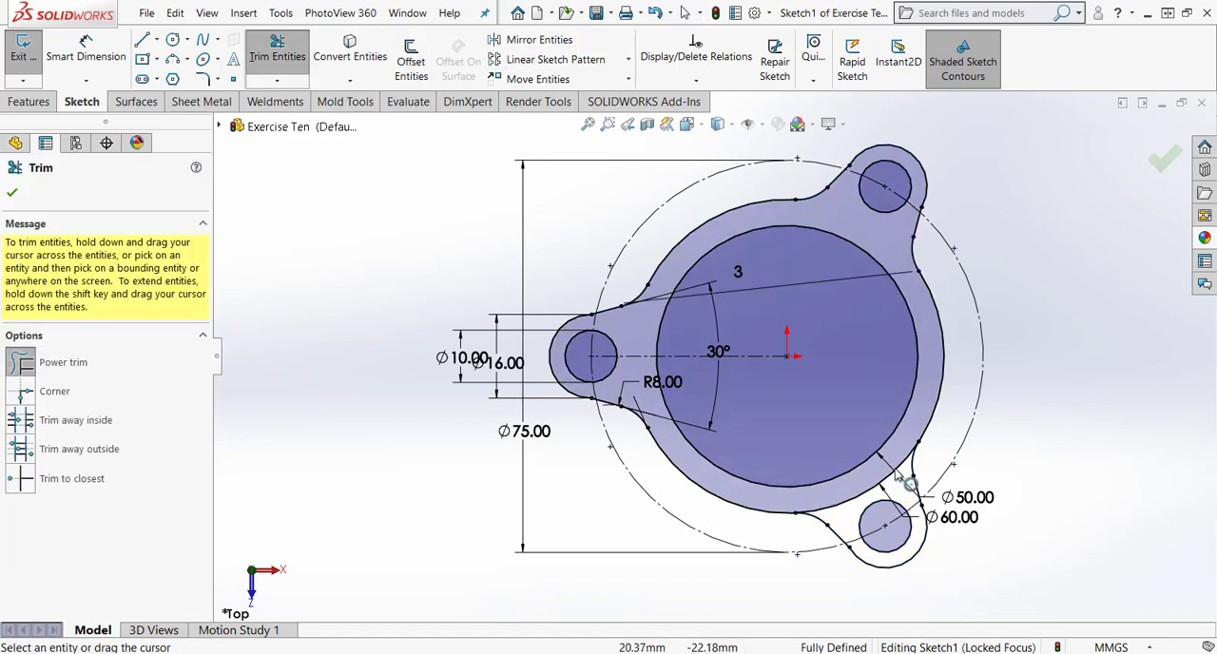
{"action": "left_click_drag", "start_coordinate": [903, 457], "coordinate": [899, 468]}
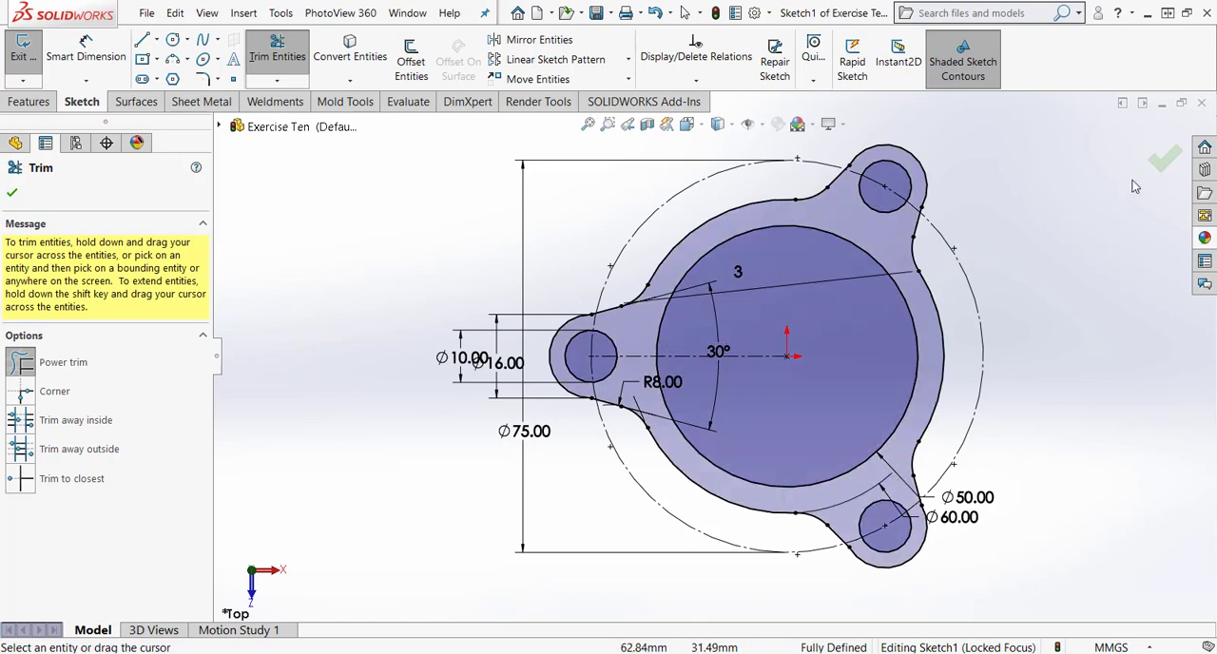
{"action": "left_click", "coordinate": [1164, 157]}
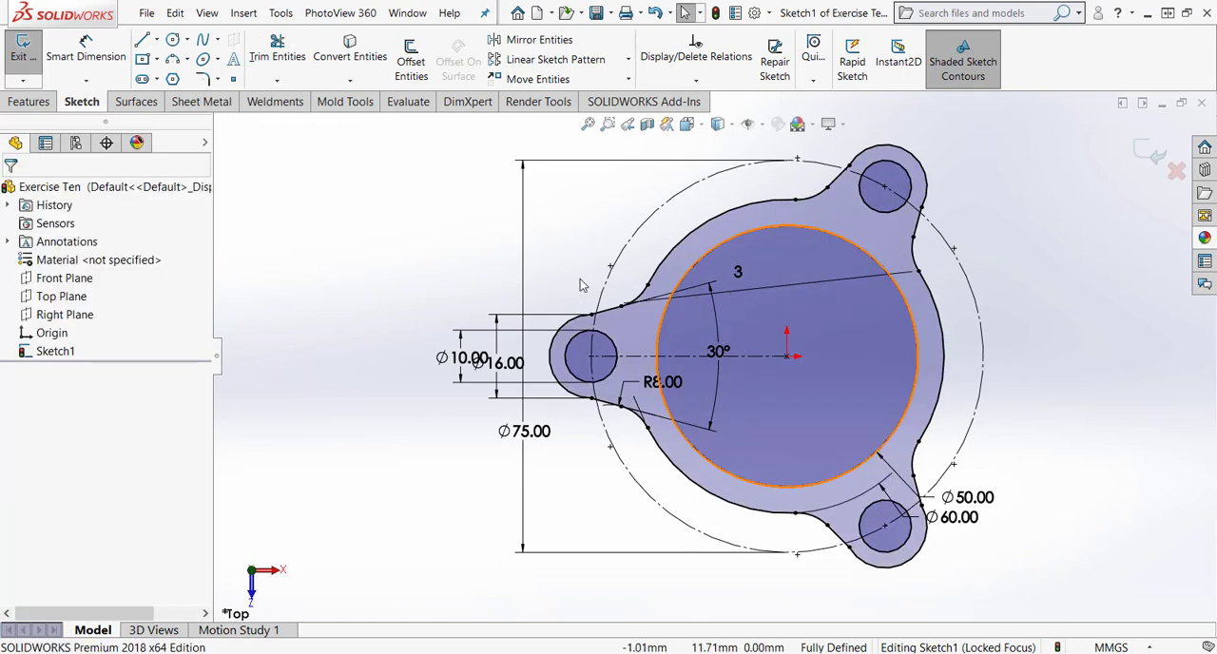
{"action": "left_click", "coordinate": [406, 245]}
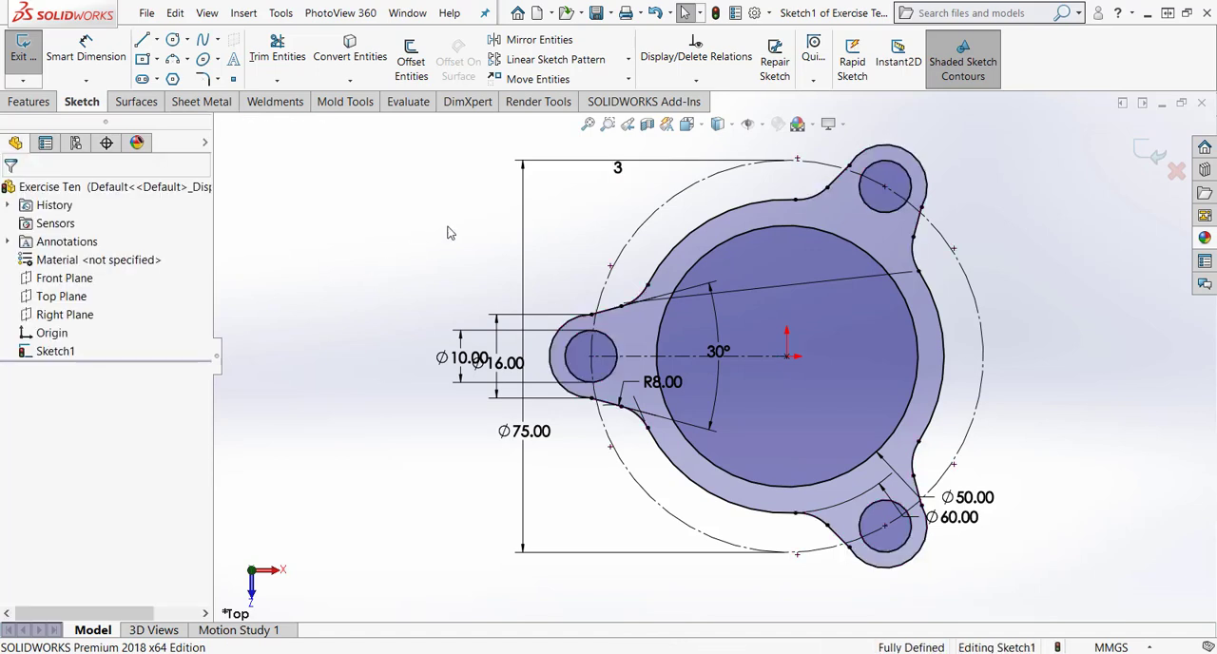
Extrude the three-lug ring profile as a boss with a Mid Plane end condition and a depth of 20 mm.
{"action": "left_click", "coordinate": [587, 124]}
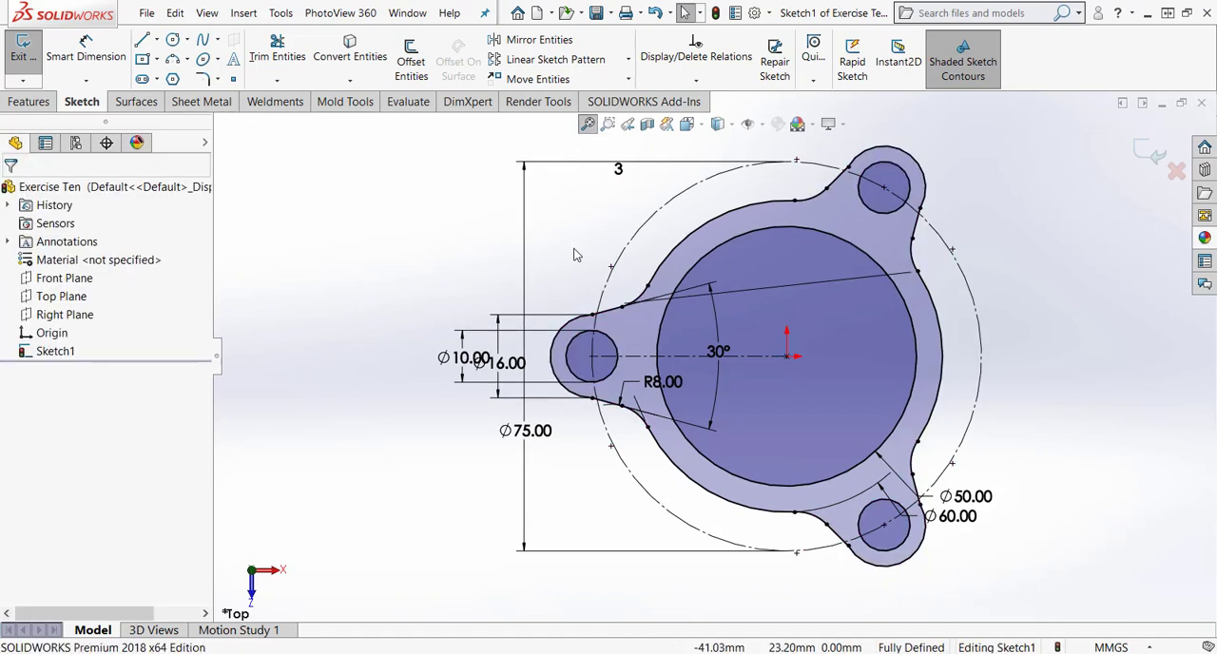
{"action": "left_click", "coordinate": [30, 102]}
{"action": "left_click", "coordinate": [30, 55]}
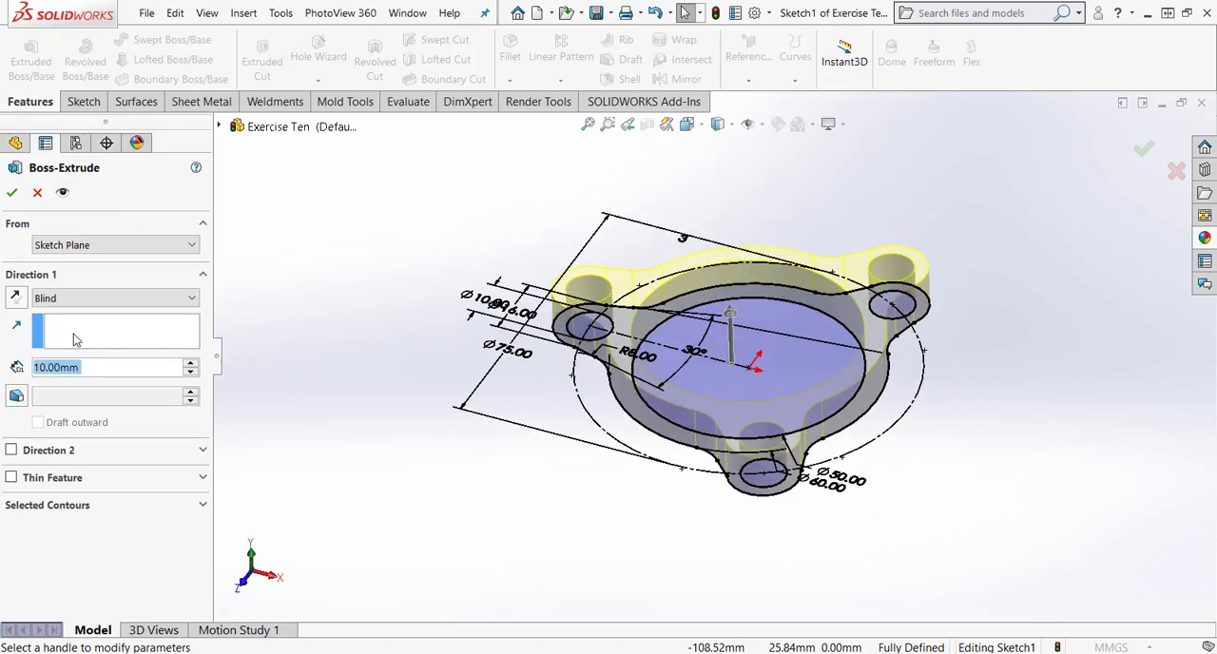
{"action": "left_click", "coordinate": [105, 298]}
{"action": "left_click", "coordinate": [57, 384]}
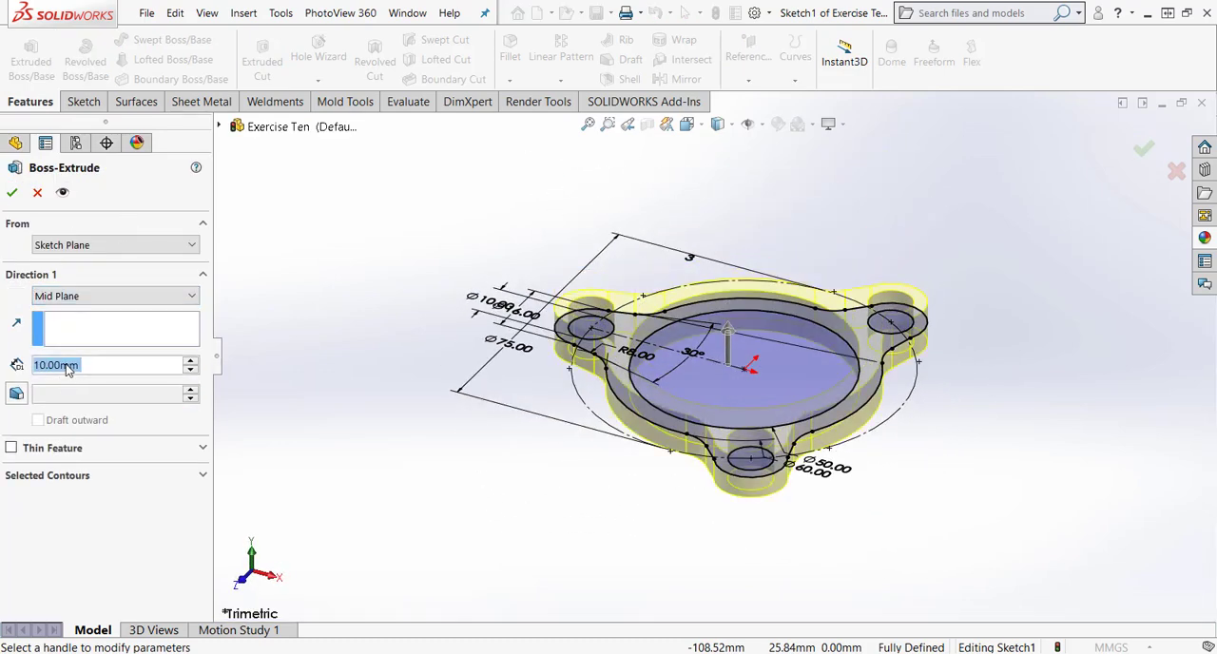
{"action": "type", "text": "20"}
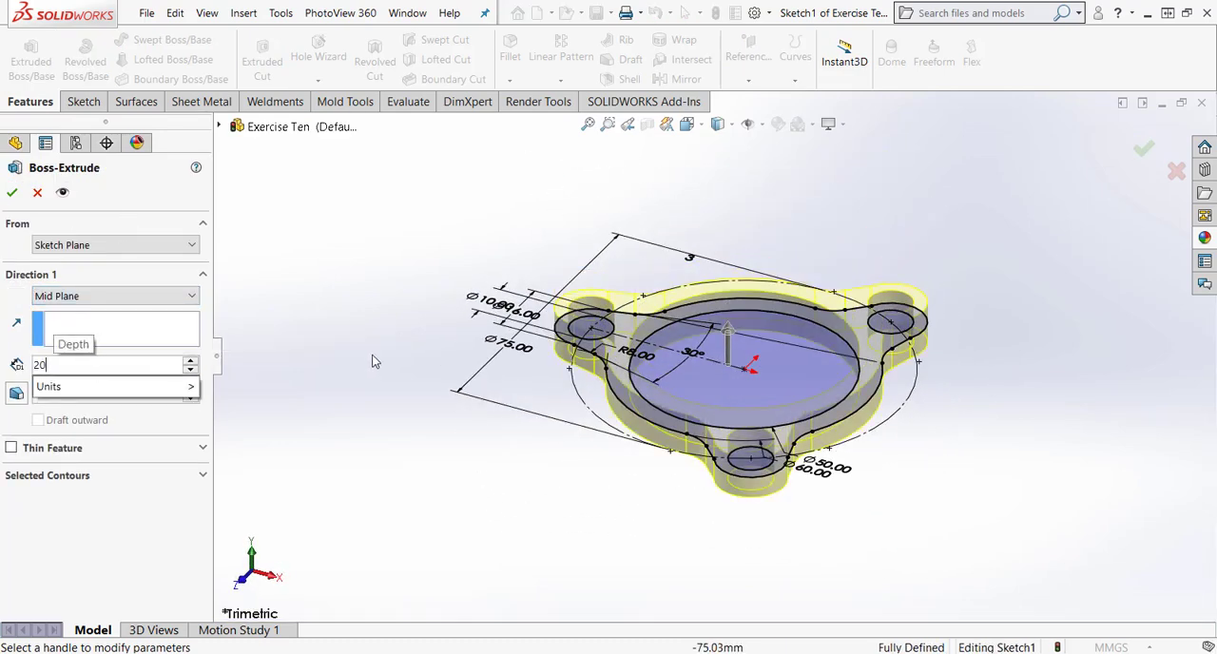
{"action": "key", "text": "Return"}
{"action": "left_click", "coordinate": [12, 194]}
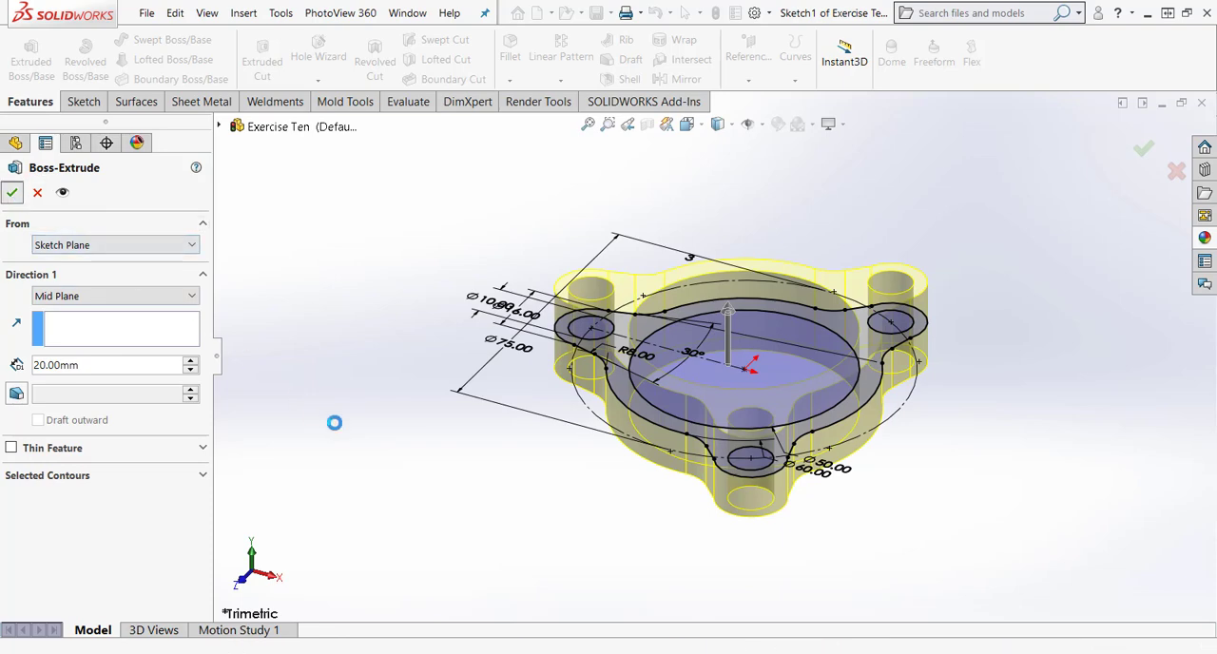
Start a sketch on the Top Plane and draw a horizontal centerline about 45.5 mm long from the origin to the lug's outer edge.
{"action": "middle_click_drag", "start_coordinate": [424, 337], "coordinate": [615, 429]}
{"action": "middle_click_drag", "start_coordinate": [443, 433], "coordinate": [307, 374]}
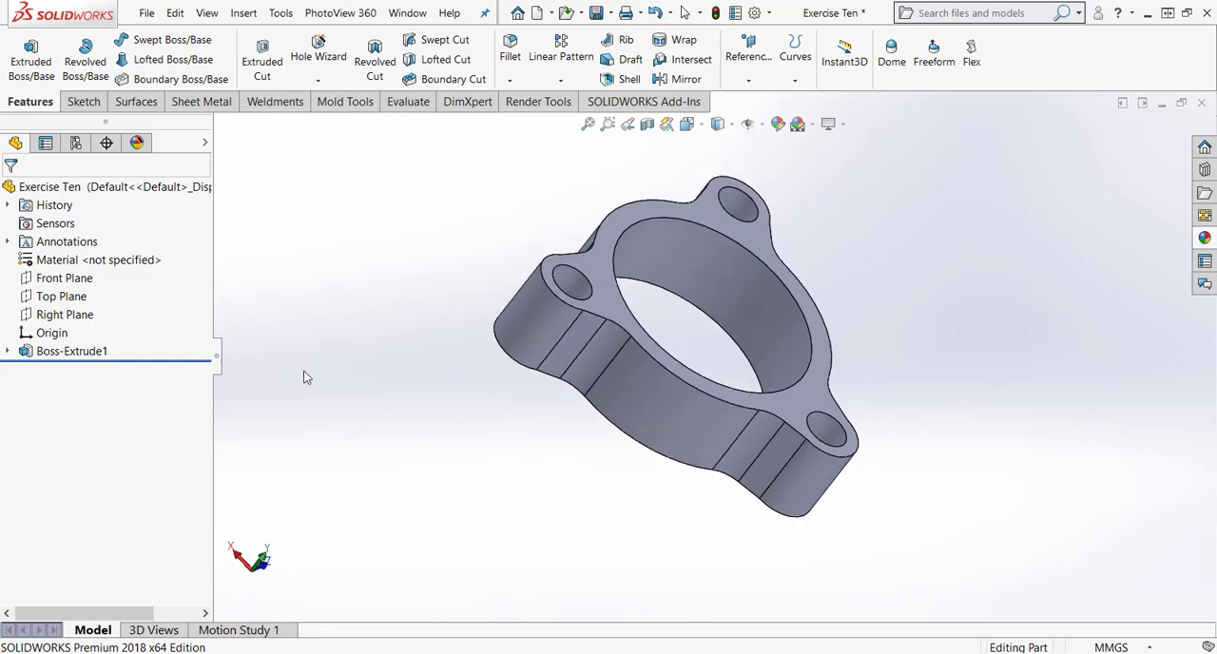
{"action": "right_click", "coordinate": [71, 296]}
{"action": "left_click", "coordinate": [85, 275]}
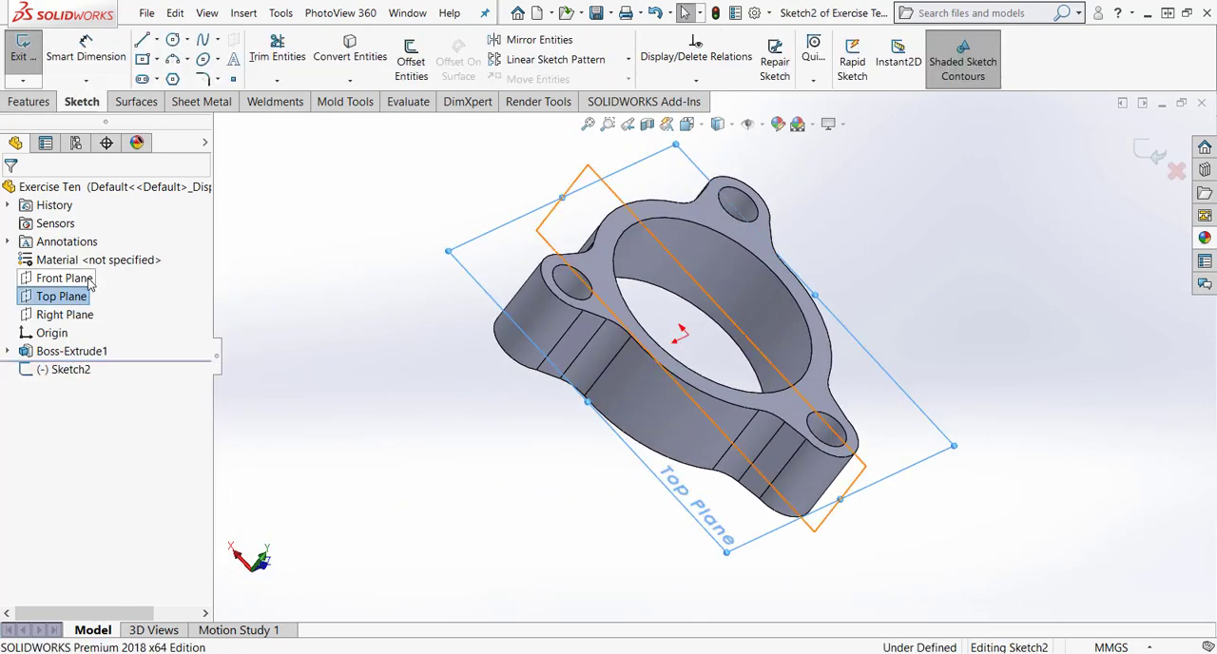
{"action": "left_click", "coordinate": [382, 284]}
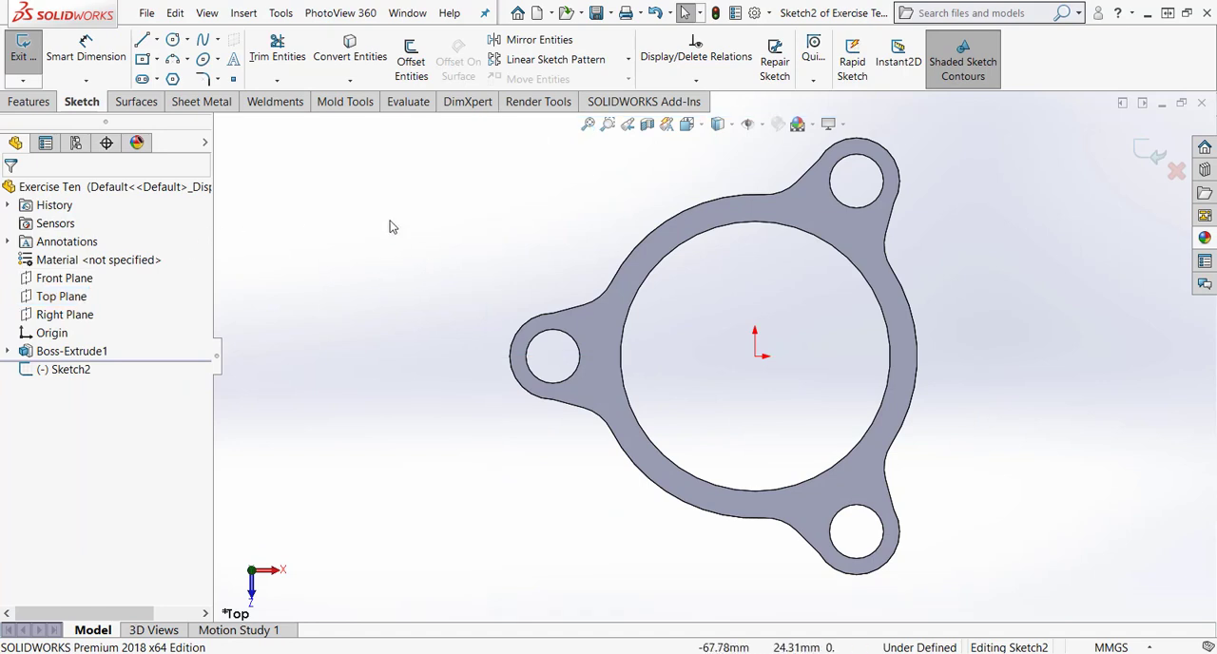
{"action": "left_click", "coordinate": [157, 40]}
{"action": "left_click", "coordinate": [185, 79]}
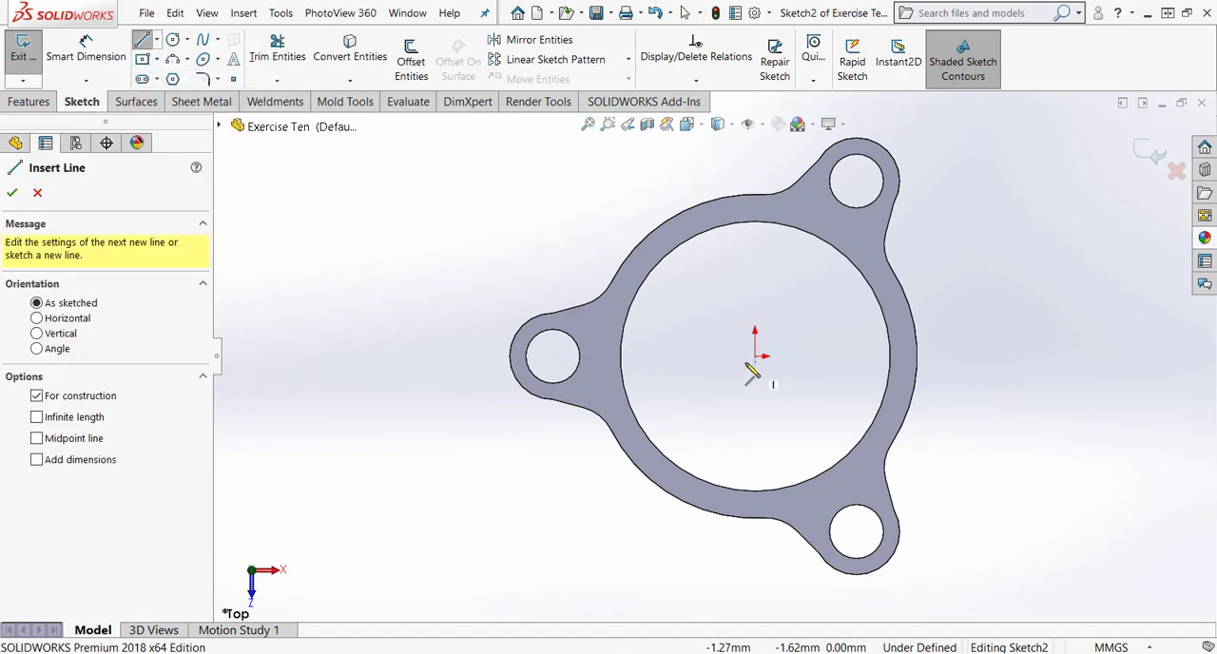
{"action": "left_click", "coordinate": [755, 356]}
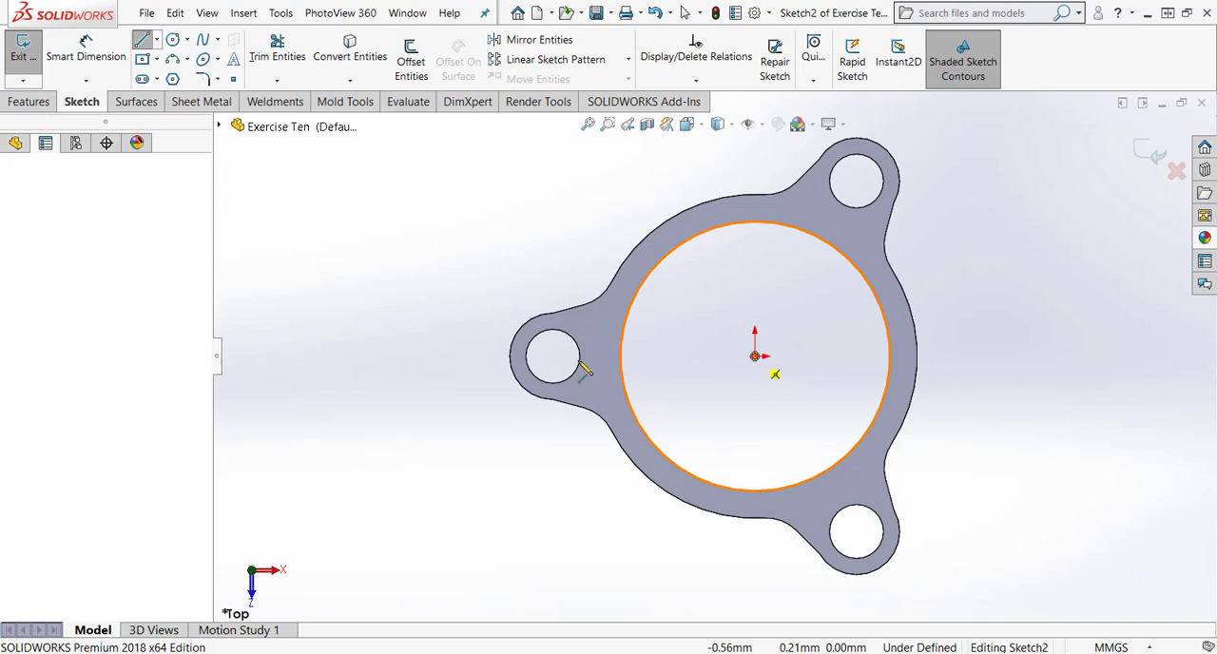
{"action": "left_click", "coordinate": [511, 355]}
{"action": "key", "text": "Escape"}
{"action": "key", "text": "Escape"}
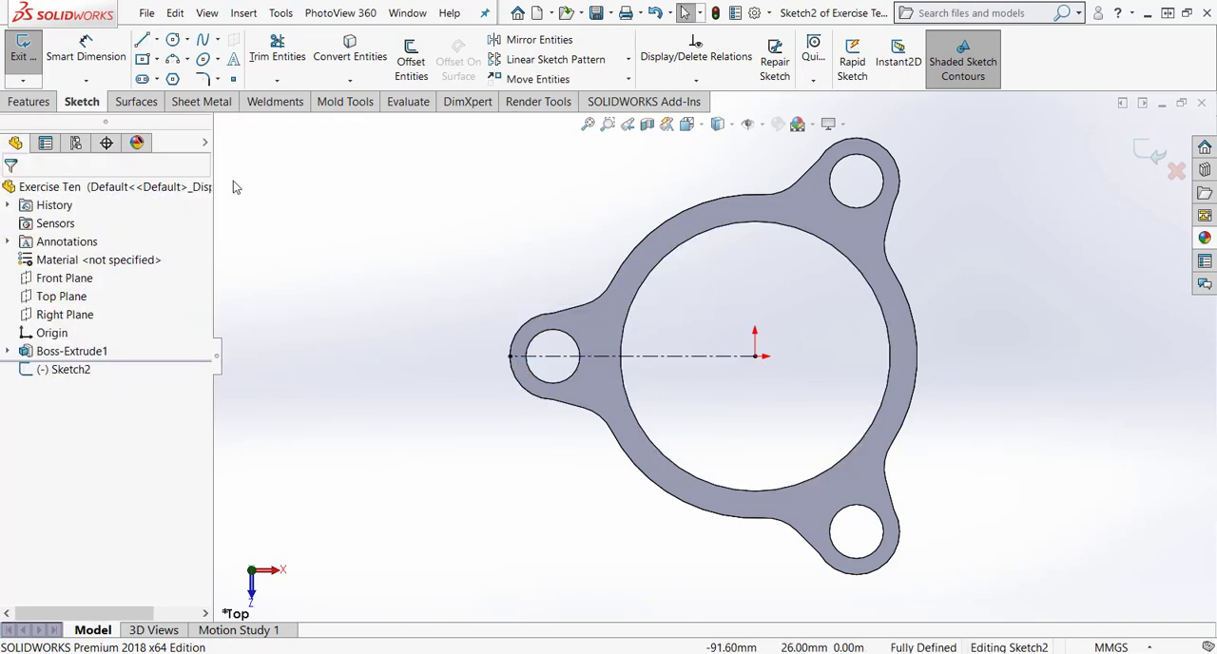
Draw two solid diagonal lines from the origin past the ring, one on each side of the lug on the centerline.
{"action": "left_click", "coordinate": [157, 40]}
{"action": "left_click", "coordinate": [173, 60]}
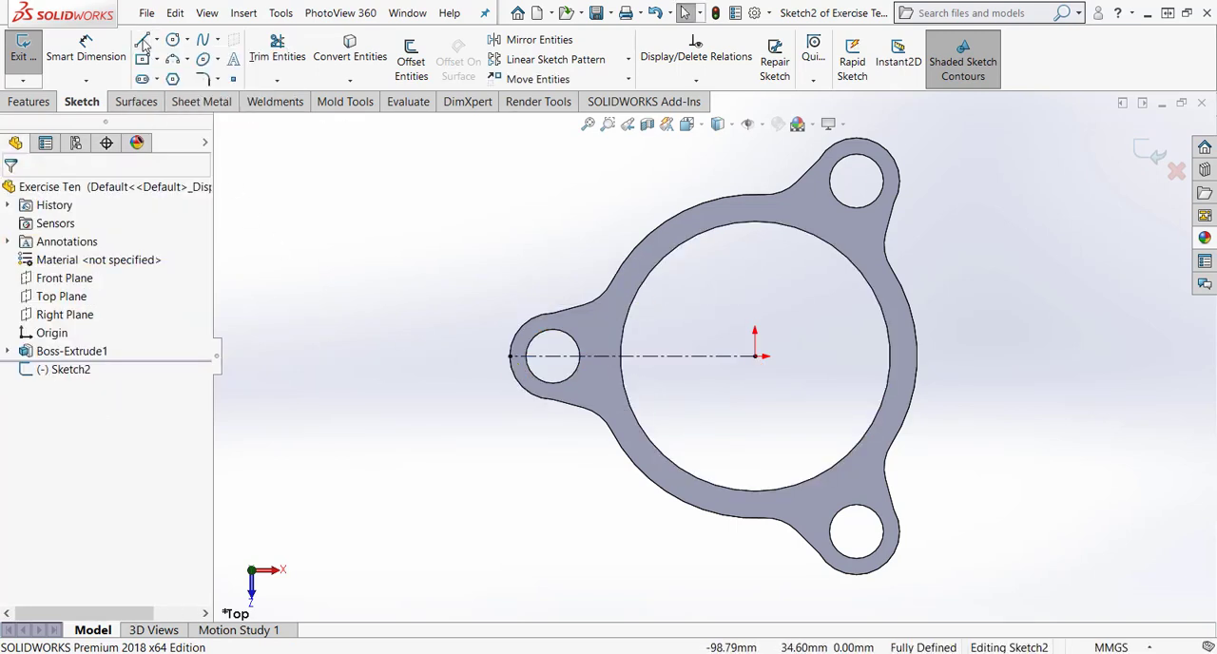
{"action": "left_click", "coordinate": [755, 355]}
{"action": "left_click", "coordinate": [531, 178]}
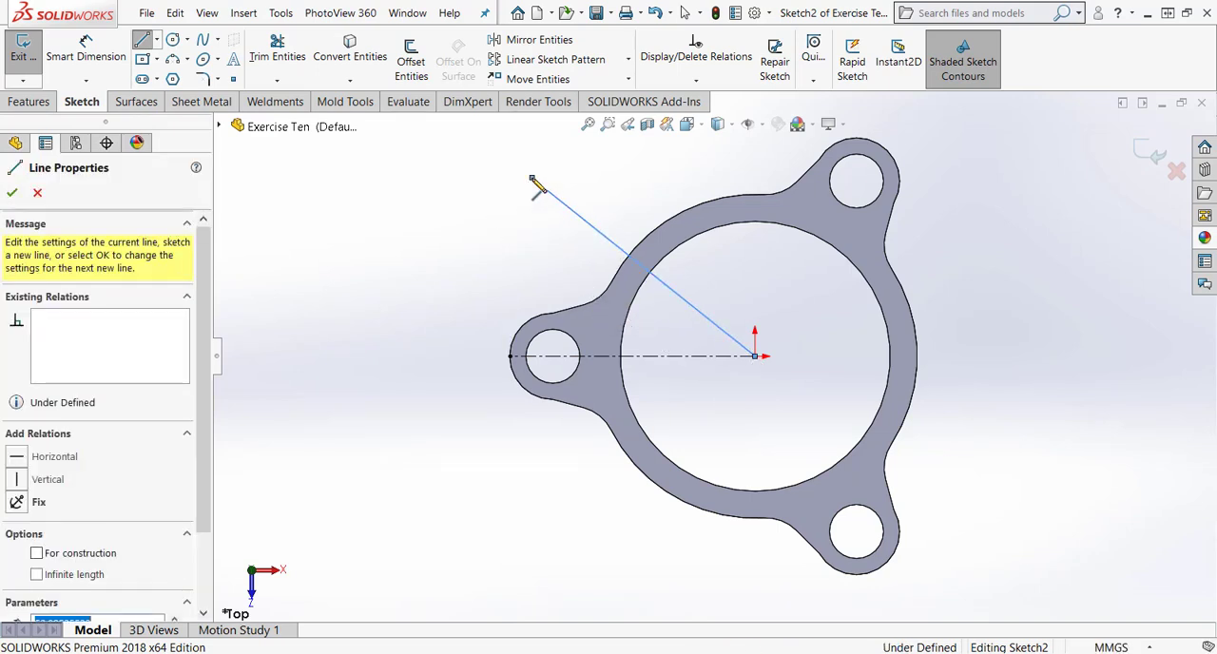
{"action": "key", "text": "Escape"}
{"action": "left_click", "coordinate": [153, 44]}
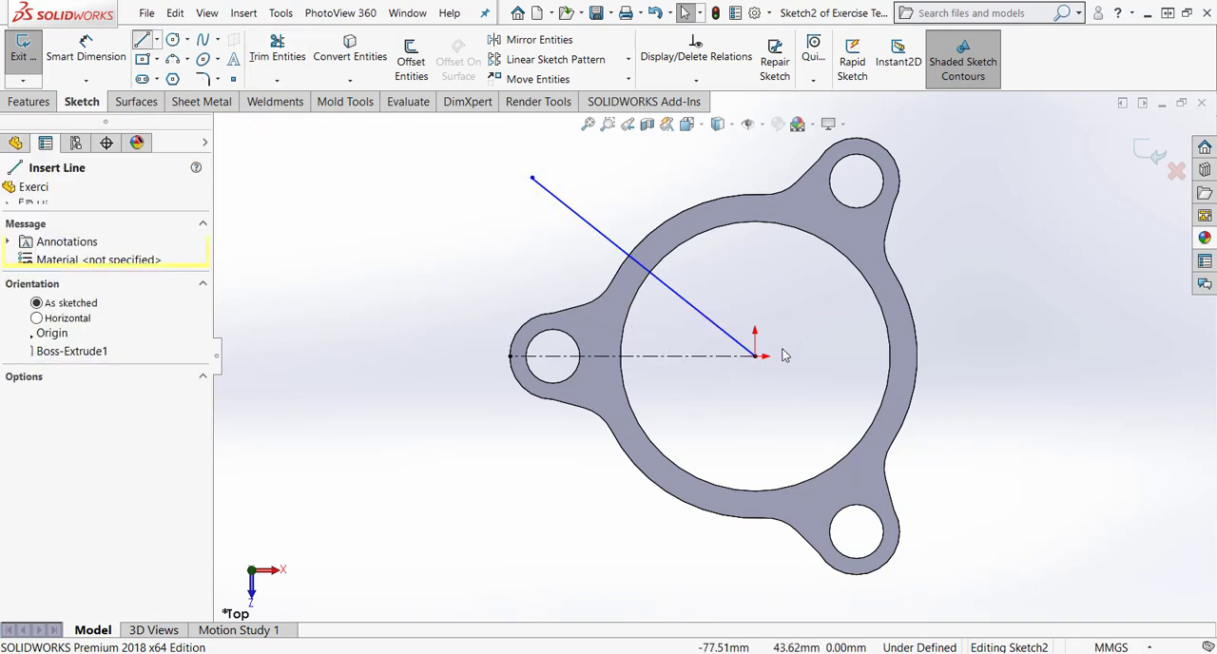
{"action": "left_click", "coordinate": [755, 356]}
{"action": "left_click", "coordinate": [551, 508]}
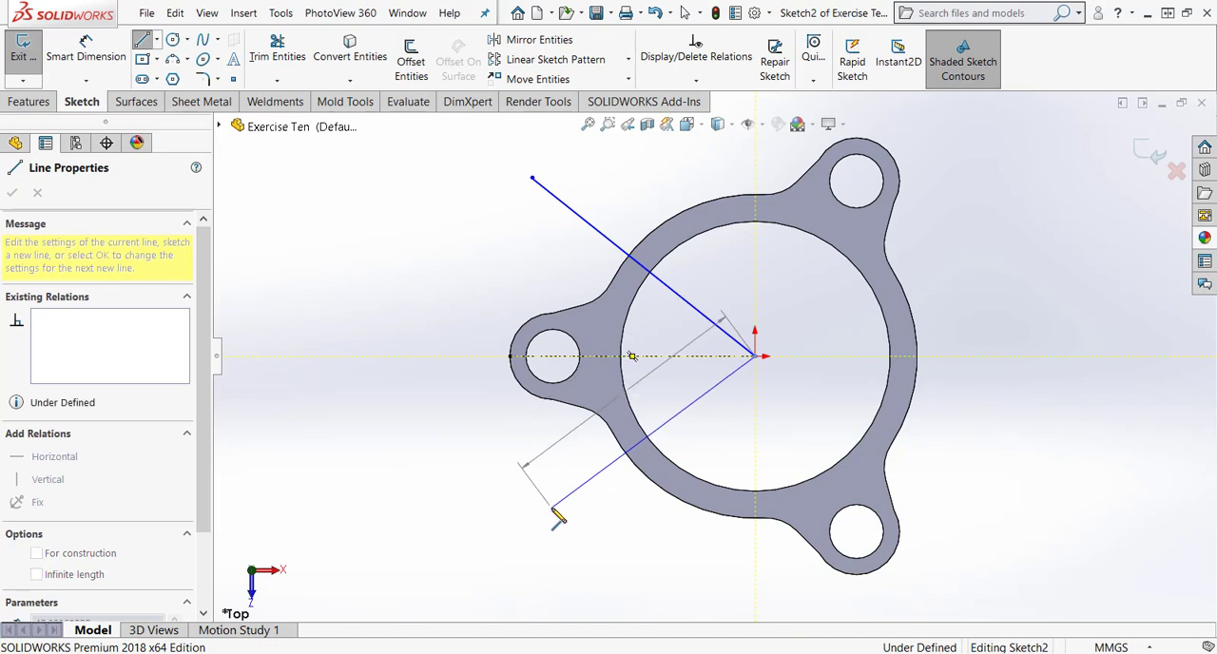
{"action": "key", "text": "Escape"}
Dimension the upper diagonal line at 45° to the centerline and set the angle between the two diagonal lines to 90°.
{"action": "left_click", "coordinate": [85, 47]}
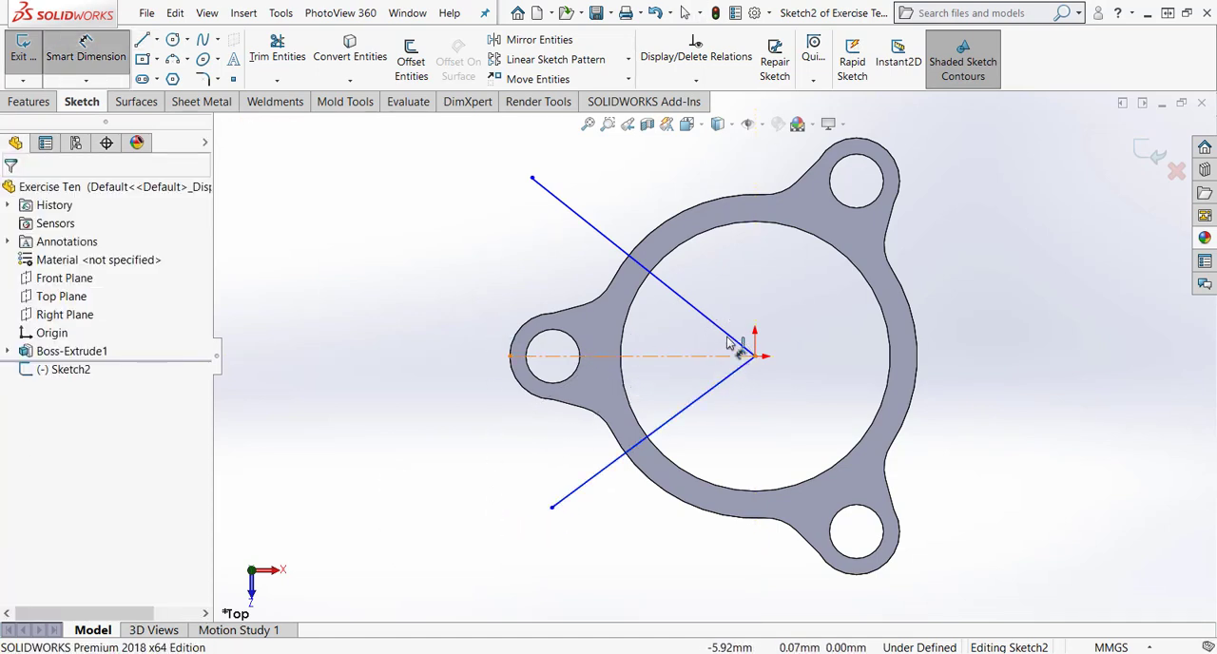
{"action": "left_click", "coordinate": [725, 332]}
{"action": "left_click", "coordinate": [719, 330]}
{"action": "left_click", "coordinate": [481, 221]}
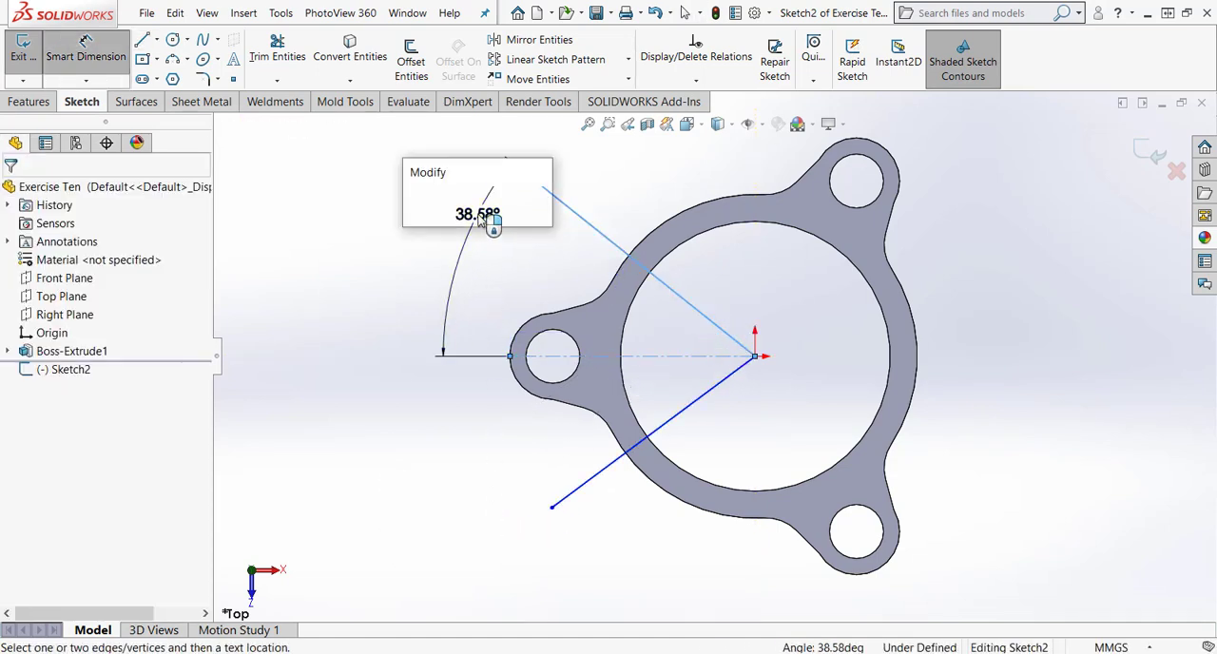
{"action": "type", "text": "45"}
{"action": "key", "text": "Return"}
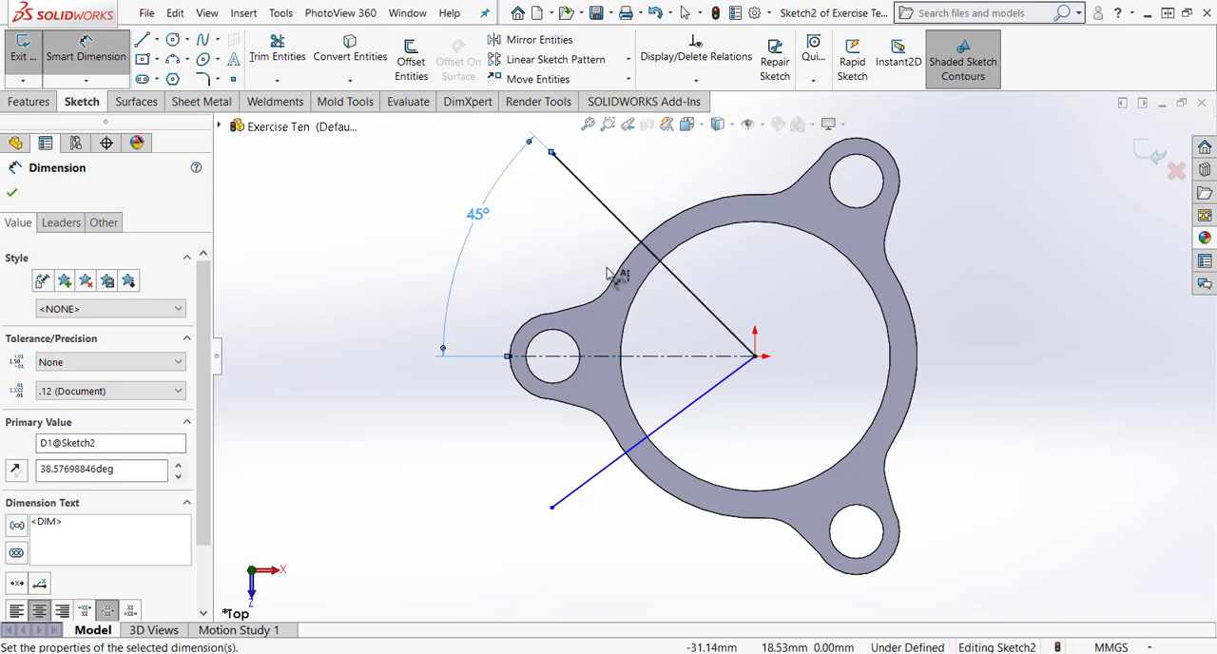
{"action": "left_click", "coordinate": [674, 417]}
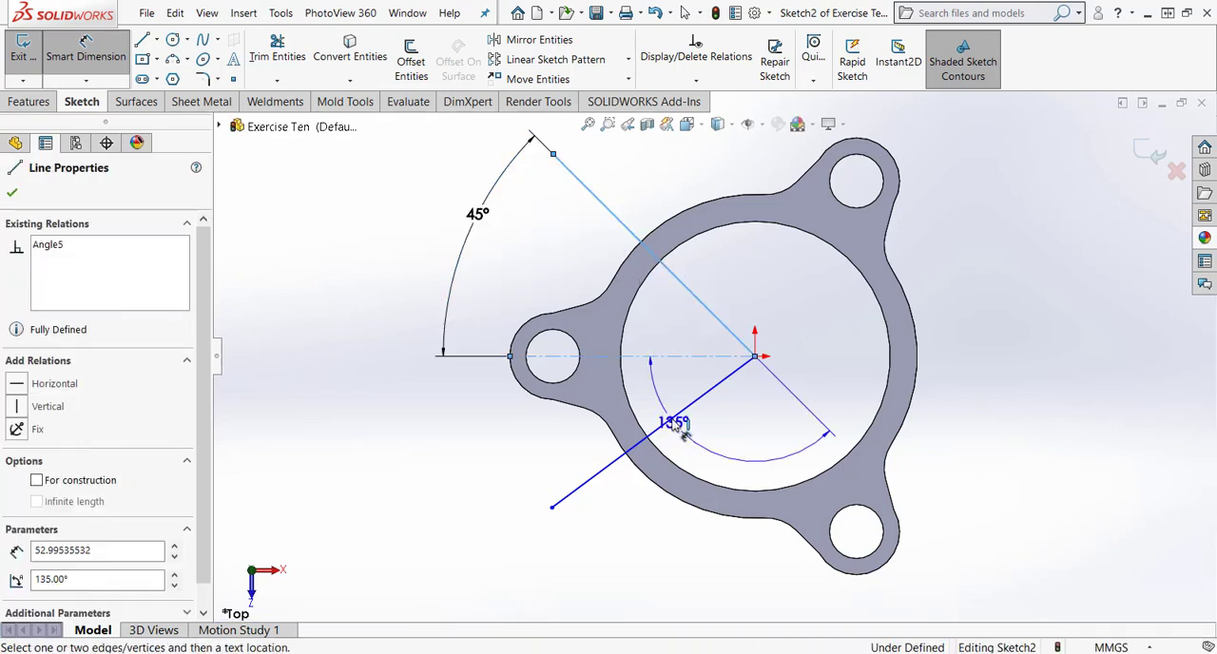
{"action": "left_click", "coordinate": [385, 330]}
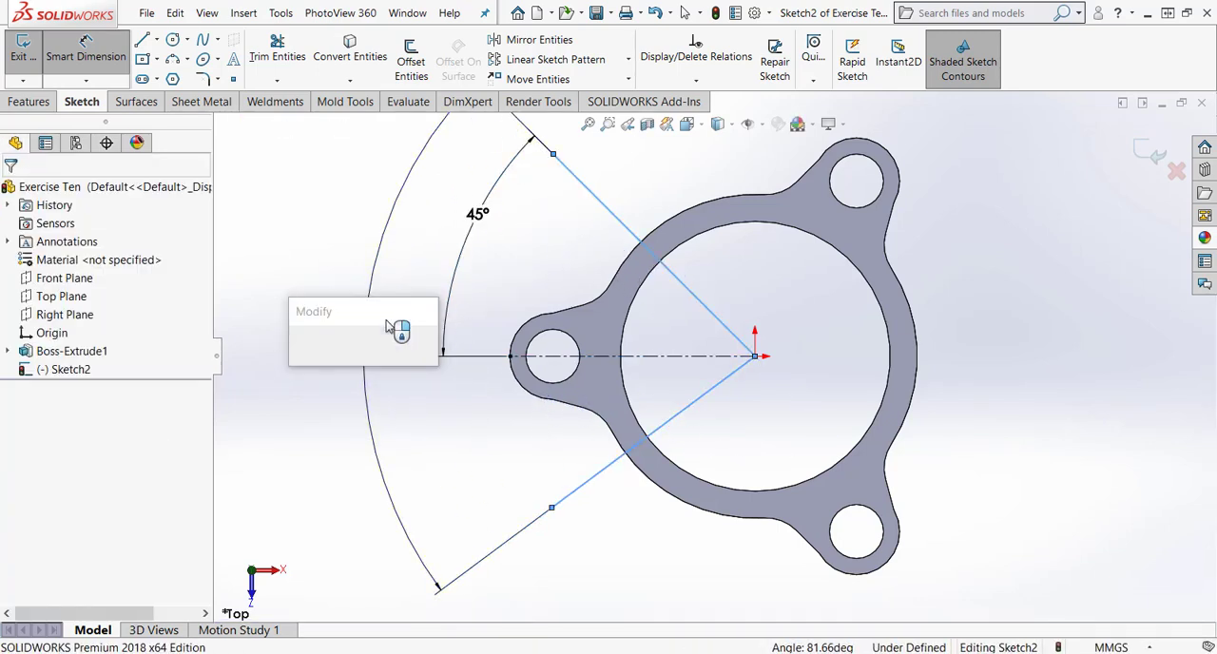
{"action": "key", "text": "Return"}
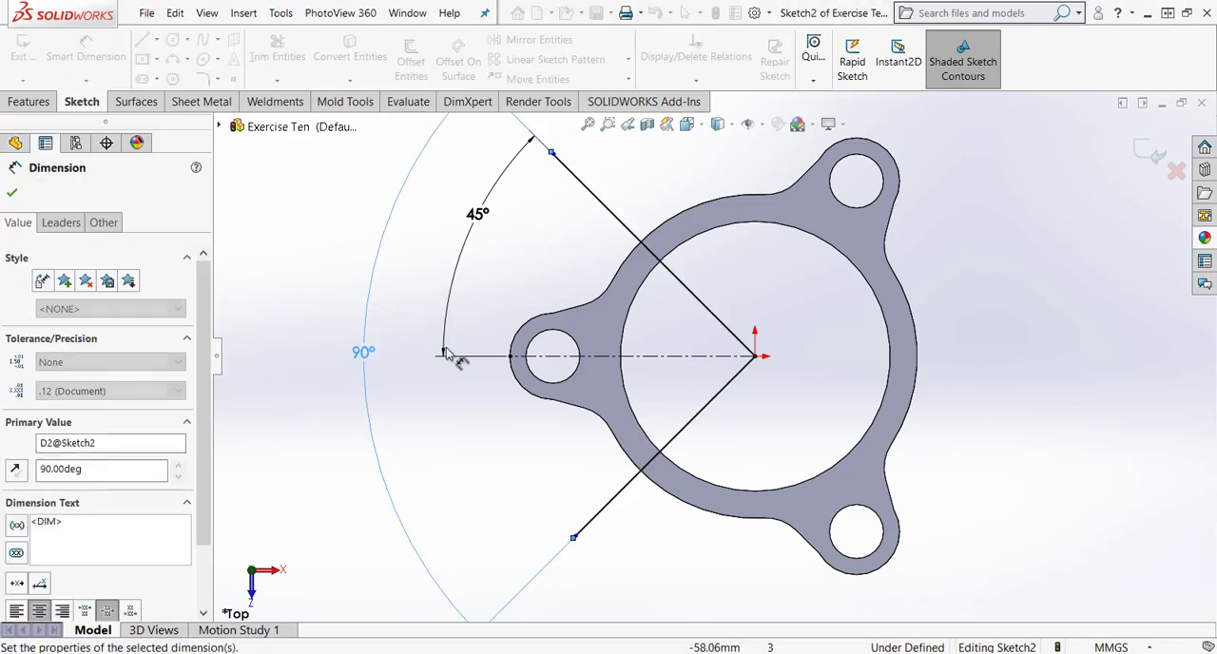
{"action": "key", "text": "Escape"}
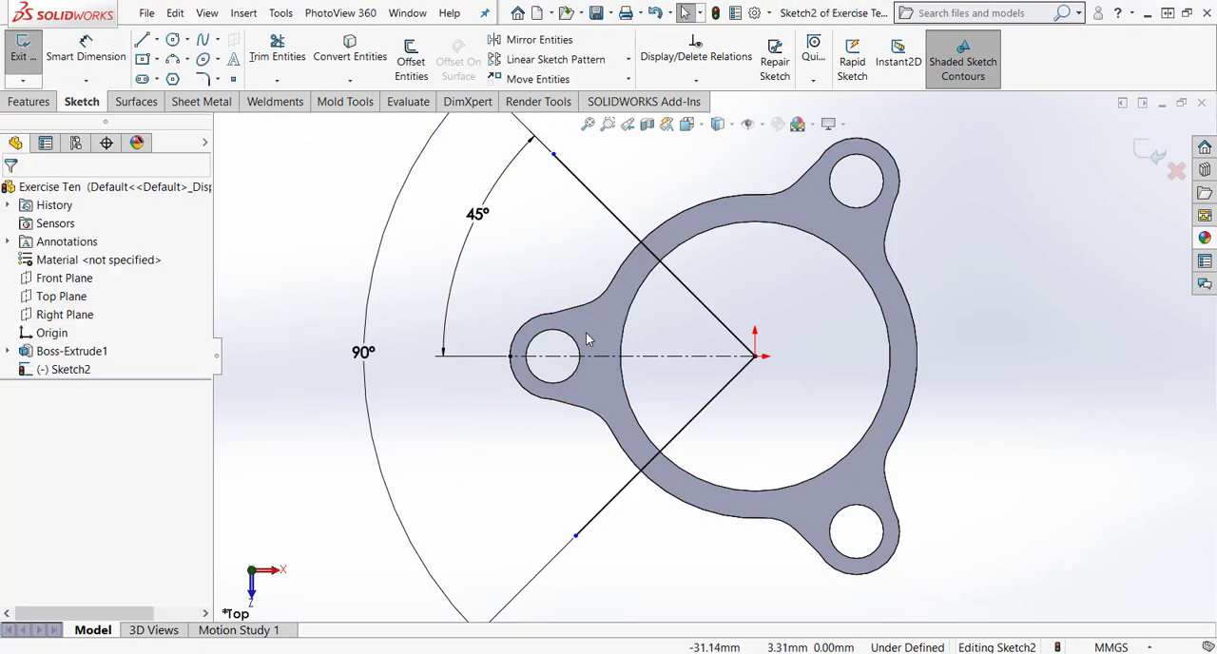
Convert the lug's outer edges, the adjoining outer ring arcs and the ring's inner circle into sketch entities.
{"action": "left_click", "coordinate": [349, 50]}
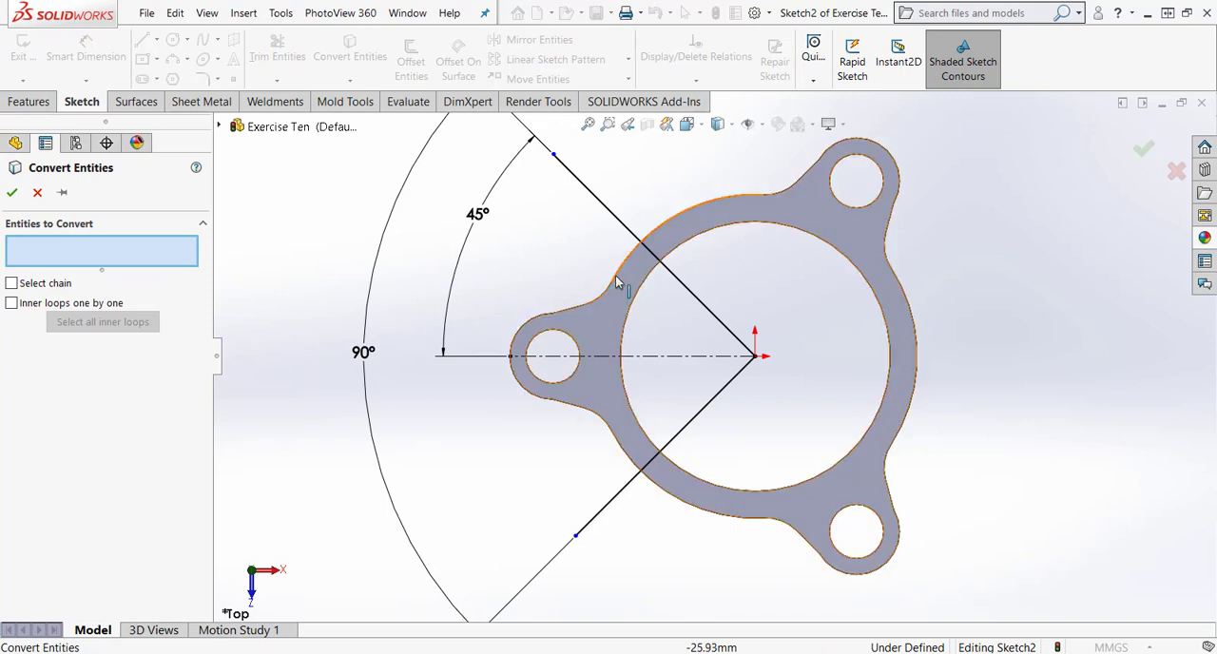
{"action": "left_click", "coordinate": [619, 278]}
{"action": "left_click", "coordinate": [576, 314]}
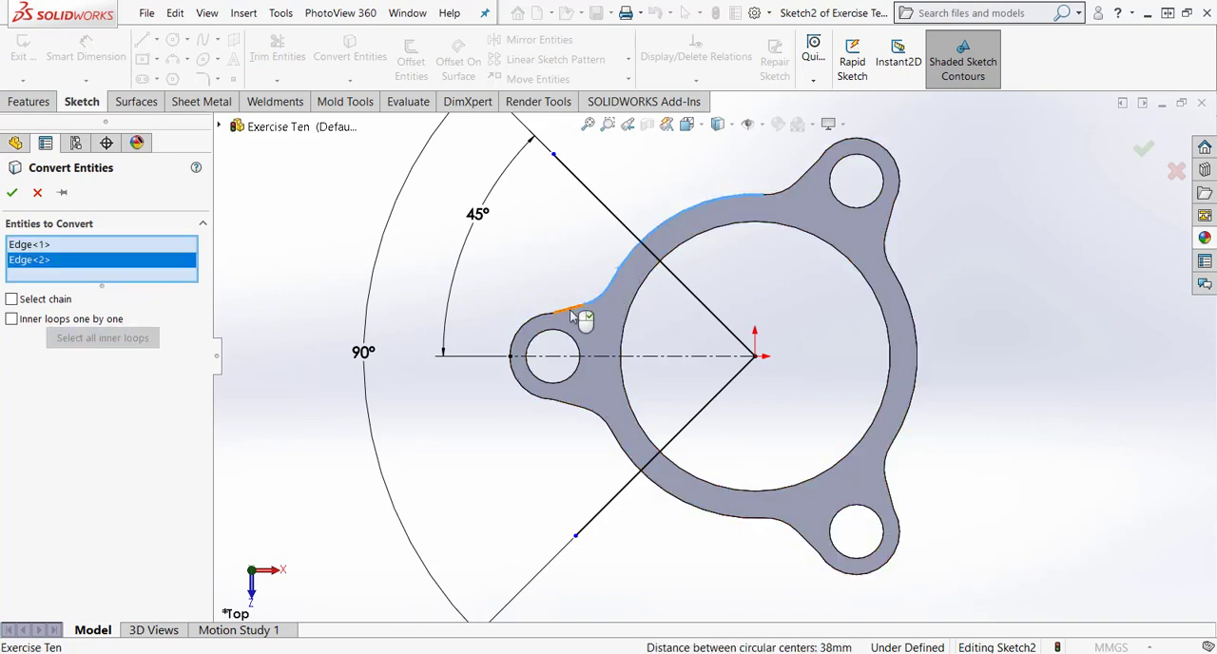
{"action": "left_click", "coordinate": [577, 319]}
{"action": "left_click", "coordinate": [537, 359]}
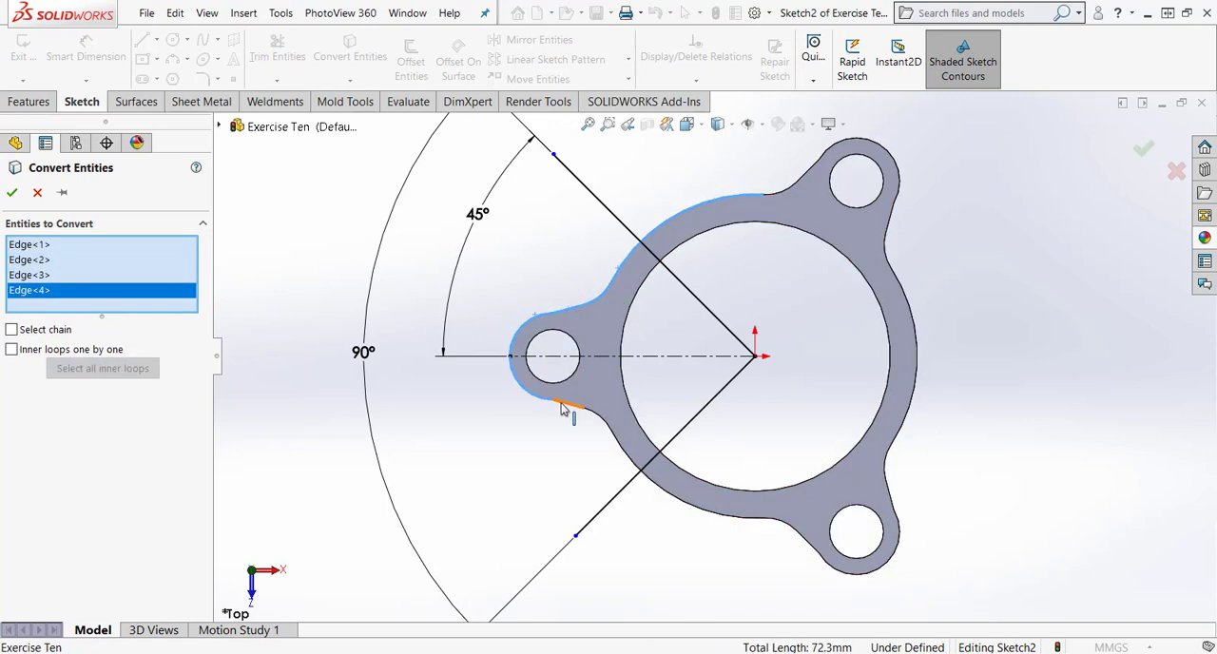
{"action": "left_click", "coordinate": [597, 419]}
{"action": "left_click", "coordinate": [616, 439]}
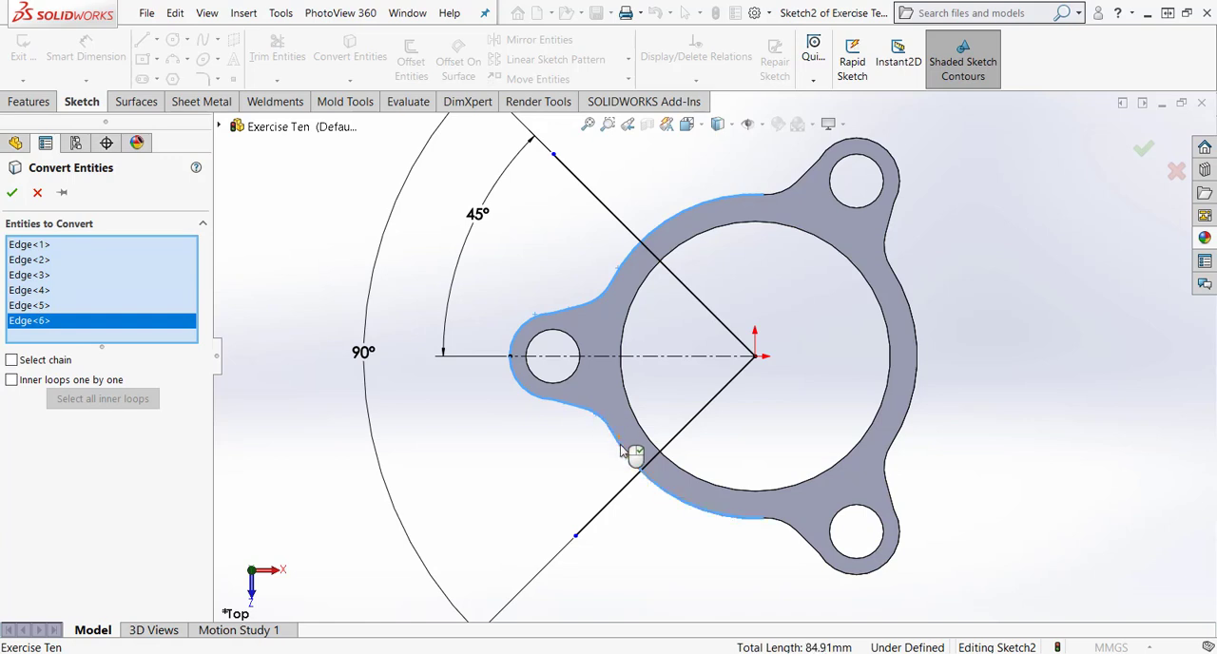
{"action": "left_click", "coordinate": [626, 451]}
{"action": "left_click", "coordinate": [654, 438]}
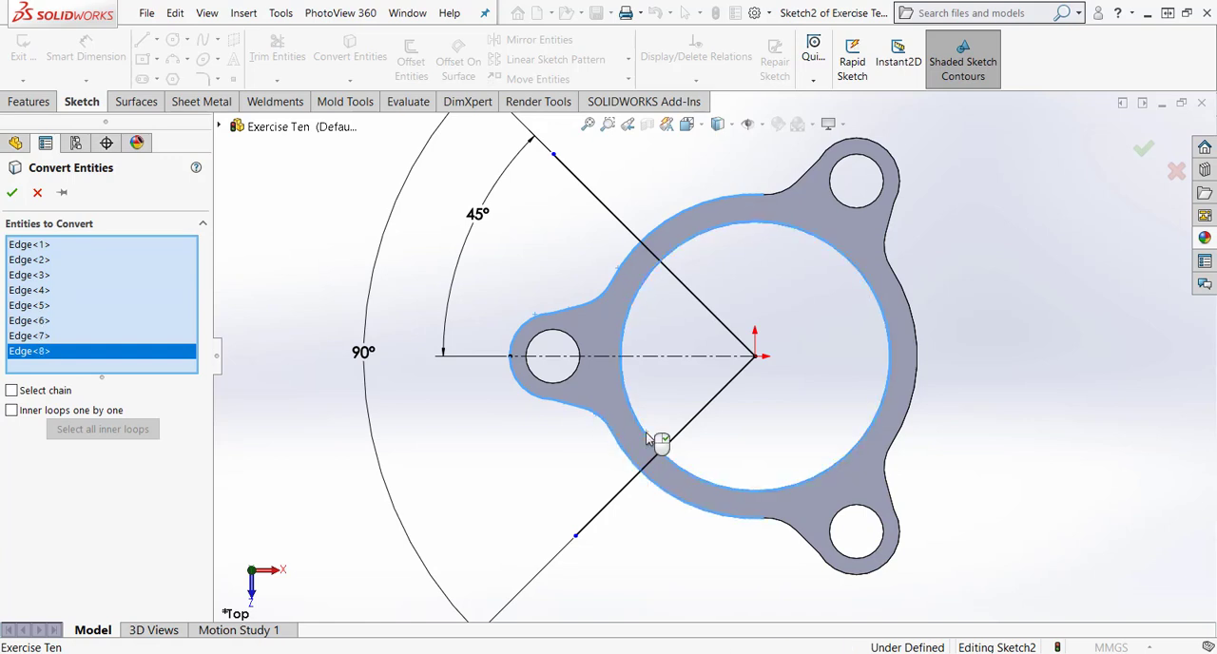
{"action": "left_click", "coordinate": [12, 193]}
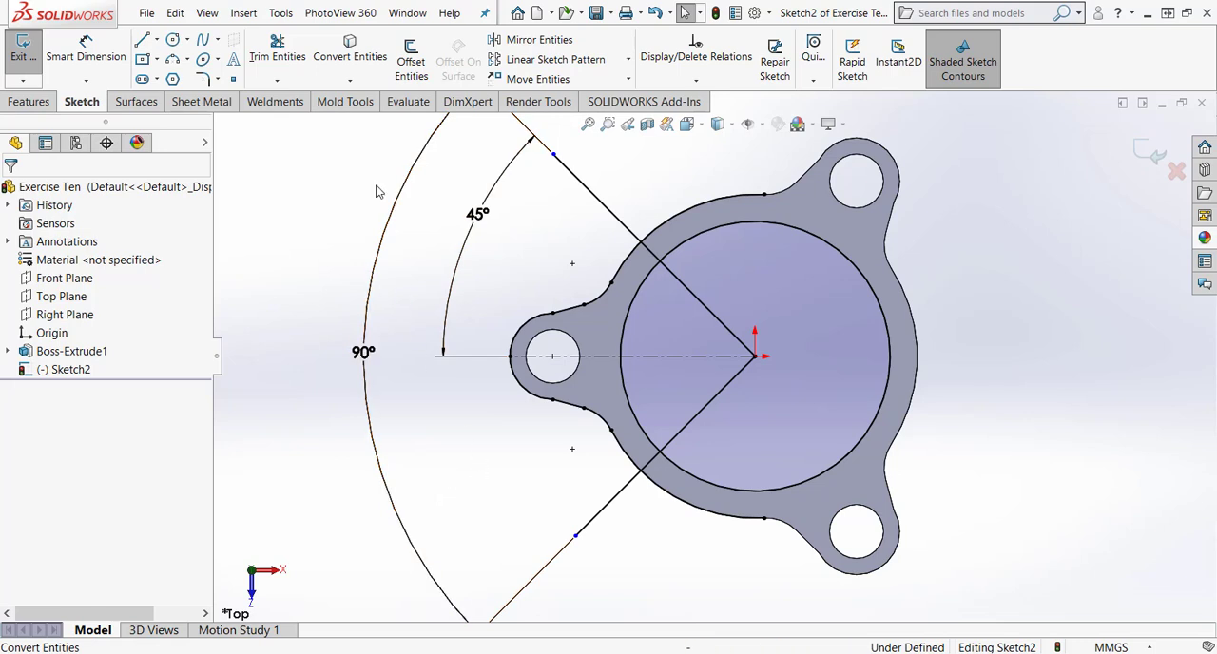
Convert the 10 mm hole edge of the lug between the diagonal lines into a sketch circle.
{"action": "left_click", "coordinate": [350, 49]}
{"action": "left_click", "coordinate": [539, 342]}
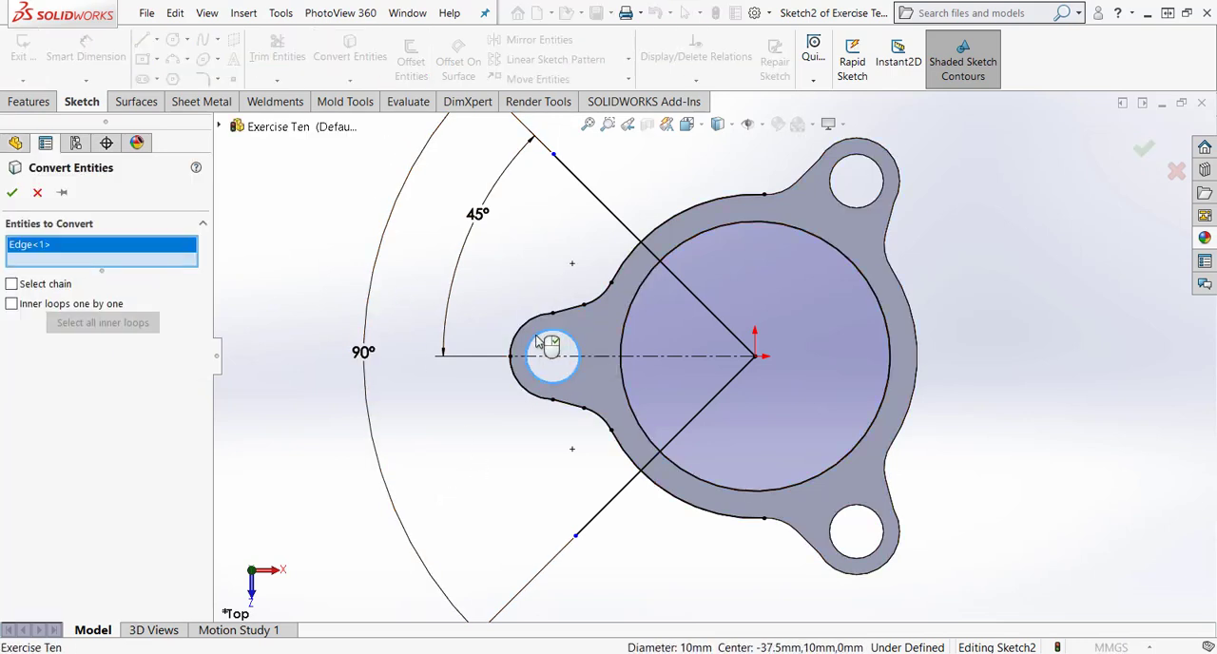
{"action": "key", "text": "Return"}
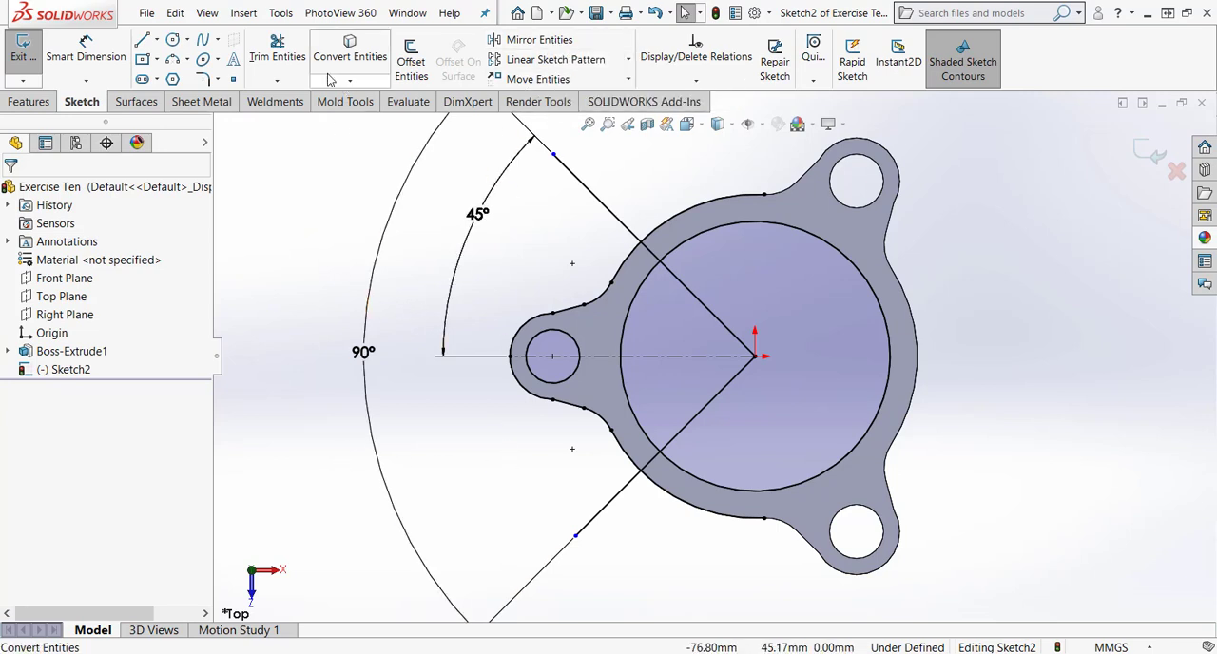
Trim the diagonal lines and converted arcs to leave a closed one-lug sector between the inner and outer ring edges.
{"action": "left_click", "coordinate": [277, 48]}
{"action": "left_click_drag", "start_coordinate": [655, 206], "coordinate": [698, 256]}
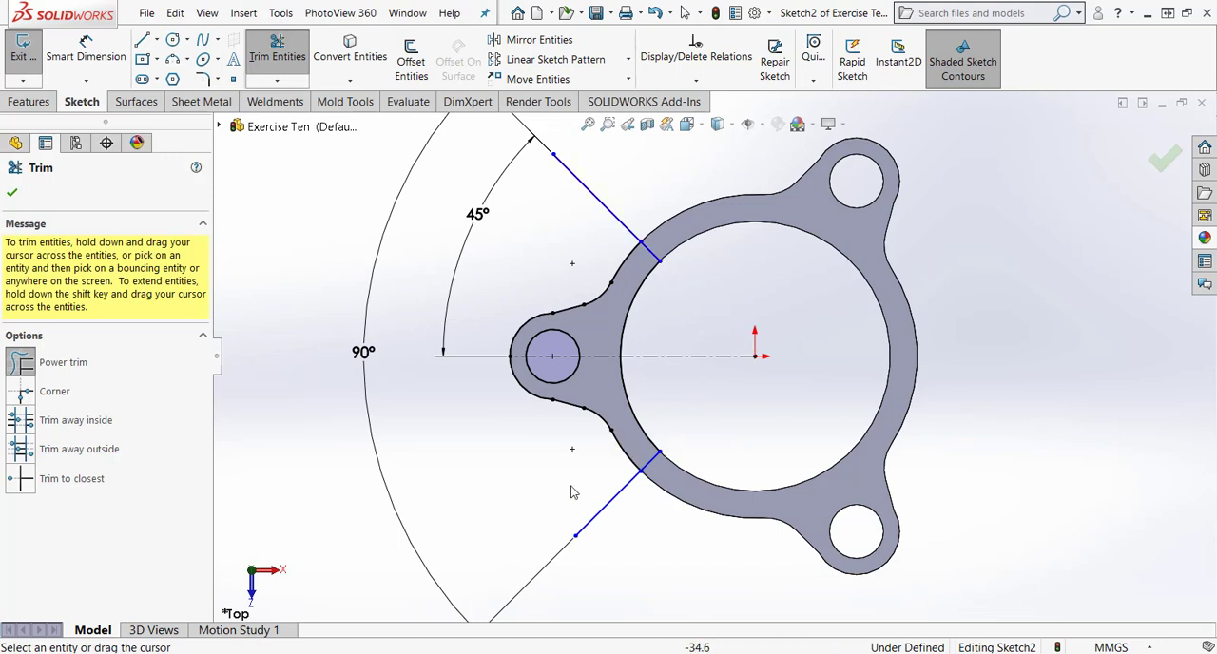
{"action": "left_click_drag", "start_coordinate": [663, 163], "coordinate": [585, 230]}
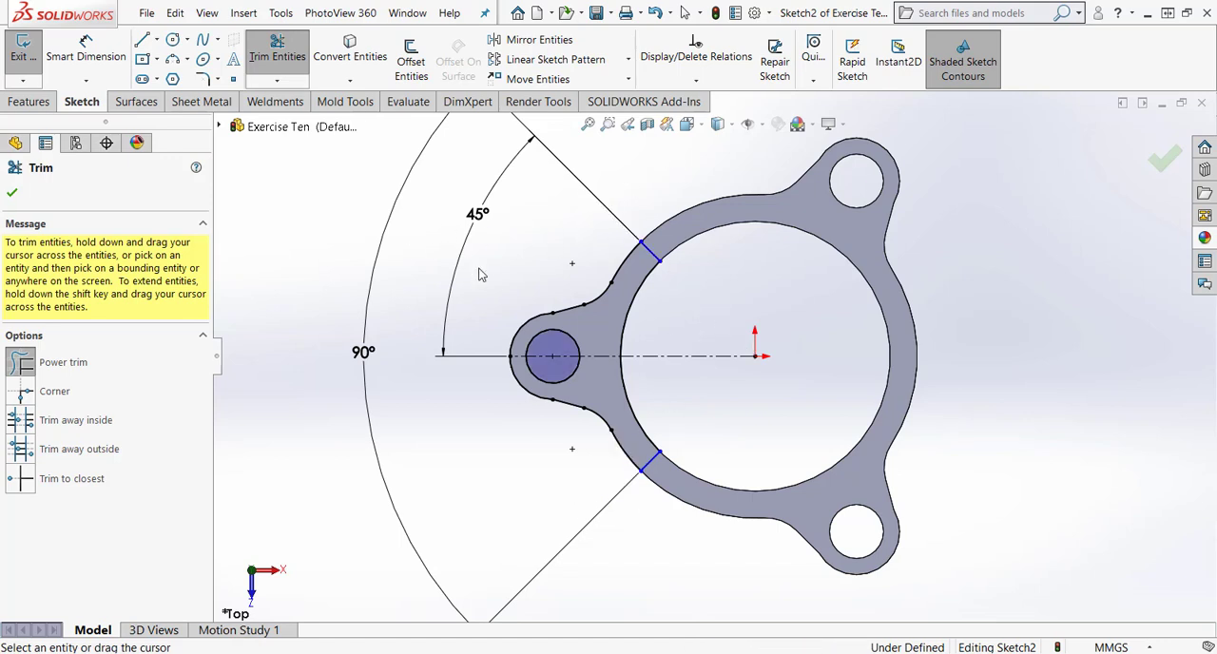
{"action": "left_click", "coordinate": [1163, 161]}
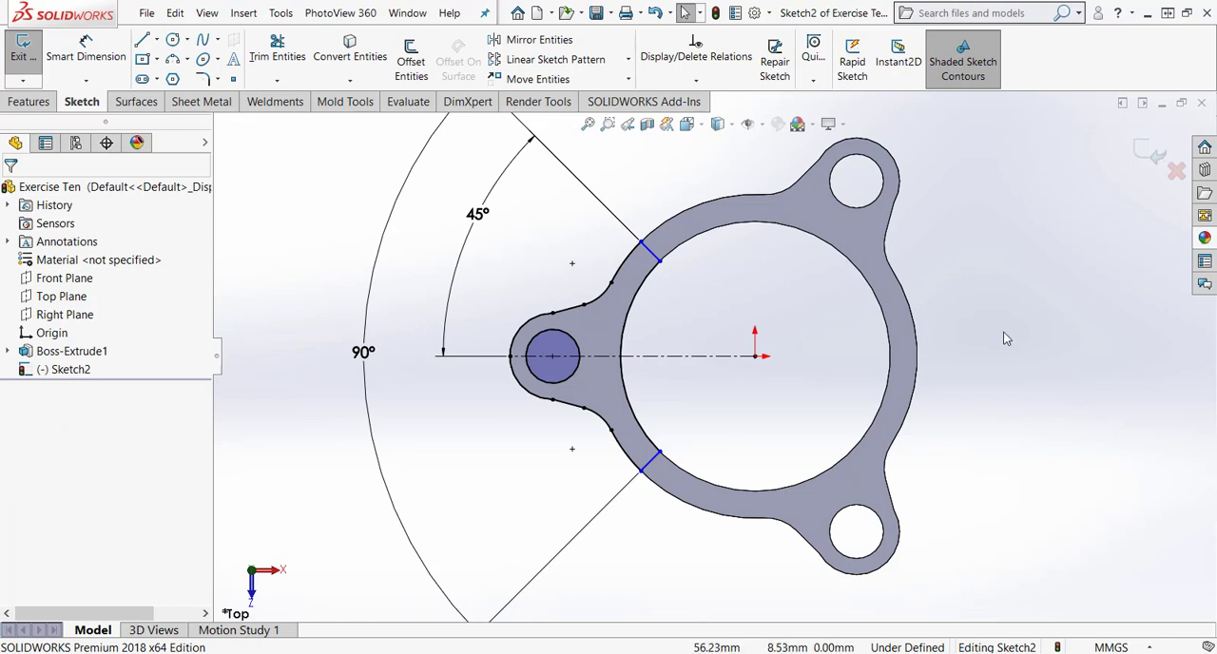
{"action": "right_click_drag", "start_coordinate": [539, 476], "coordinate": [541, 381]}
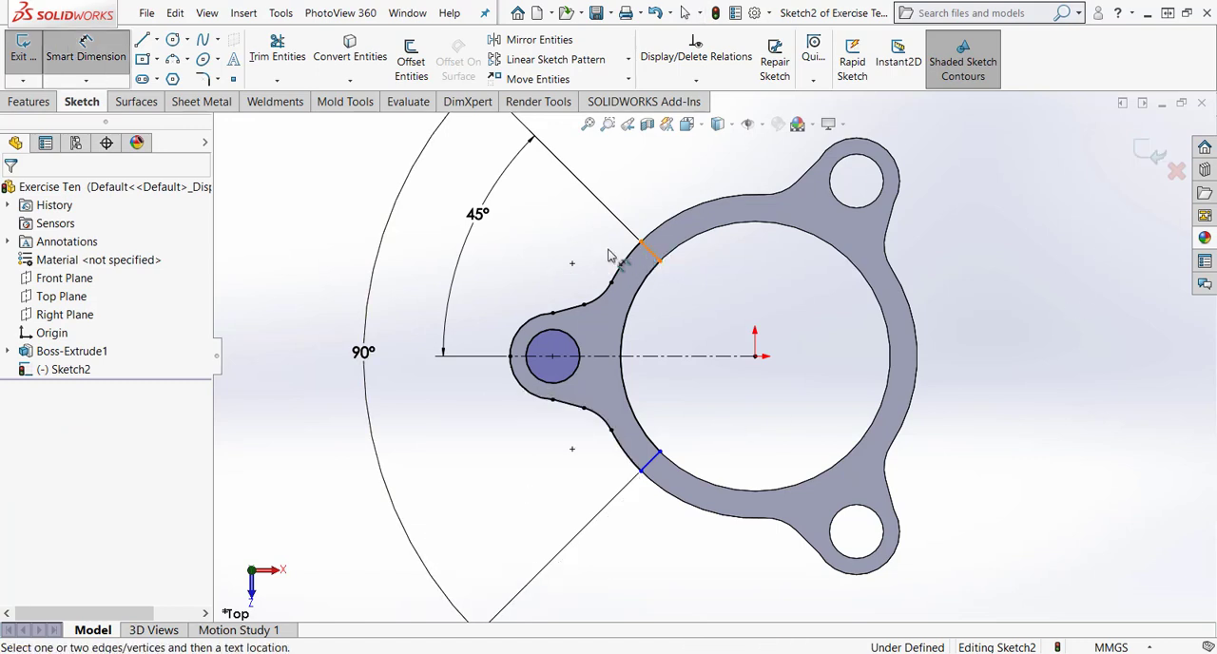
{"action": "left_click", "coordinate": [655, 254]}
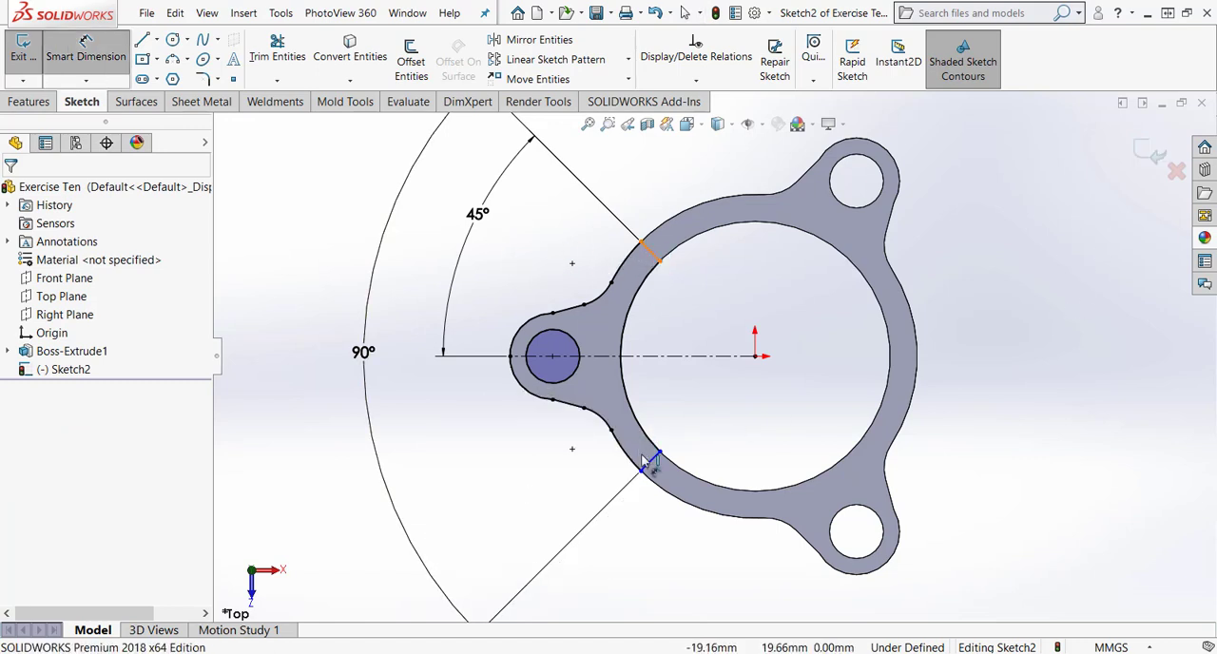
{"action": "left_click", "coordinate": [649, 464]}
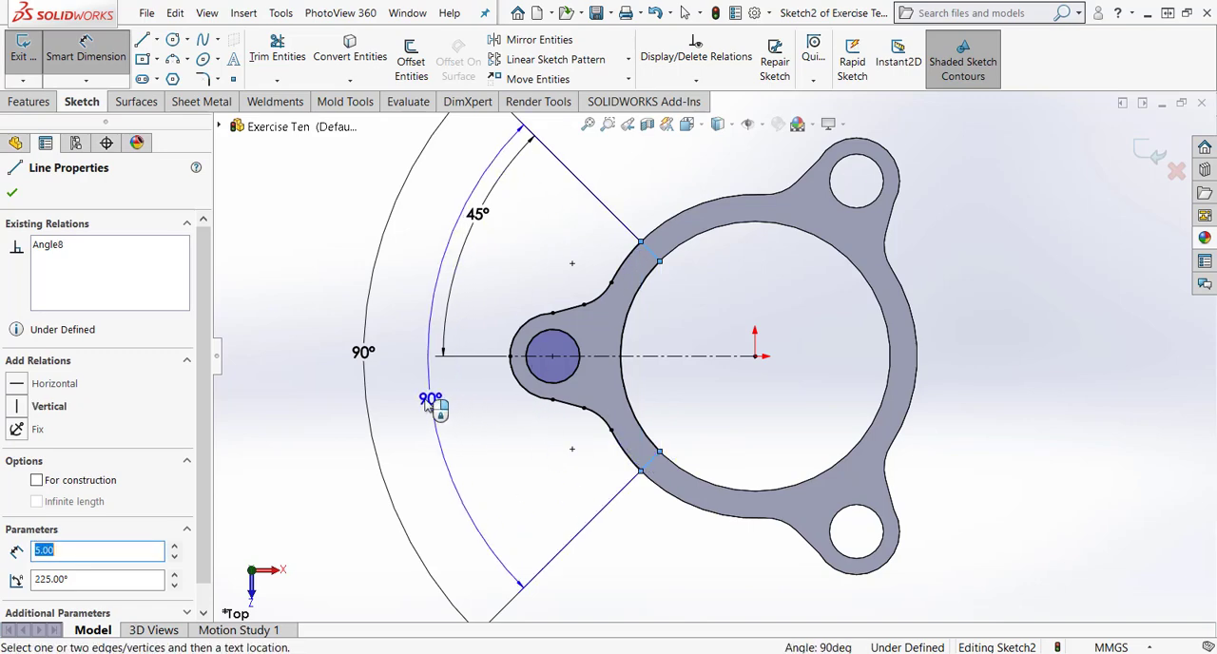
{"action": "left_click", "coordinate": [429, 400]}
{"action": "left_click", "coordinate": [703, 392]}
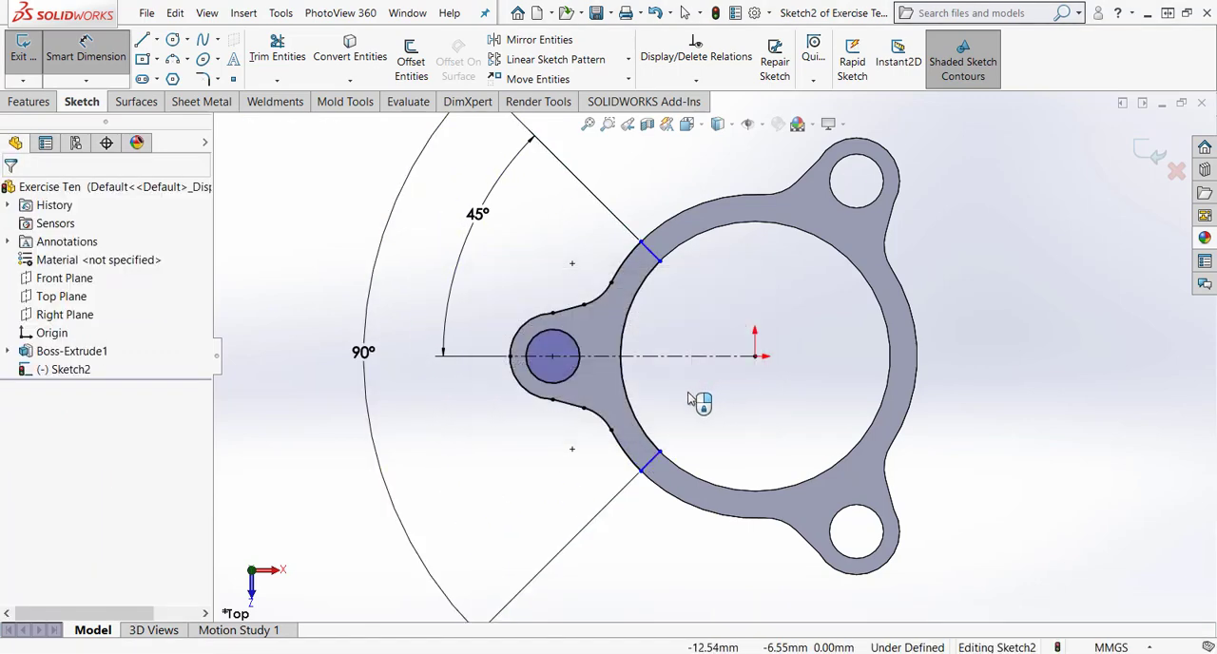
{"action": "key", "text": "Escape"}
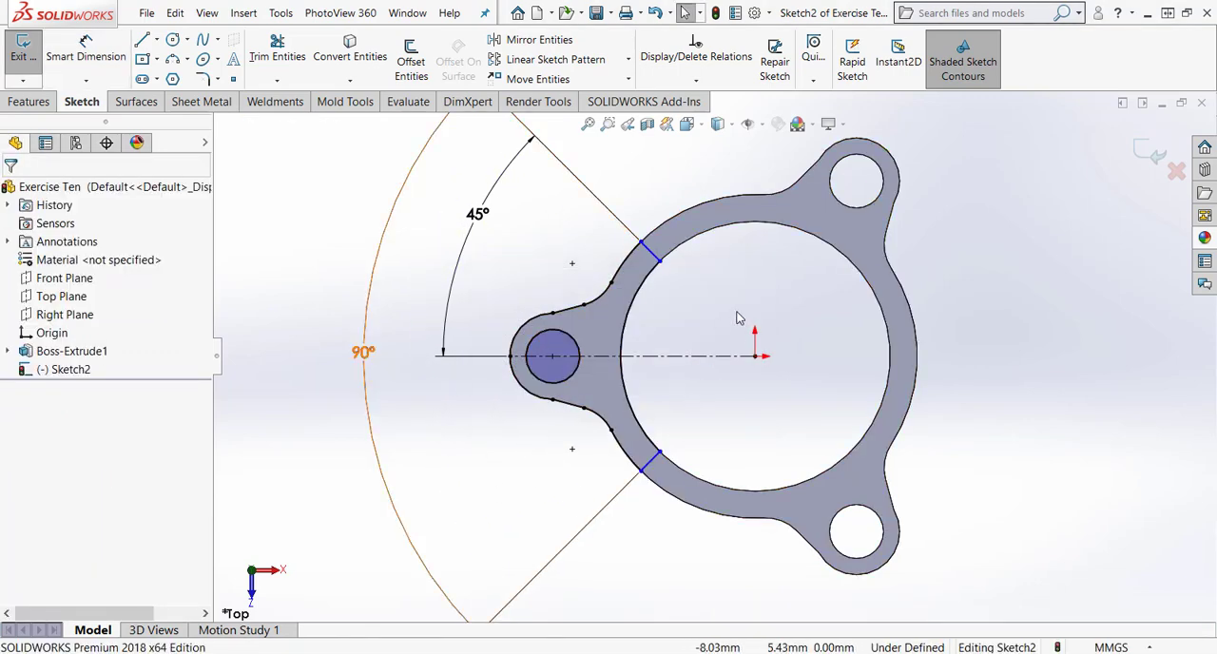
Cut the closed lug sector through the ring 5 mm blind in both directions from the sketch plane.
{"action": "left_click", "coordinate": [26, 102]}
{"action": "left_click", "coordinate": [262, 61]}
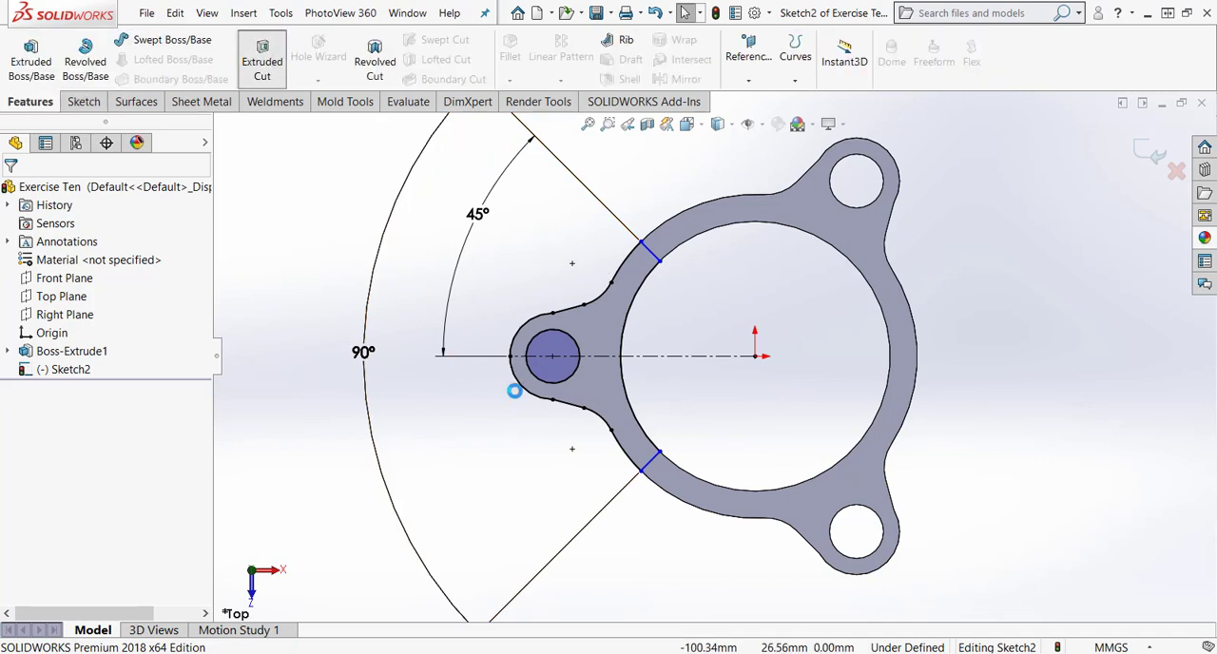
{"action": "left_click", "coordinate": [613, 409]}
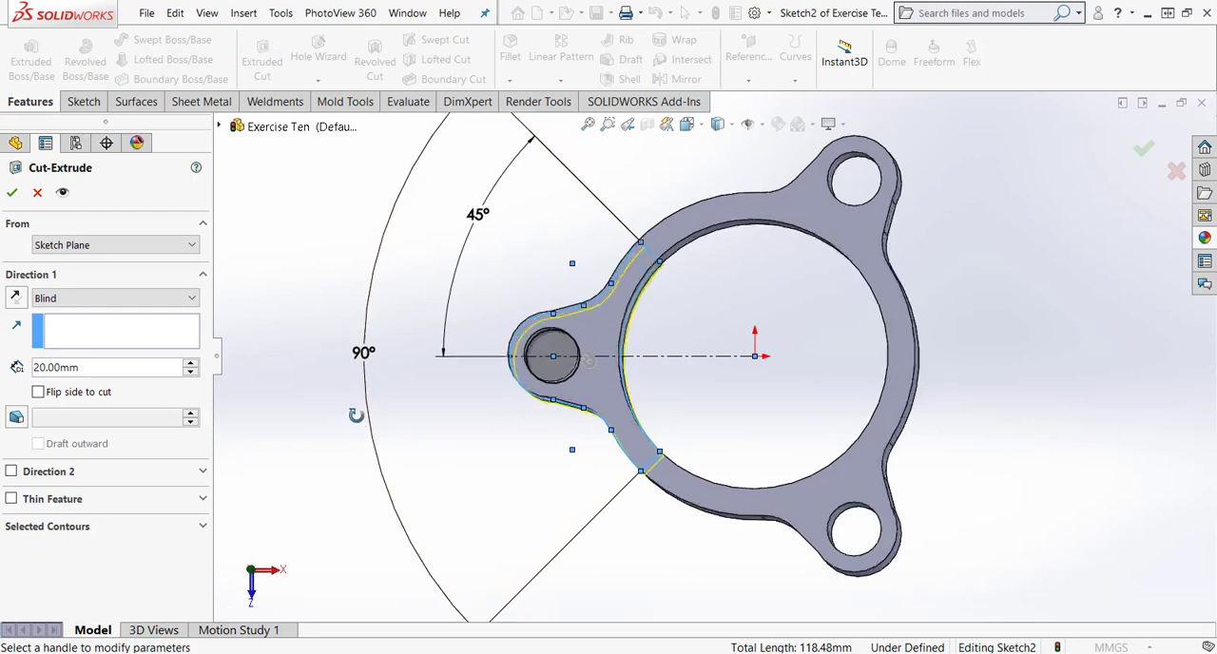
{"action": "middle_click_drag", "start_coordinate": [357, 469], "coordinate": [376, 415]}
{"action": "left_click", "coordinate": [11, 471]}
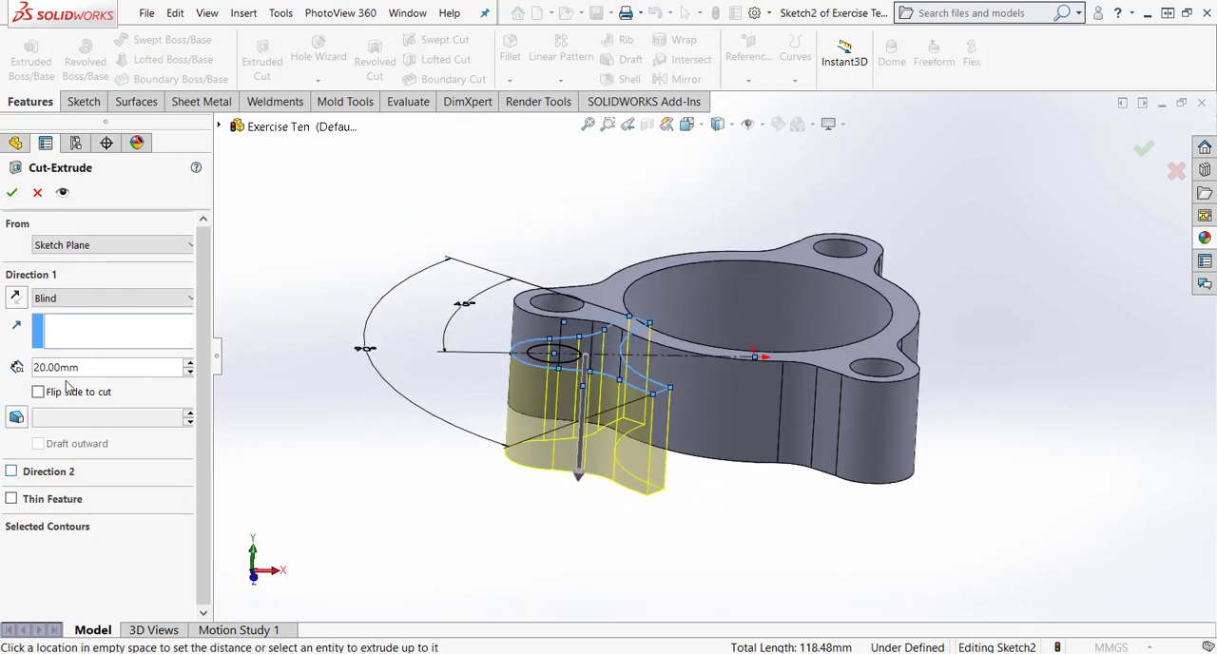
{"action": "type", "text": "5"}
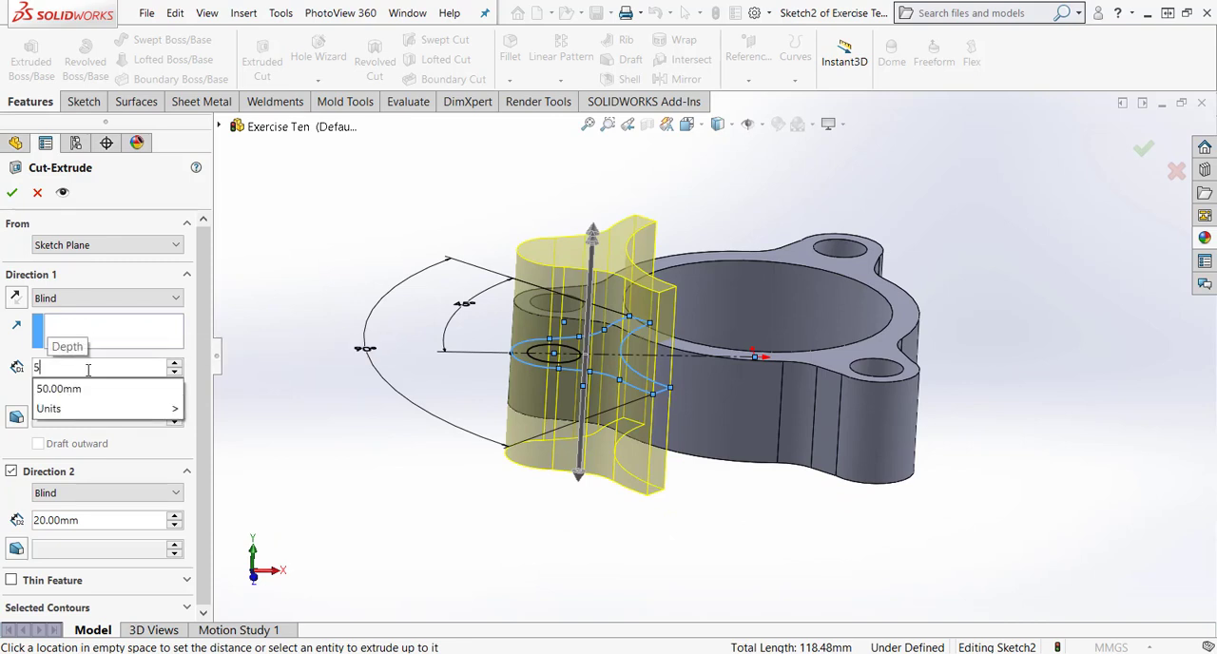
{"action": "key", "text": "Return"}
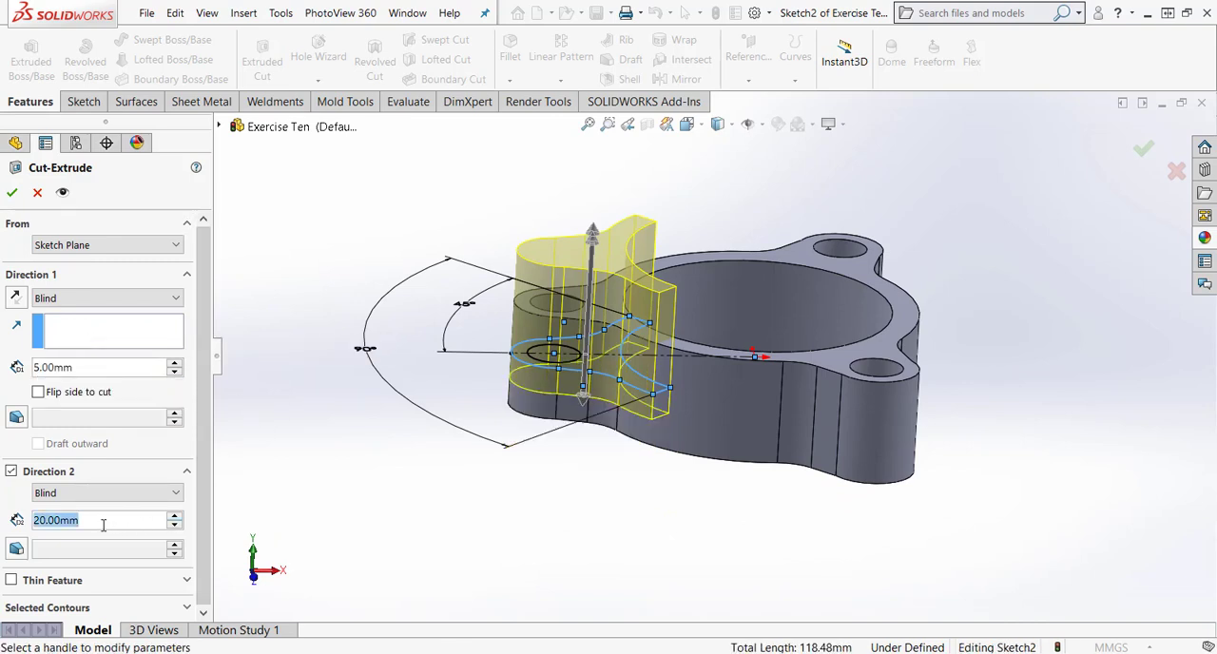
{"action": "type", "text": "5"}
{"action": "key", "text": "Return"}
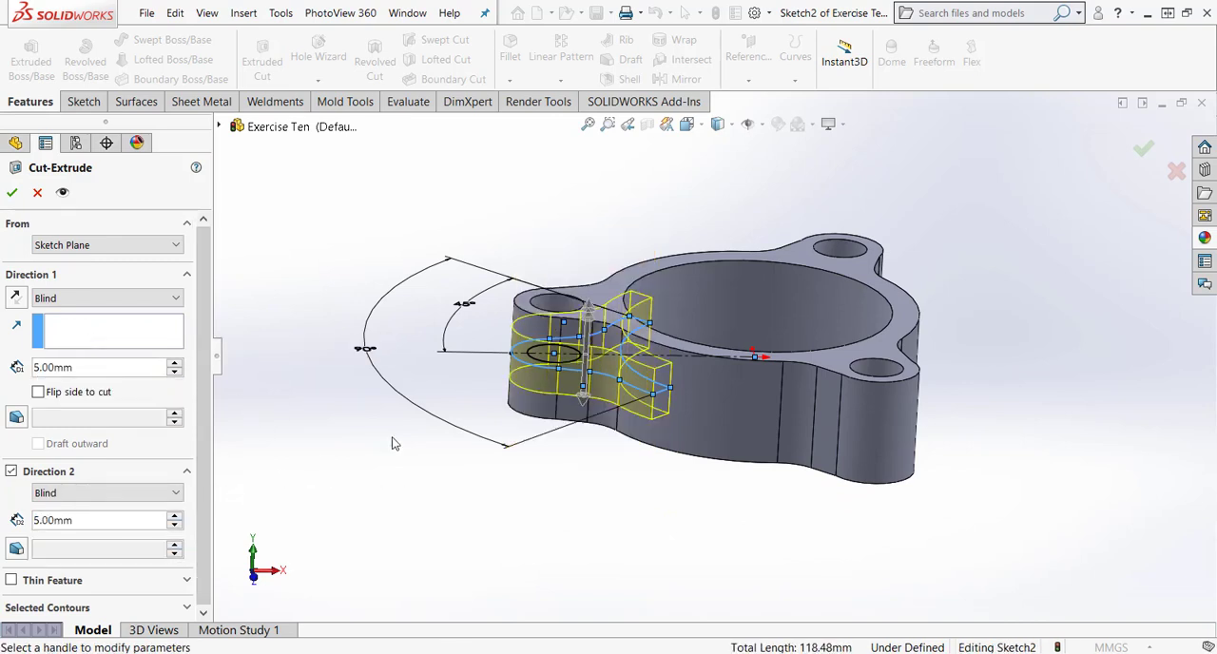
{"action": "left_click", "coordinate": [11, 193]}
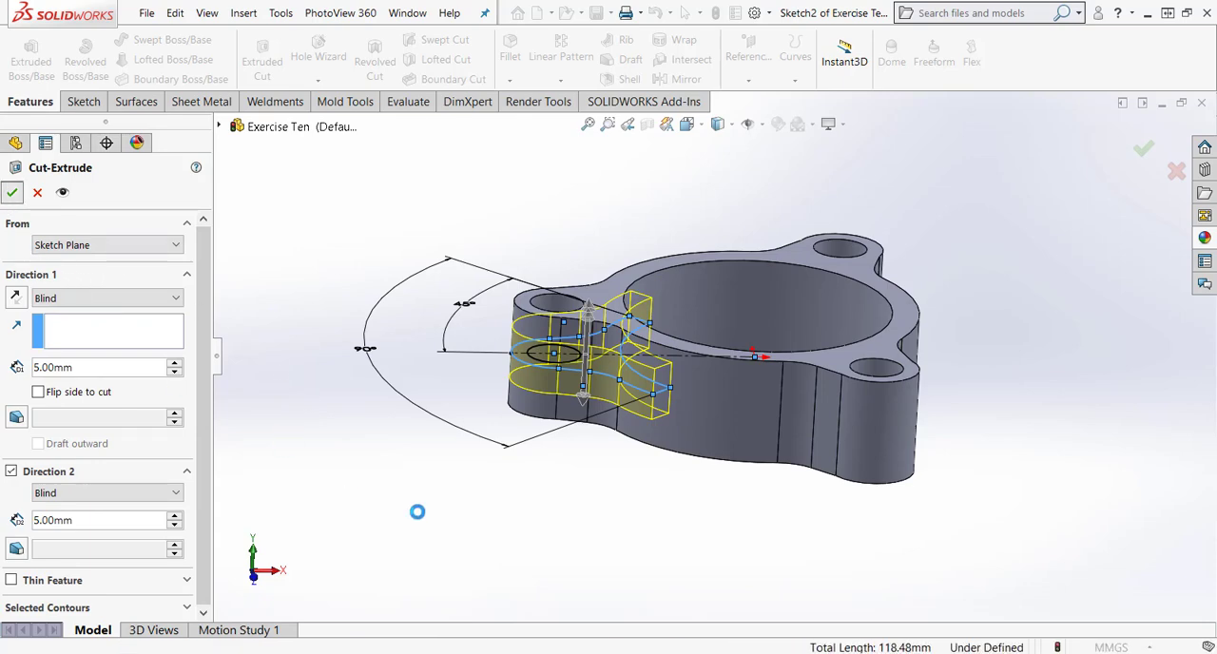
Start a 5 mm symmetric fillet and select the upper and lower edges at one end of the cut slot.
{"action": "middle_click_drag", "start_coordinate": [418, 508], "coordinate": [708, 493]}
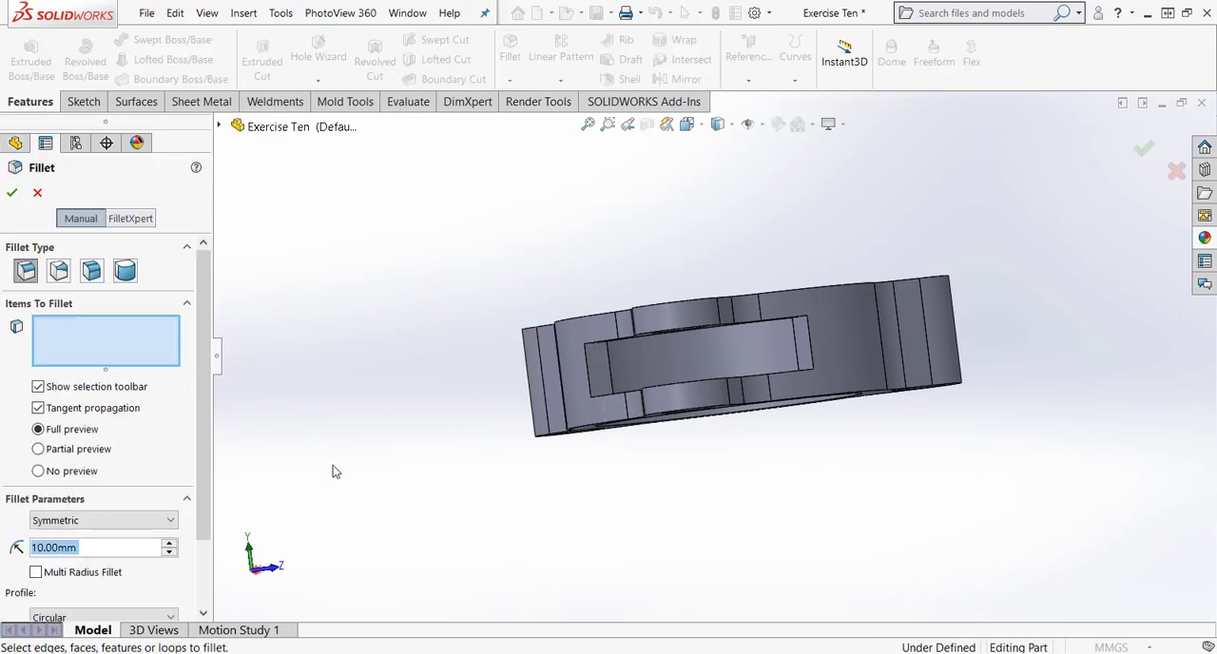
{"action": "type", "text": "5"}
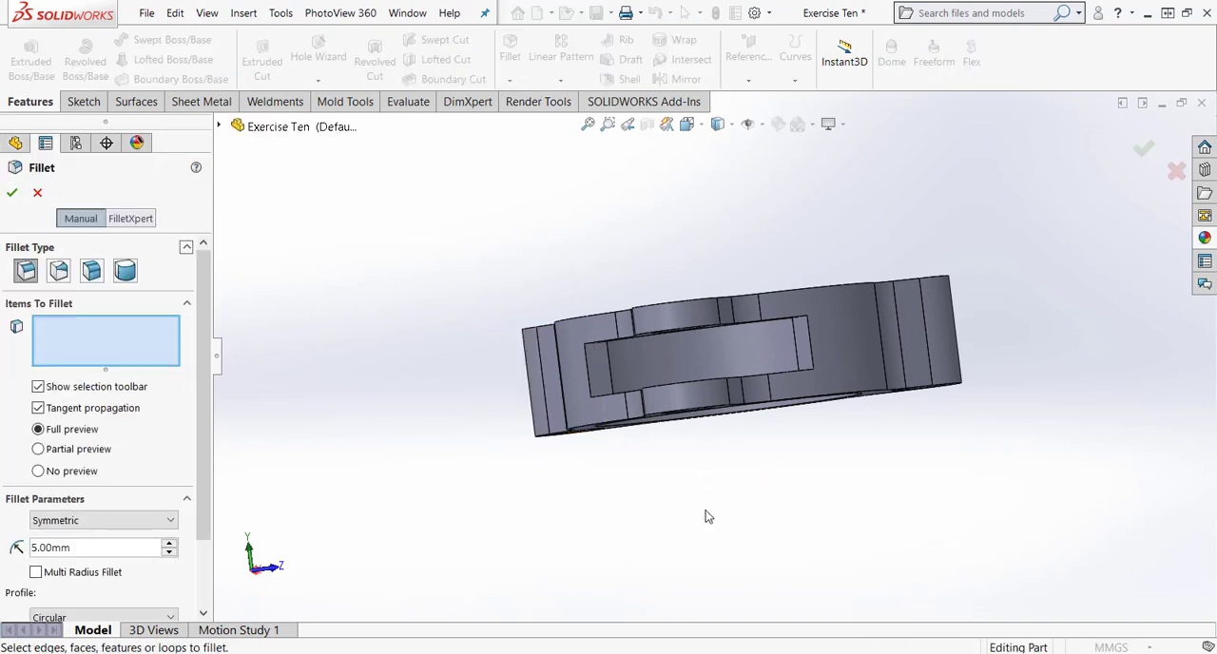
{"action": "middle_click_drag", "start_coordinate": [706, 511], "coordinate": [687, 473]}
{"action": "scroll", "coordinate": [603, 345], "scroll_direction": "down", "scroll_amount": 6}
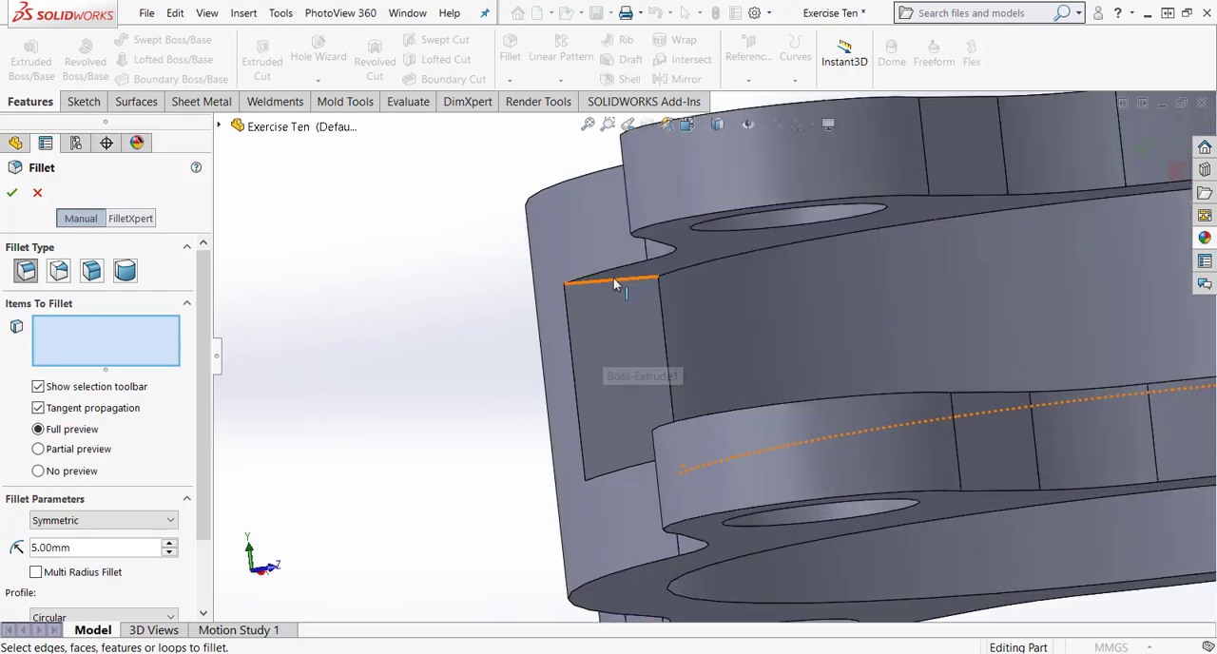
{"action": "left_click", "coordinate": [614, 278]}
{"action": "middle_click_drag", "start_coordinate": [476, 310], "coordinate": [639, 516]}
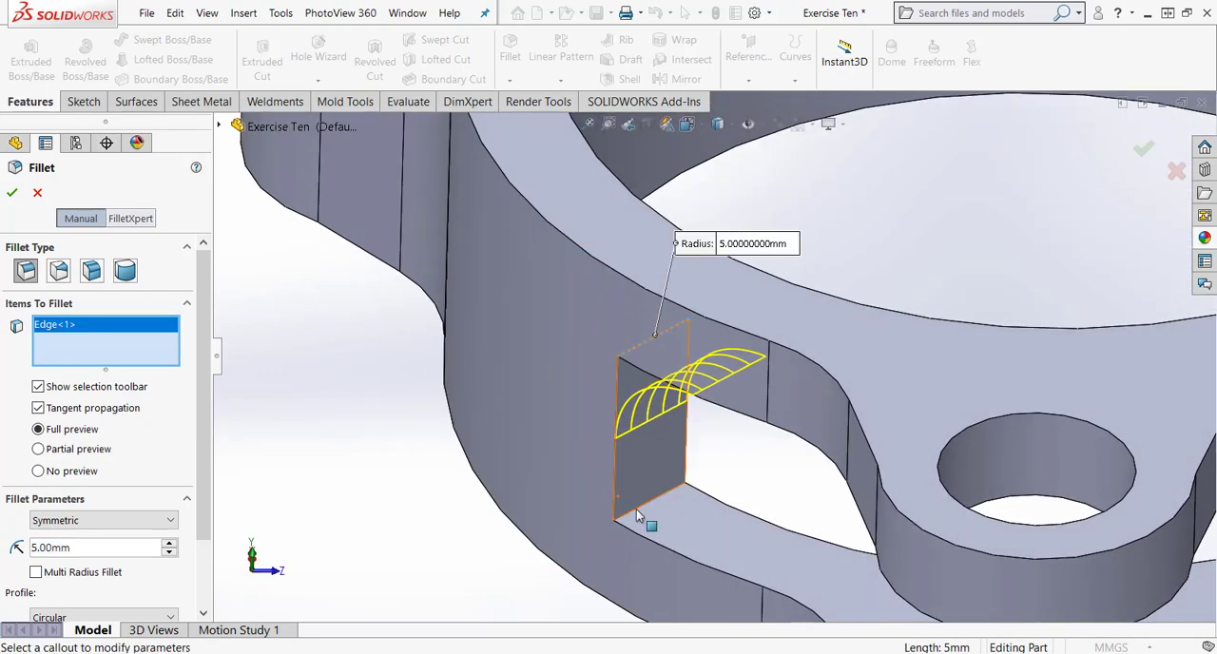
{"action": "left_click", "coordinate": [638, 515]}
Add the upper and lower edges at the slot's opposite end to the selection and create the 5 mm fillet.
{"action": "middle_click_drag", "start_coordinate": [557, 549], "coordinate": [614, 444]}
{"action": "scroll", "coordinate": [616, 444], "scroll_direction": "up", "scroll_amount": 2}
{"action": "middle_click_drag", "start_coordinate": [1093, 376], "coordinate": [1128, 302]}
{"action": "left_click", "coordinate": [1165, 291]}
{"action": "scroll", "coordinate": [1155, 338], "scroll_direction": "down", "scroll_amount": 4}
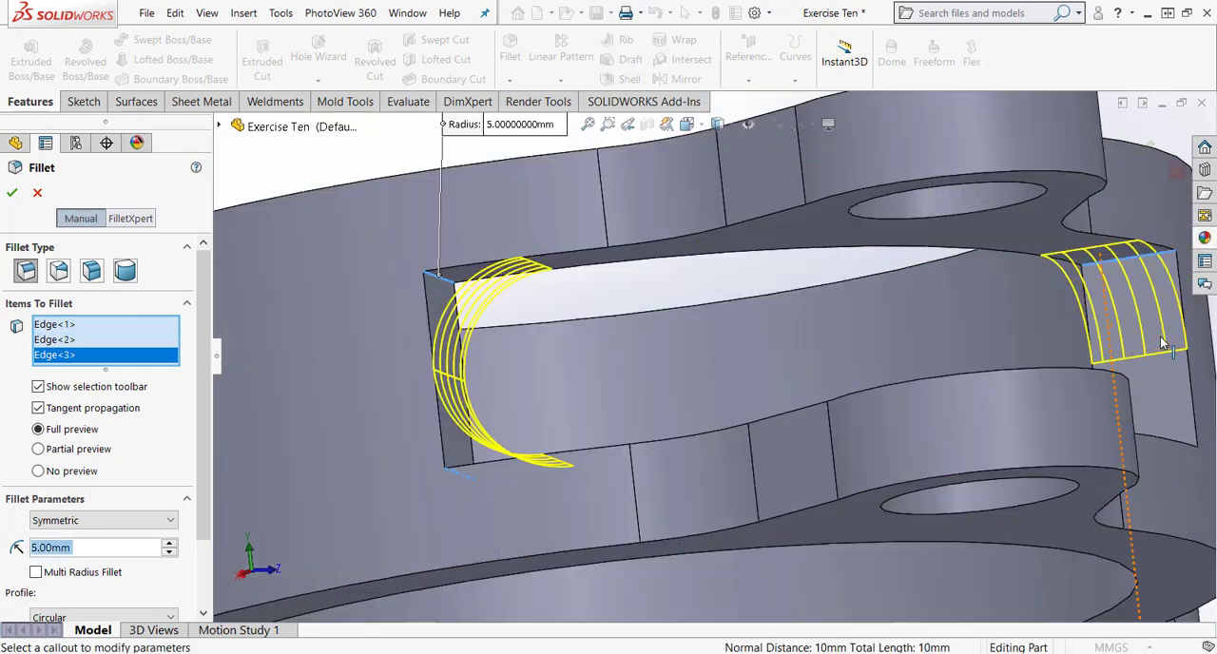
{"action": "scroll", "coordinate": [1153, 347], "scroll_direction": "up", "scroll_amount": 4}
{"action": "middle_click_drag", "start_coordinate": [964, 366], "coordinate": [892, 429]}
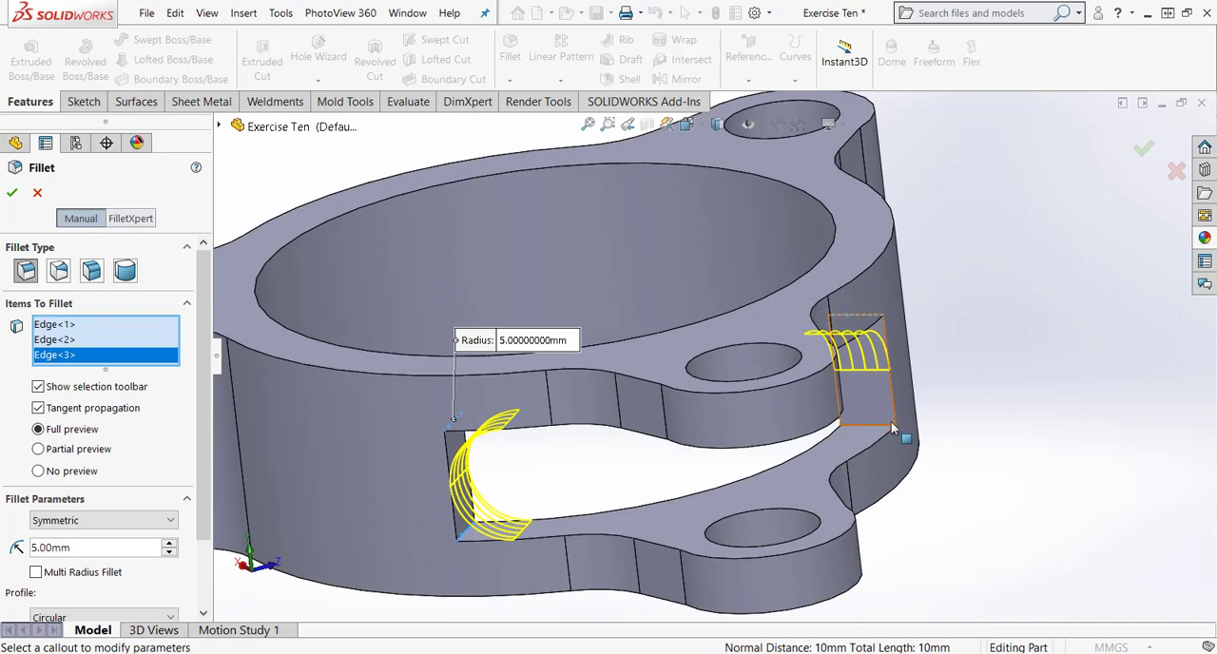
{"action": "left_click", "coordinate": [889, 429]}
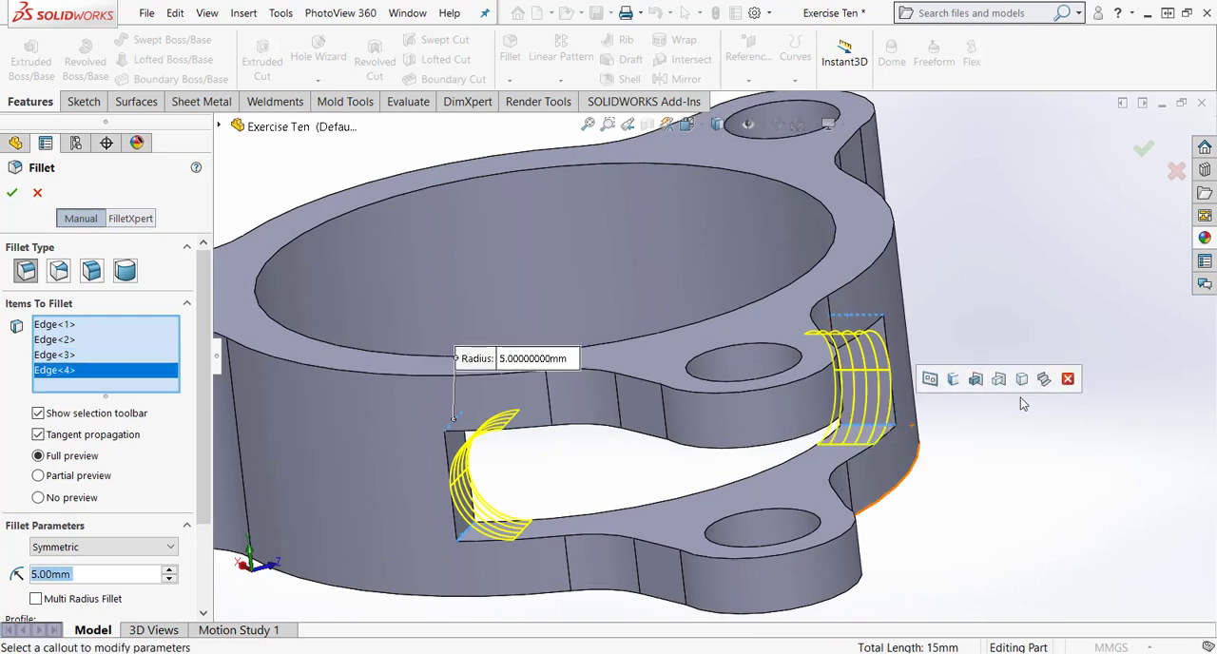
{"action": "left_click", "coordinate": [13, 194]}
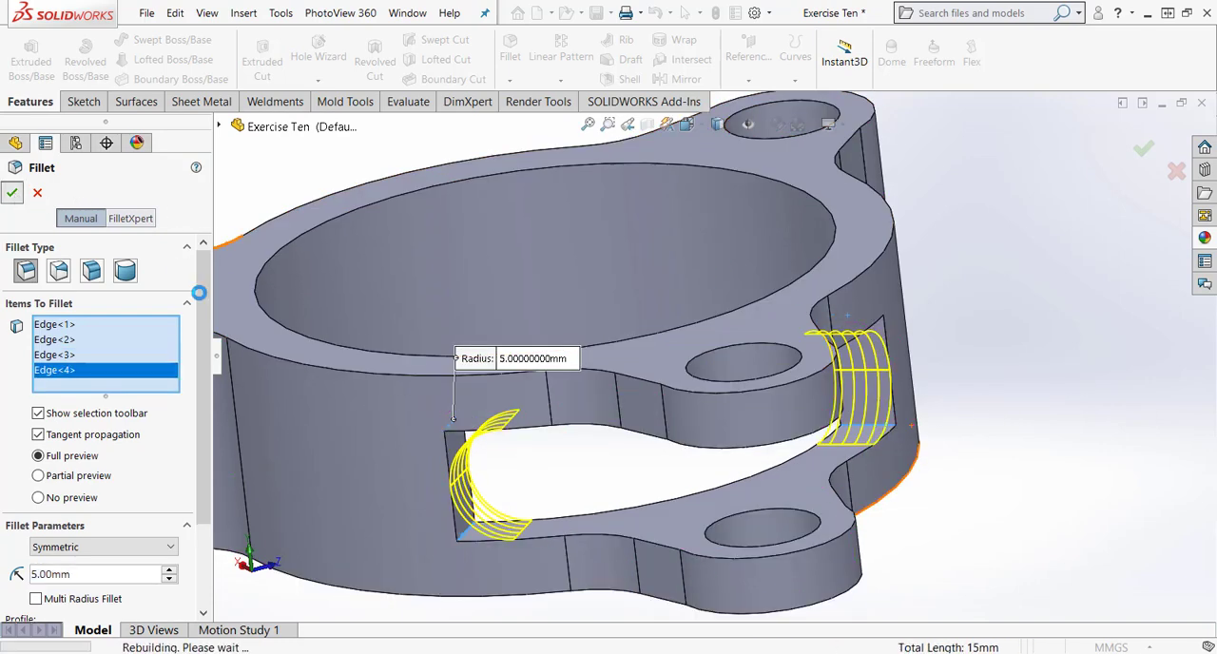
Start a circular pattern around the ring's upper inner edge with 3 equally spaced instances over 360°.
{"action": "middle_click_drag", "start_coordinate": [1026, 429], "coordinate": [932, 407]}
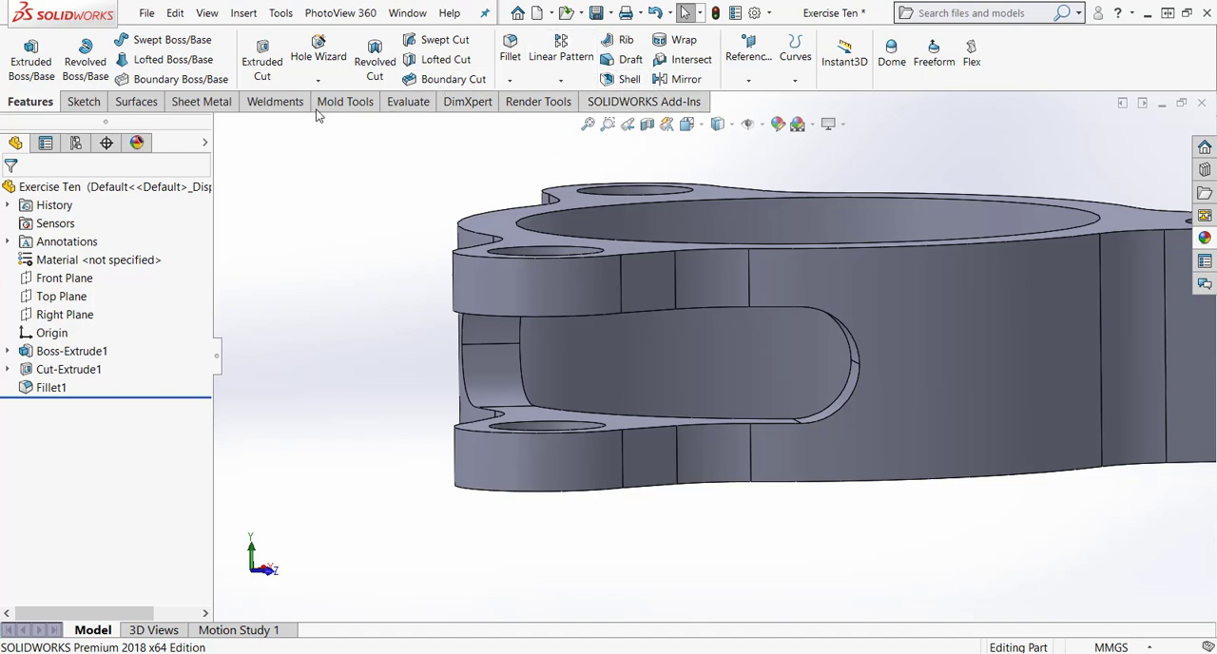
{"action": "left_click", "coordinate": [560, 82]}
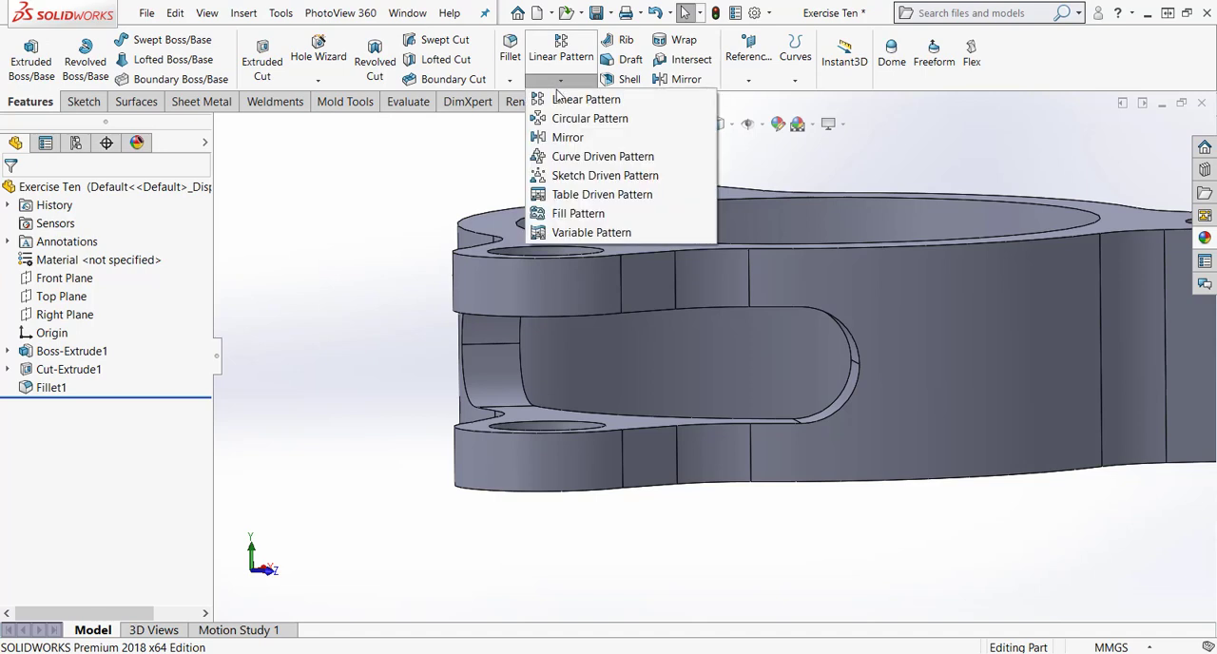
{"action": "left_click", "coordinate": [556, 117]}
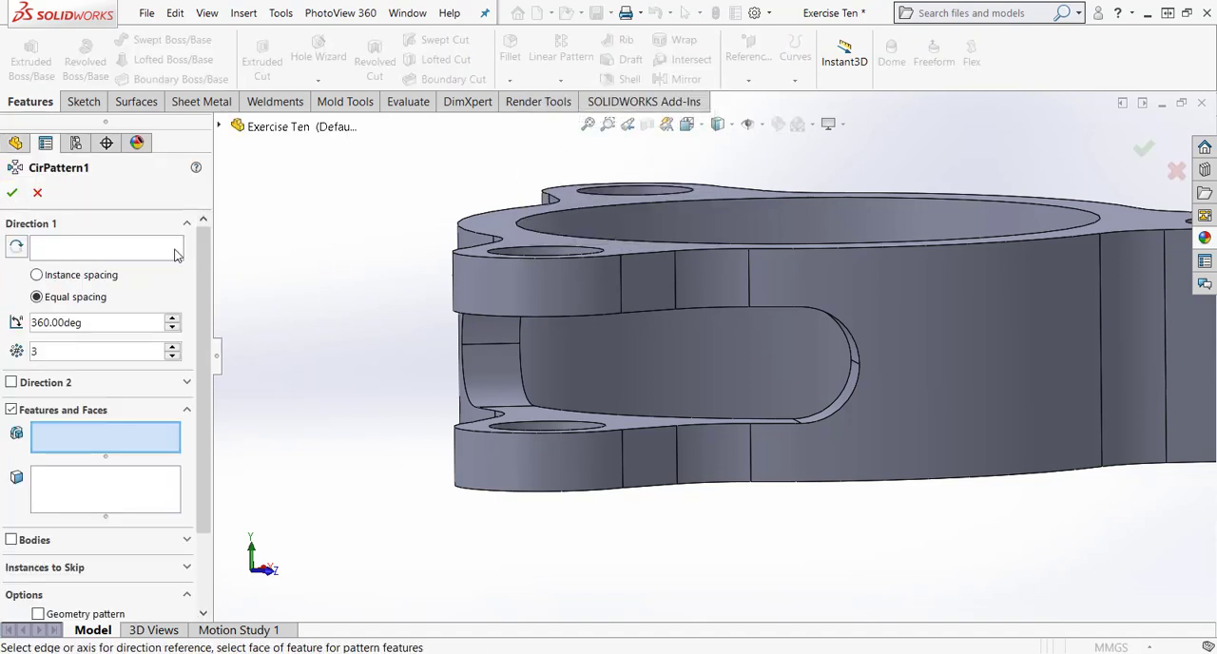
{"action": "left_click", "coordinate": [127, 245]}
{"action": "left_click", "coordinate": [858, 200]}
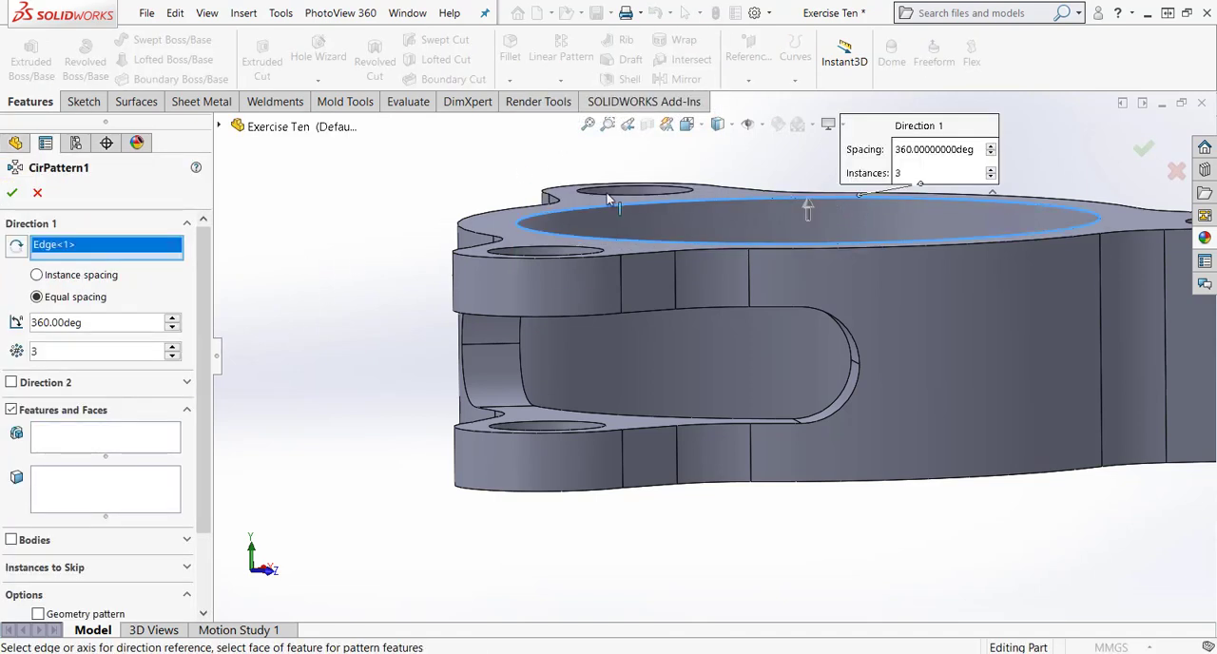
Choose the slot fillet and the slot cut as the features to pattern and create the circular pattern.
{"action": "left_click", "coordinate": [96, 444]}
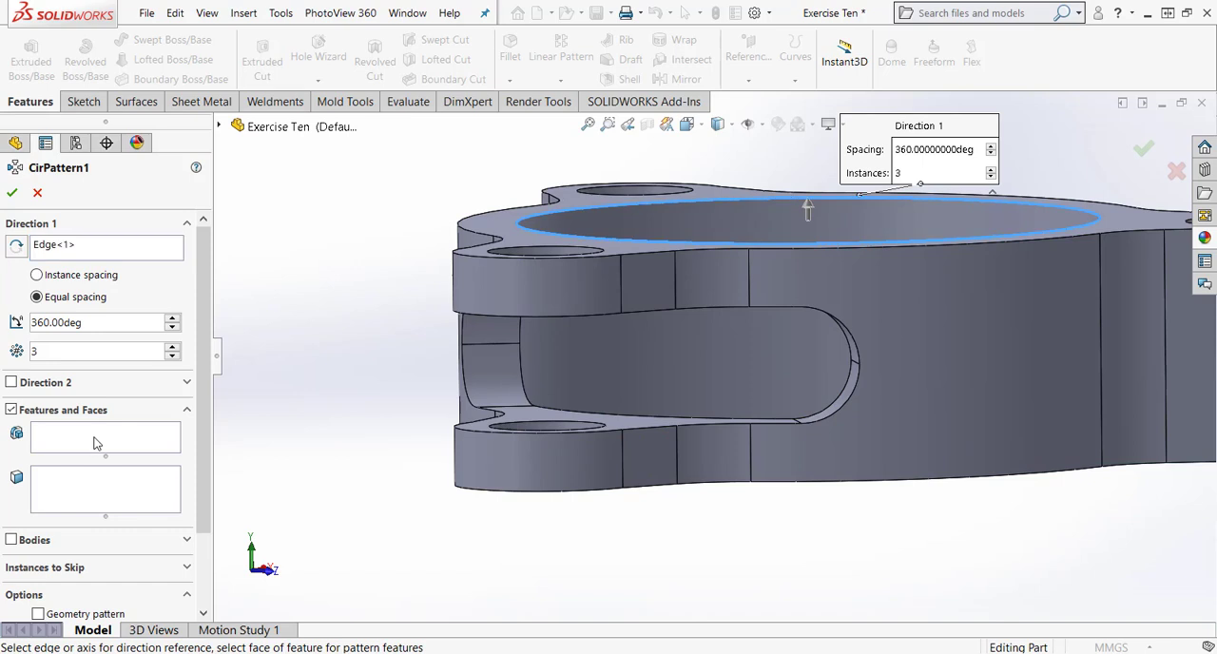
{"action": "left_click", "coordinate": [219, 127]}
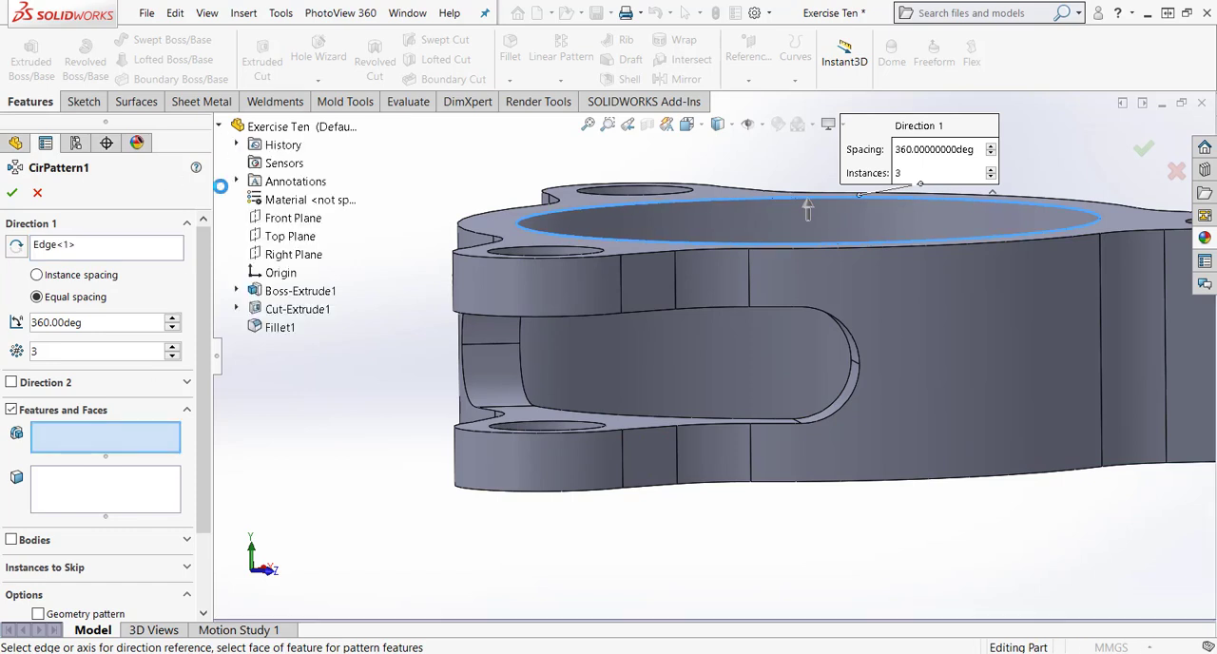
{"action": "left_click", "coordinate": [280, 328]}
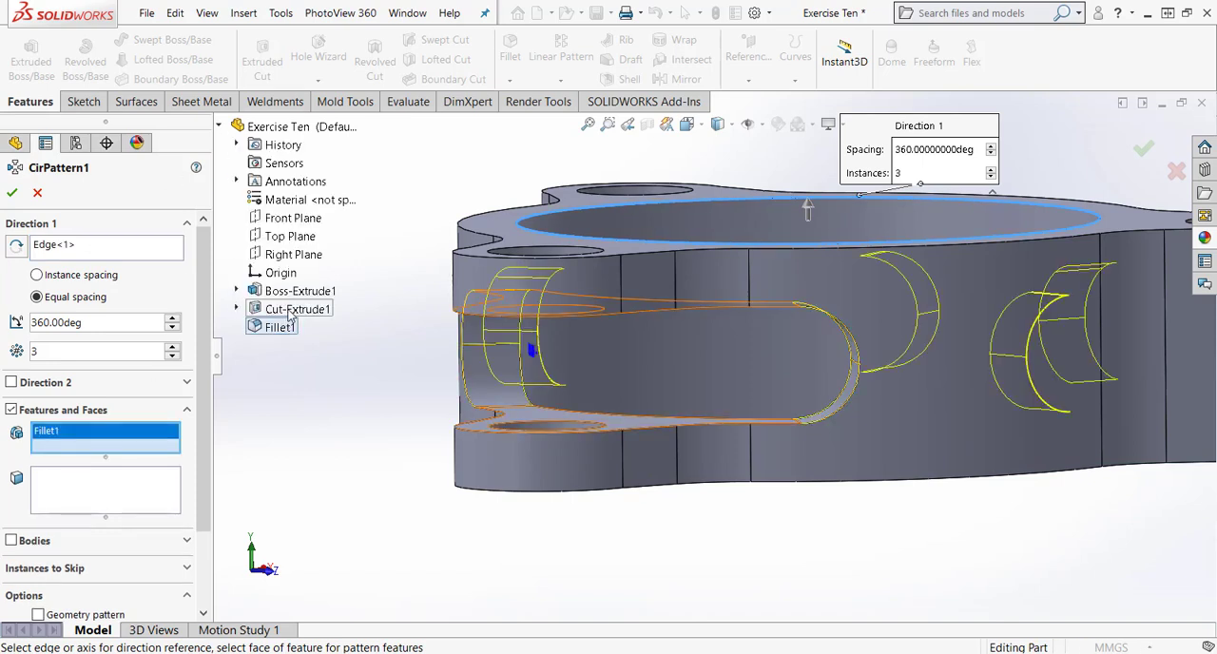
{"action": "left_click", "coordinate": [292, 312]}
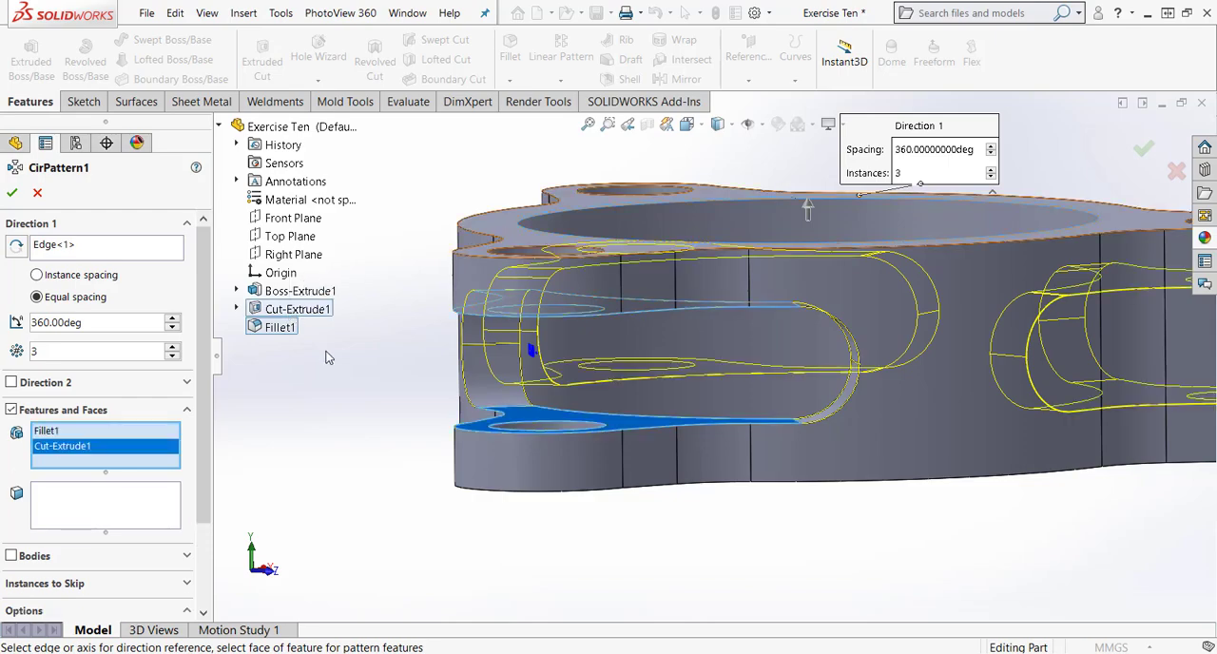
{"action": "middle_click_drag", "start_coordinate": [363, 465], "coordinate": [409, 506]}
{"action": "scroll", "coordinate": [775, 361], "scroll_direction": "up", "scroll_amount": 4}
{"action": "middle_click_drag", "start_coordinate": [733, 531], "coordinate": [680, 574]}
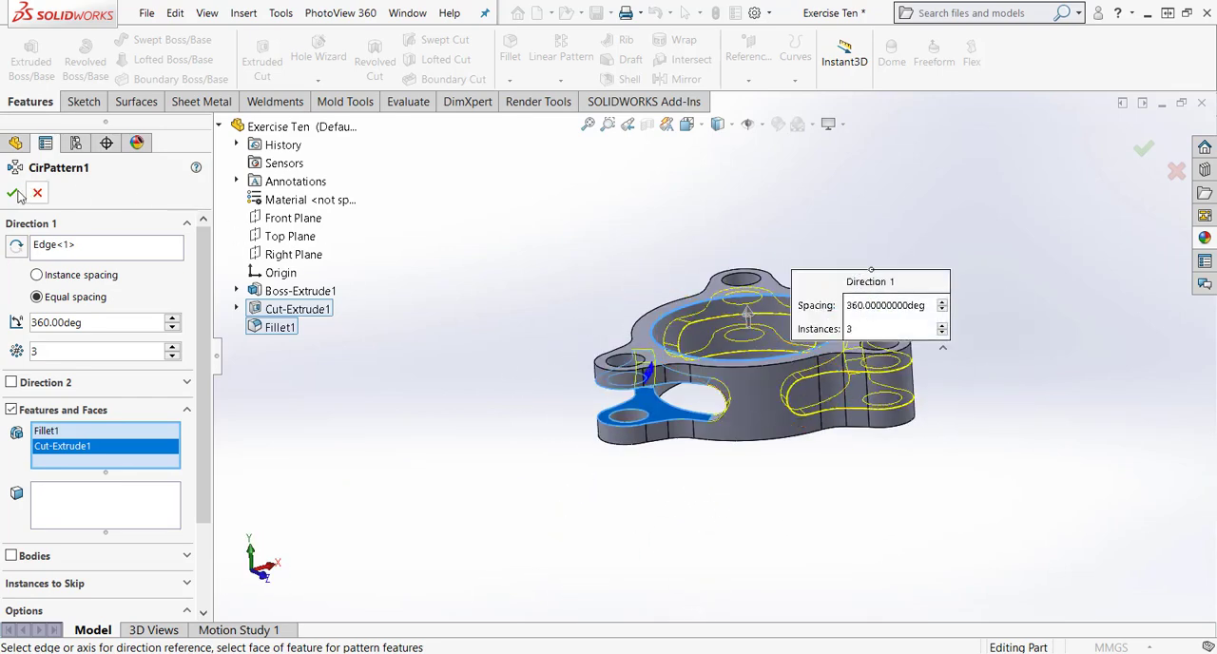
Apply the polished steel appearance from the metal library to the whole part.
{"action": "middle_click_drag", "start_coordinate": [806, 524], "coordinate": [951, 409]}
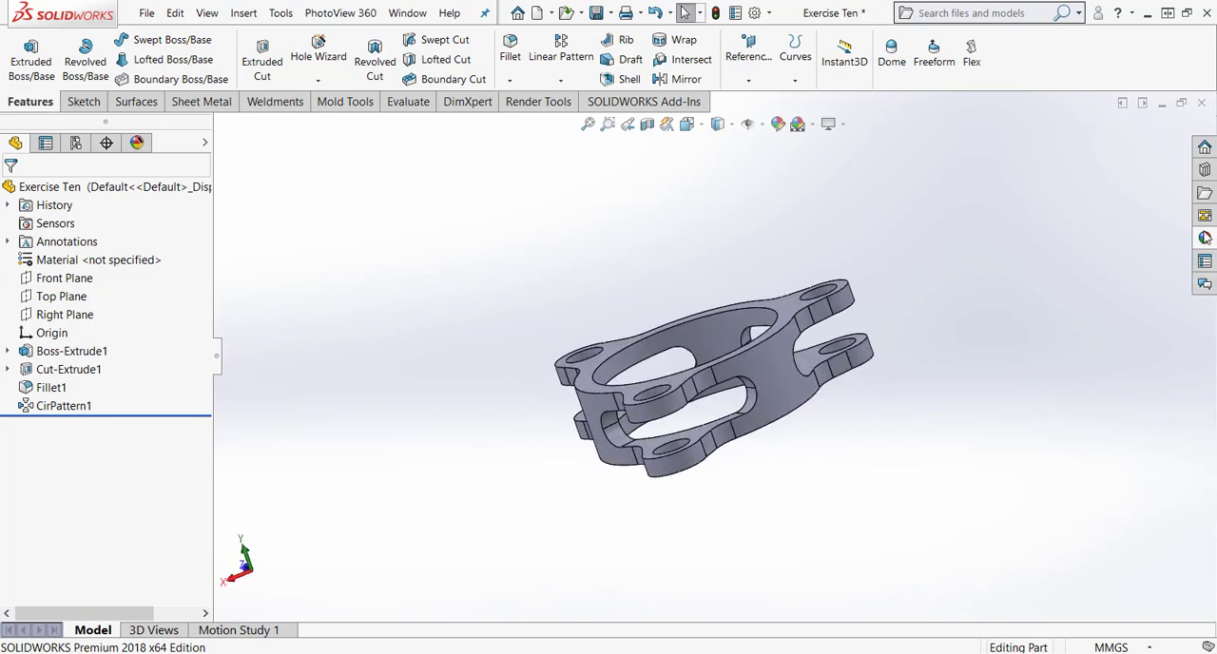
{"action": "left_click", "coordinate": [1204, 238]}
{"action": "left_click", "coordinate": [1147, 170]}
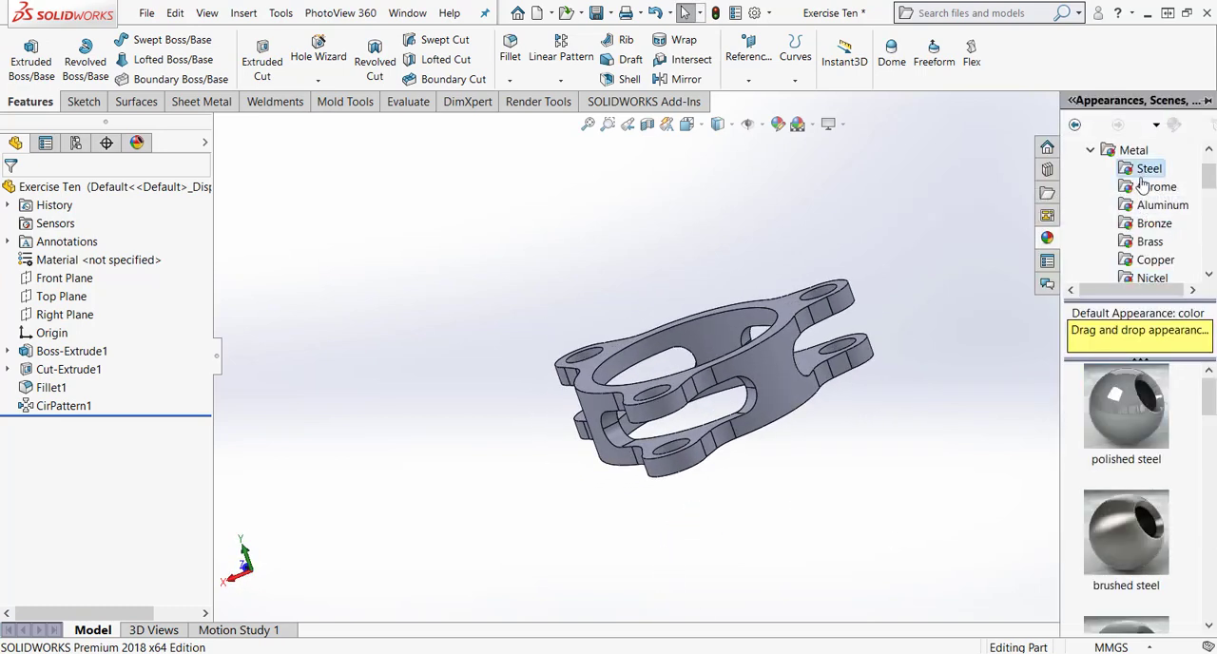
{"action": "double_click", "coordinate": [1153, 418]}
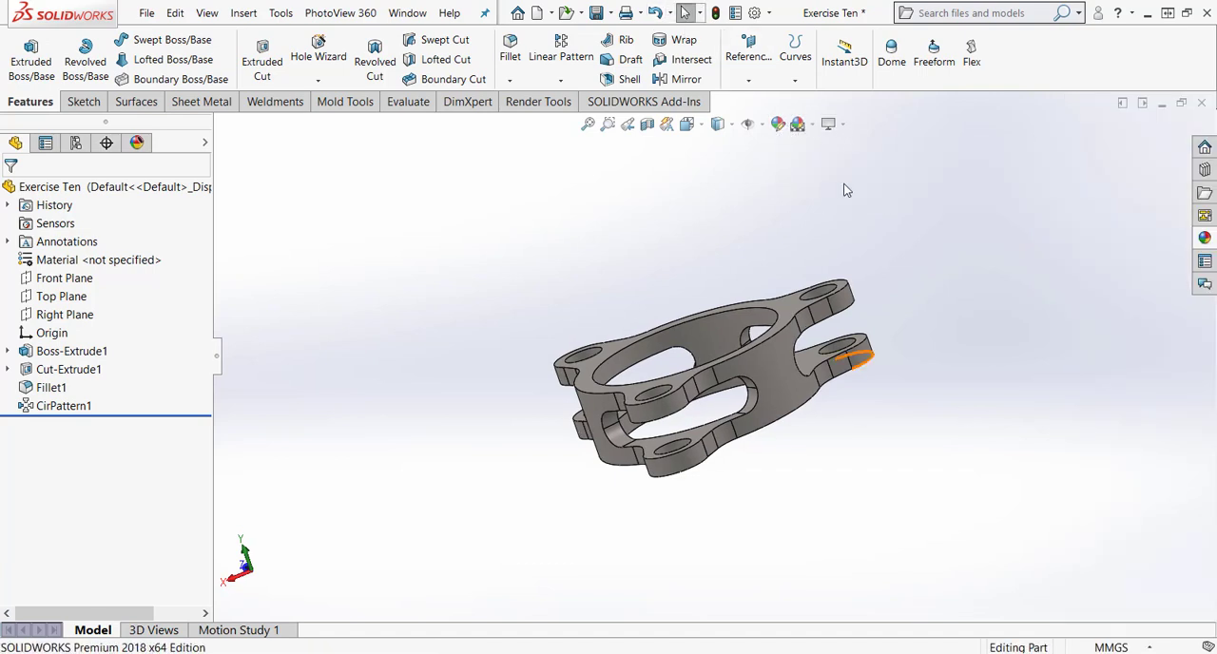
Switch the scene to a plain white background and orient the finished part to the isometric view.
{"action": "mouse_move", "coordinate": [830, 139]}
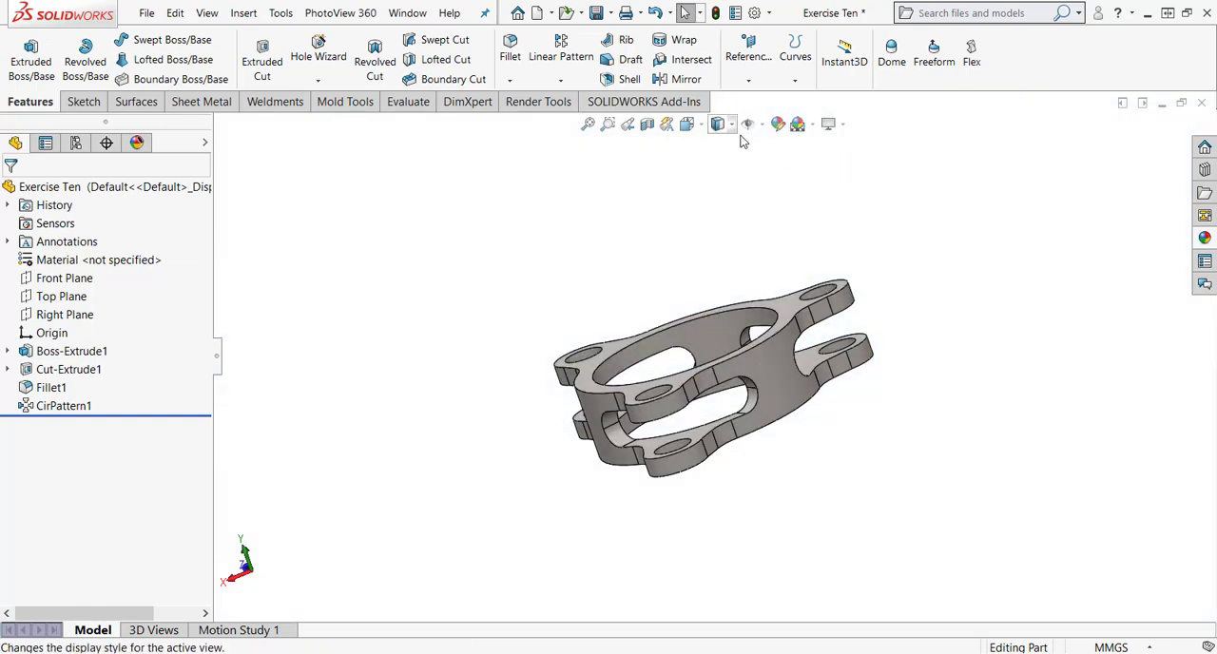
{"action": "left_click", "coordinate": [585, 127]}
{"action": "mouse_move", "coordinate": [701, 132]}
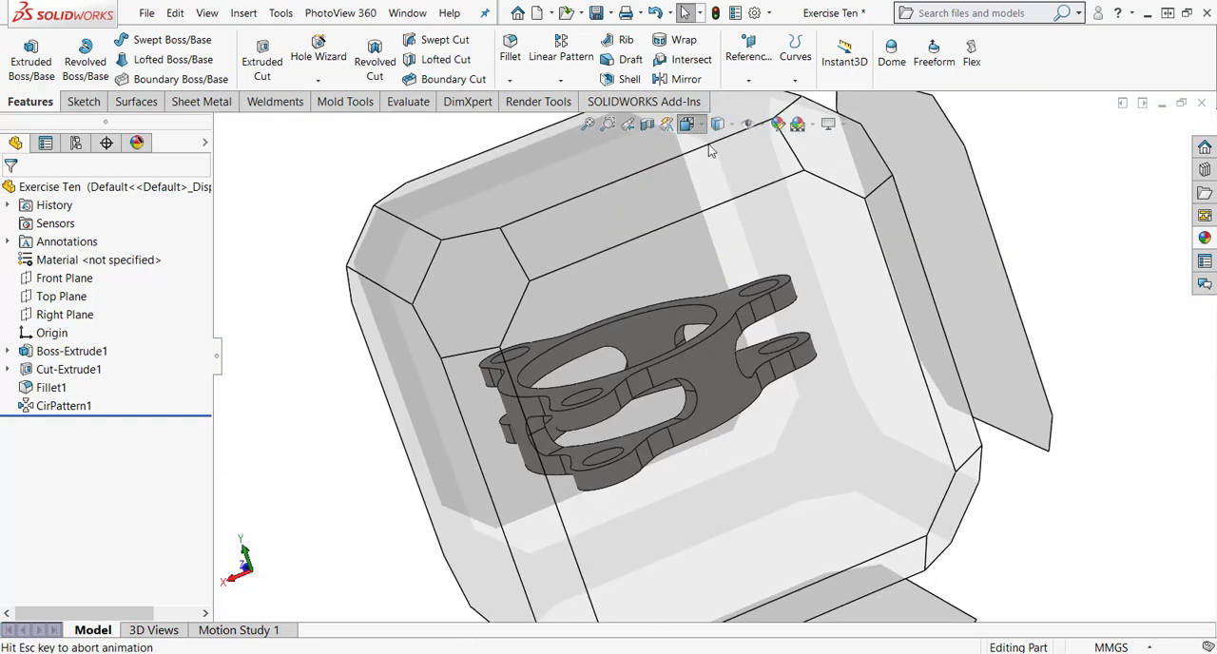
{"action": "left_click", "coordinate": [788, 168]}
{"action": "left_click", "coordinate": [756, 184]}
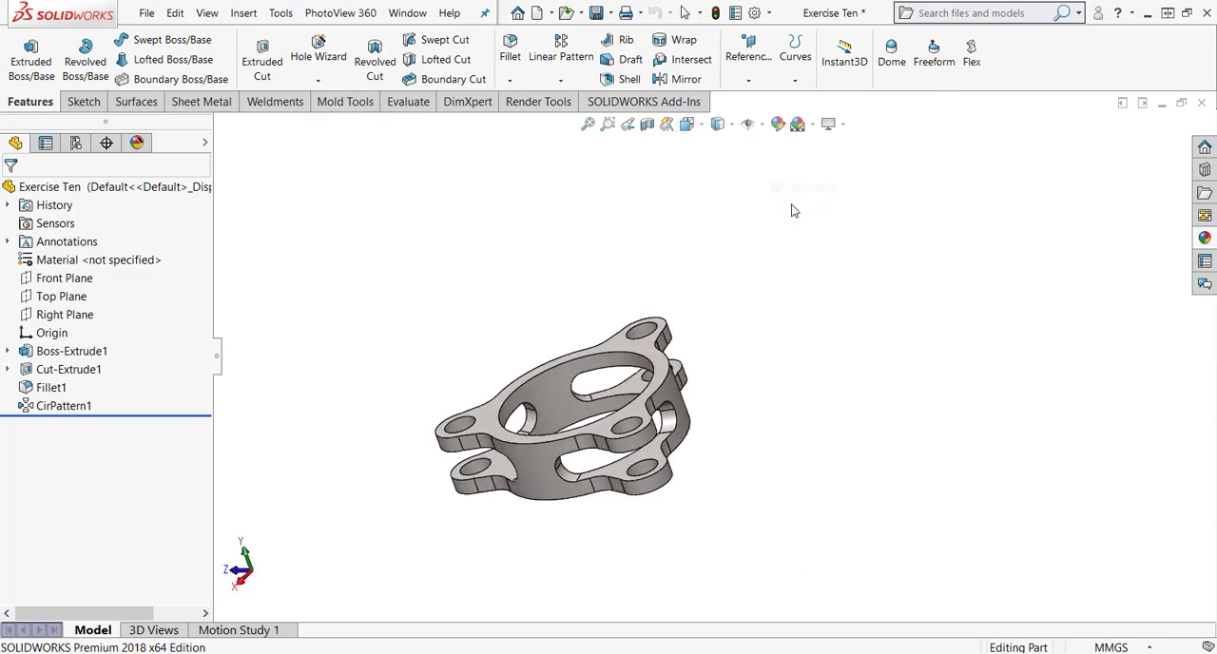